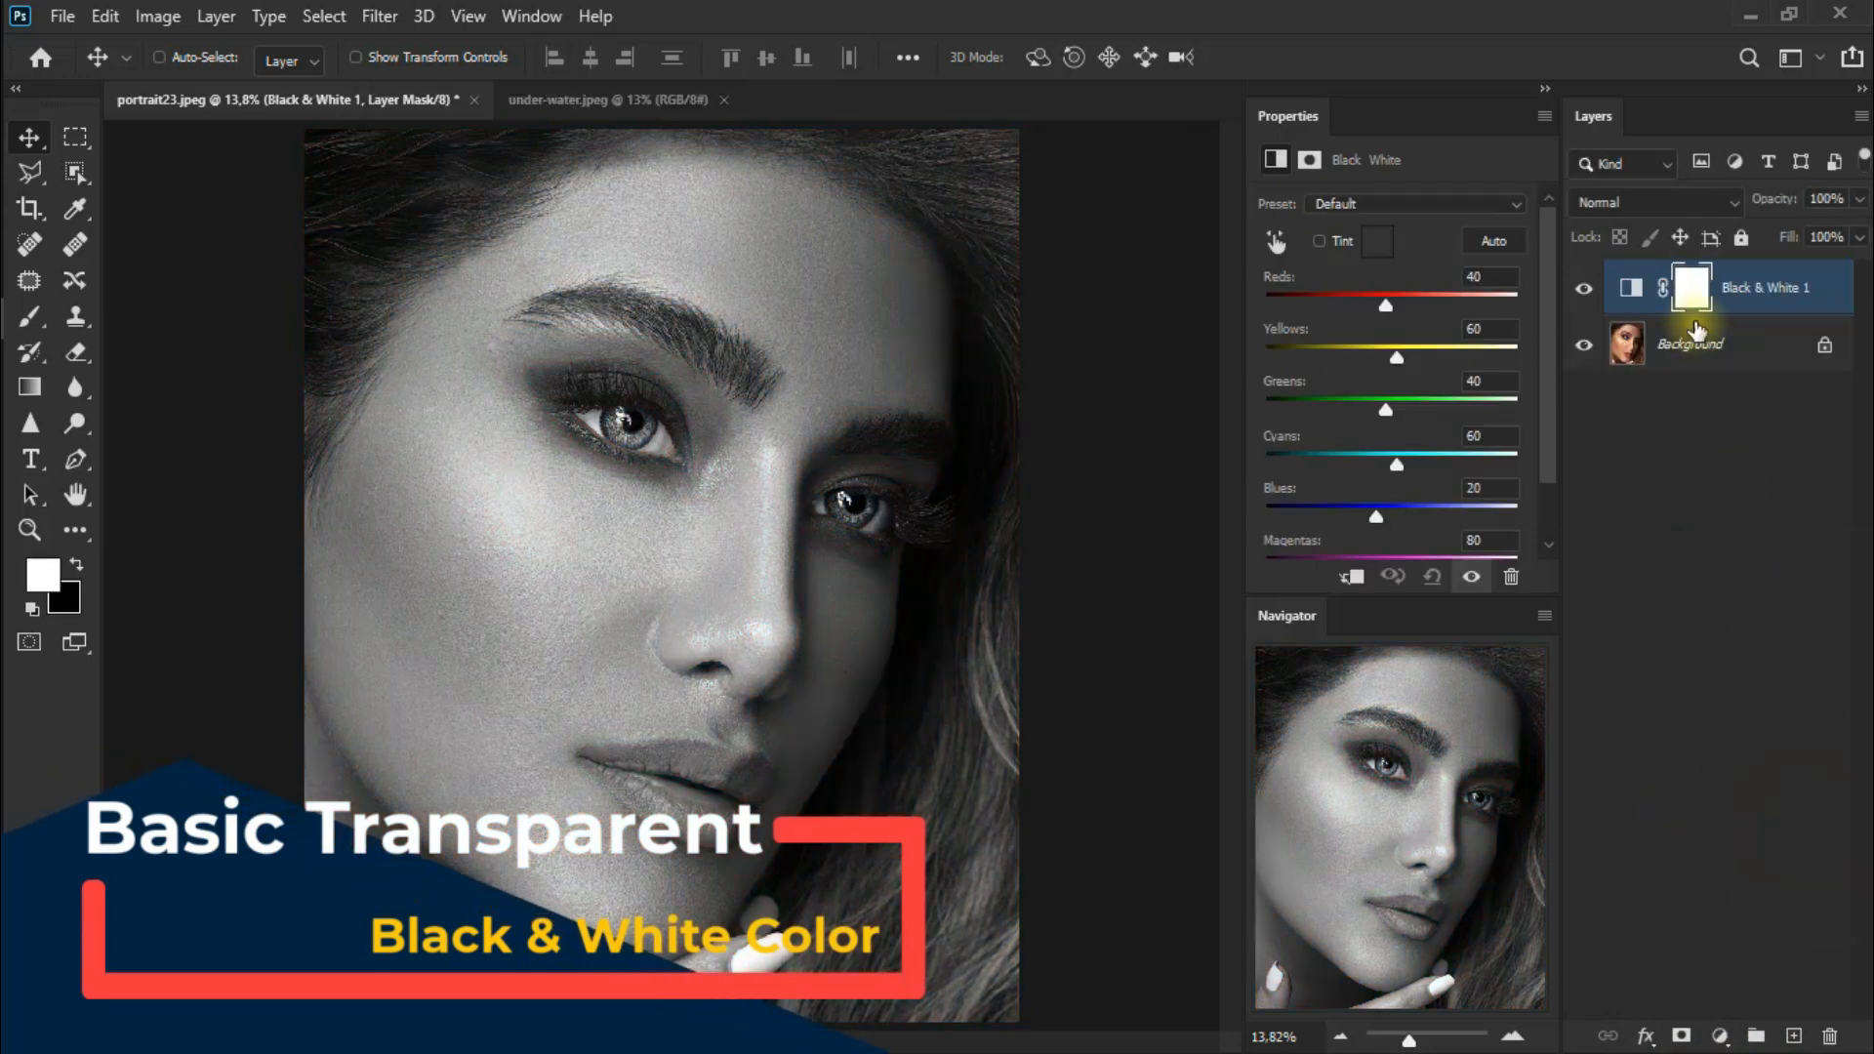
Set the Black & White adjustment's preset to Lighter.
left_click(1410, 203)
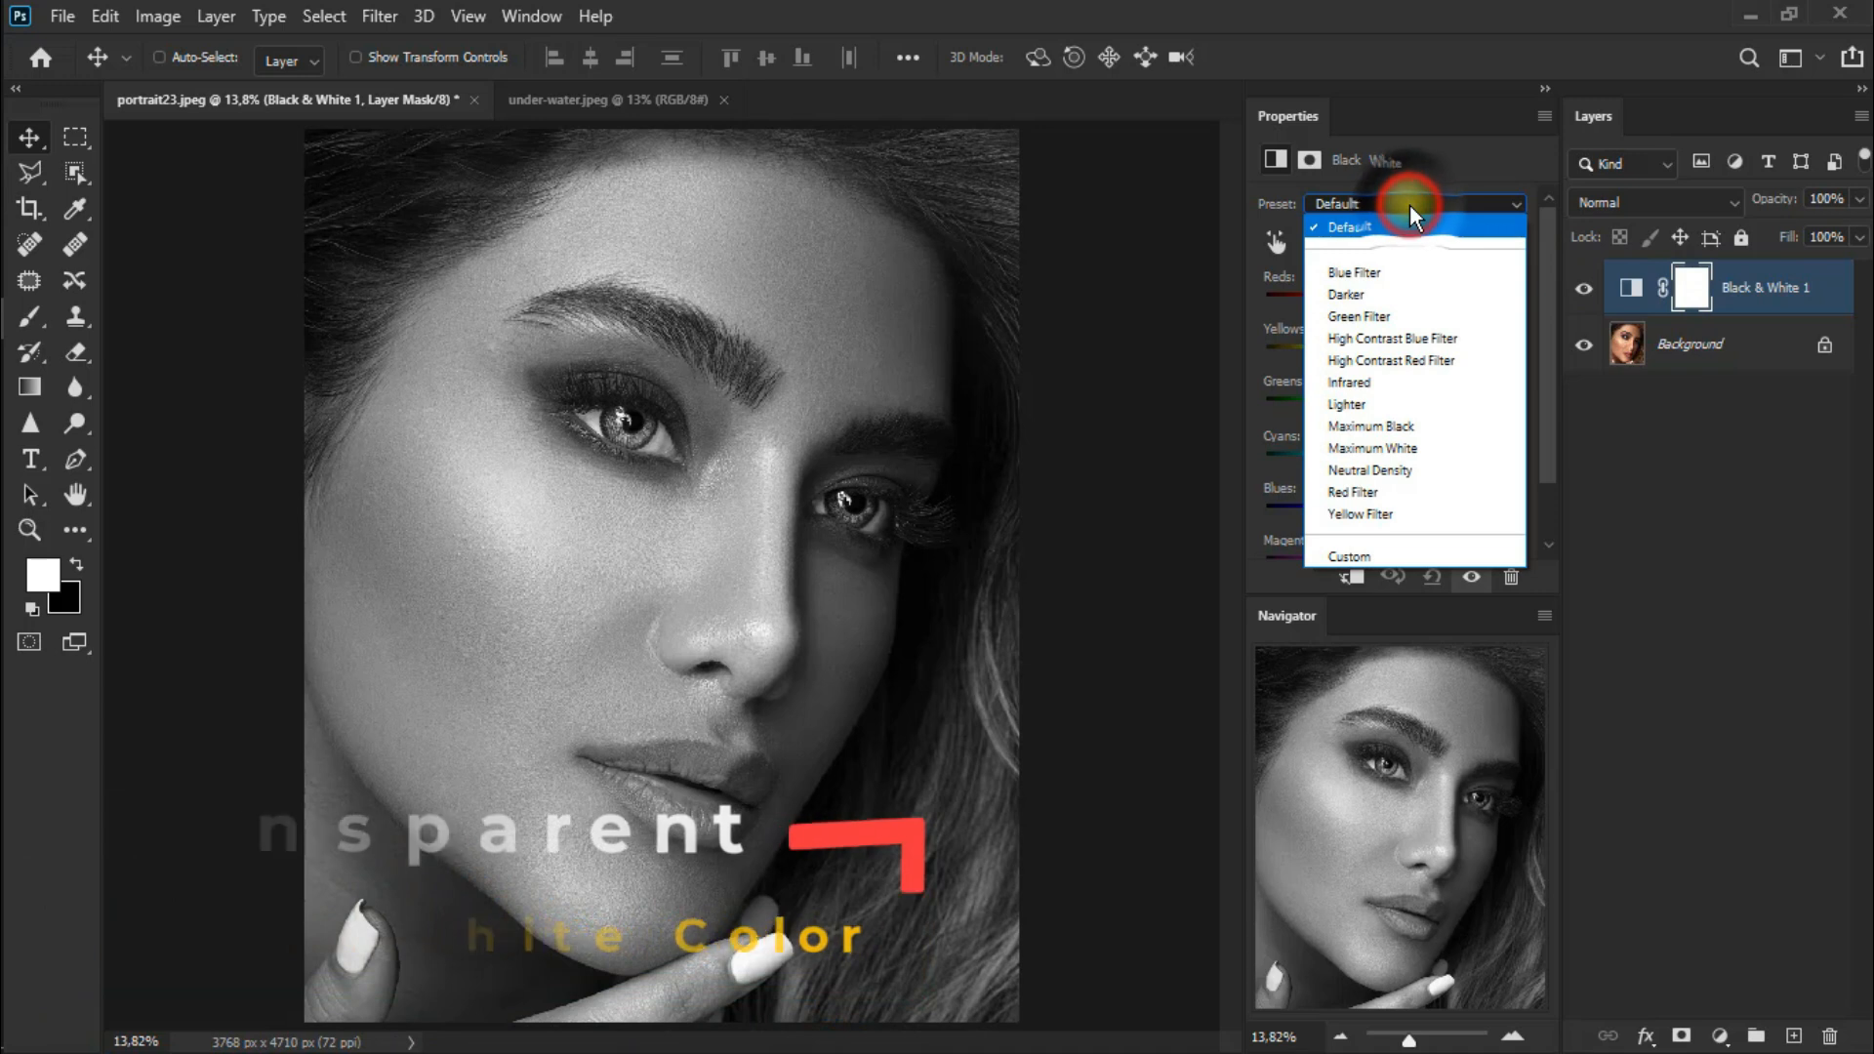
left_click(1411, 401)
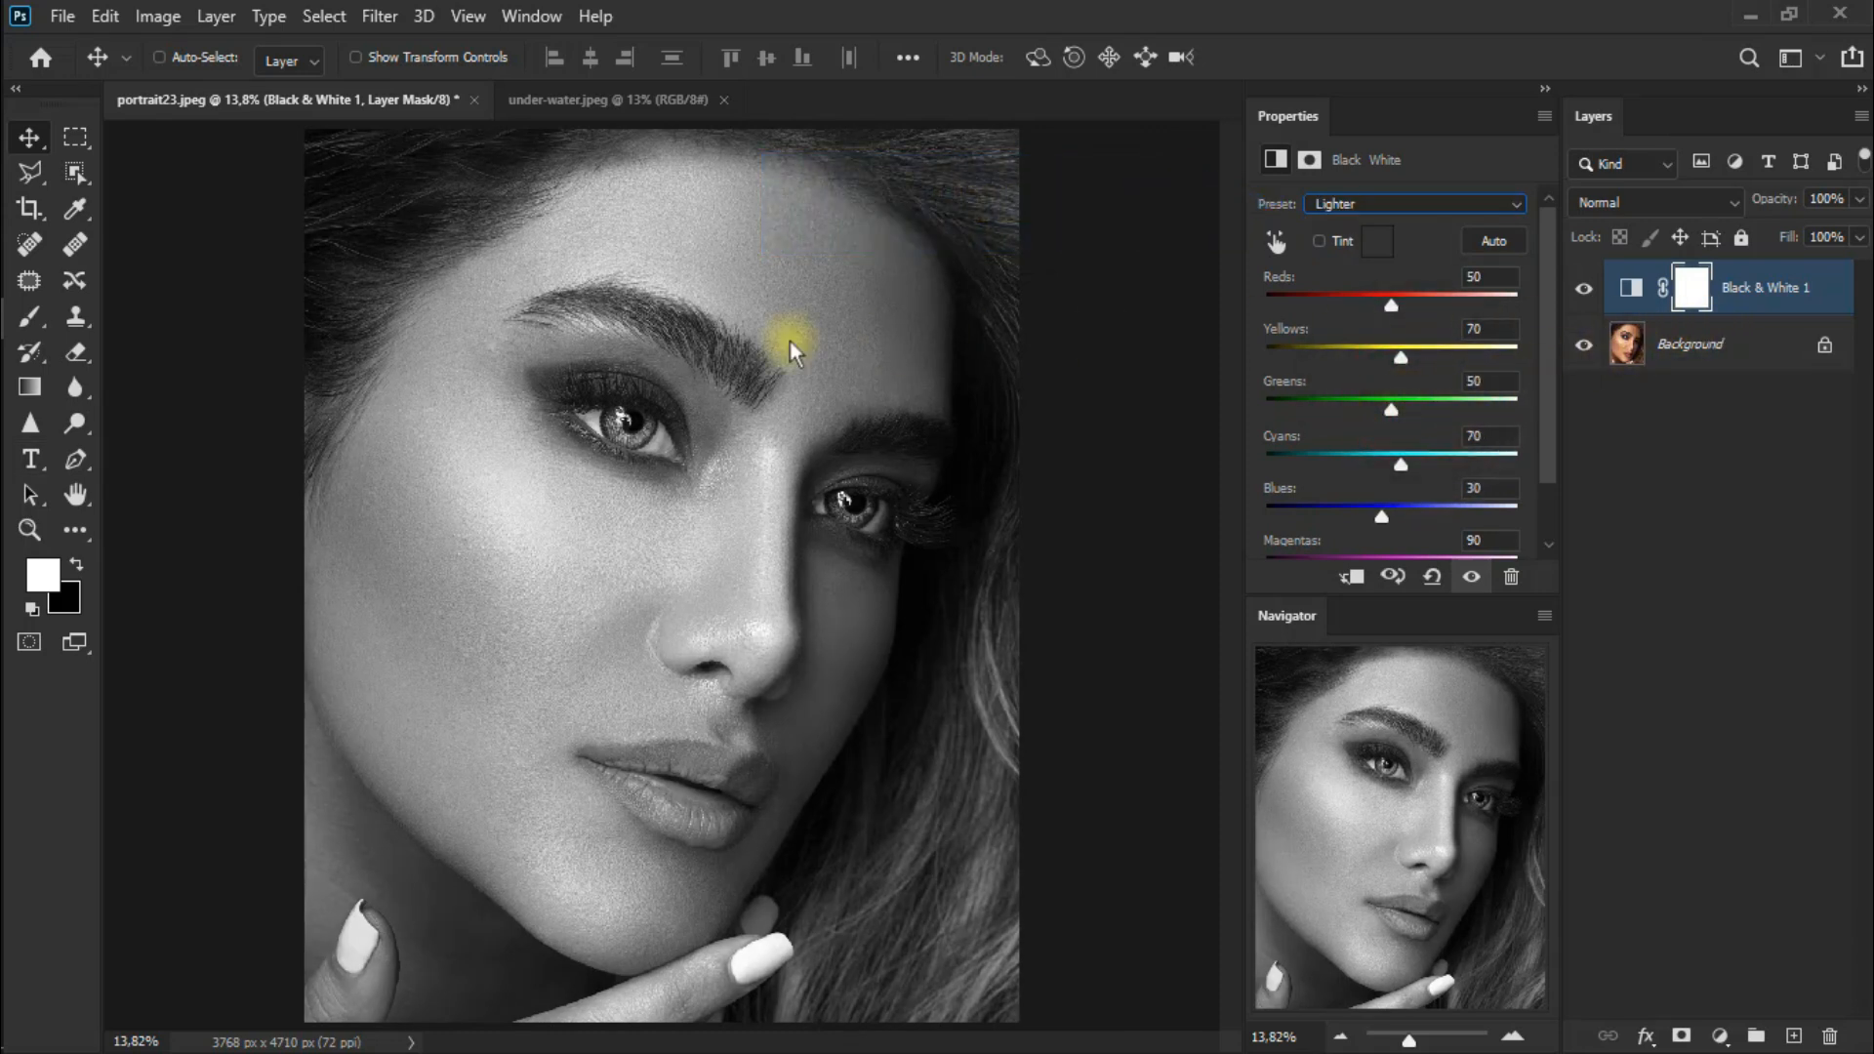
Erase over the lips on the Black & White layer mask with a 175 px Eraser at 23% opacity to restore their color.
left_click_drag(74, 351, 150, 345)
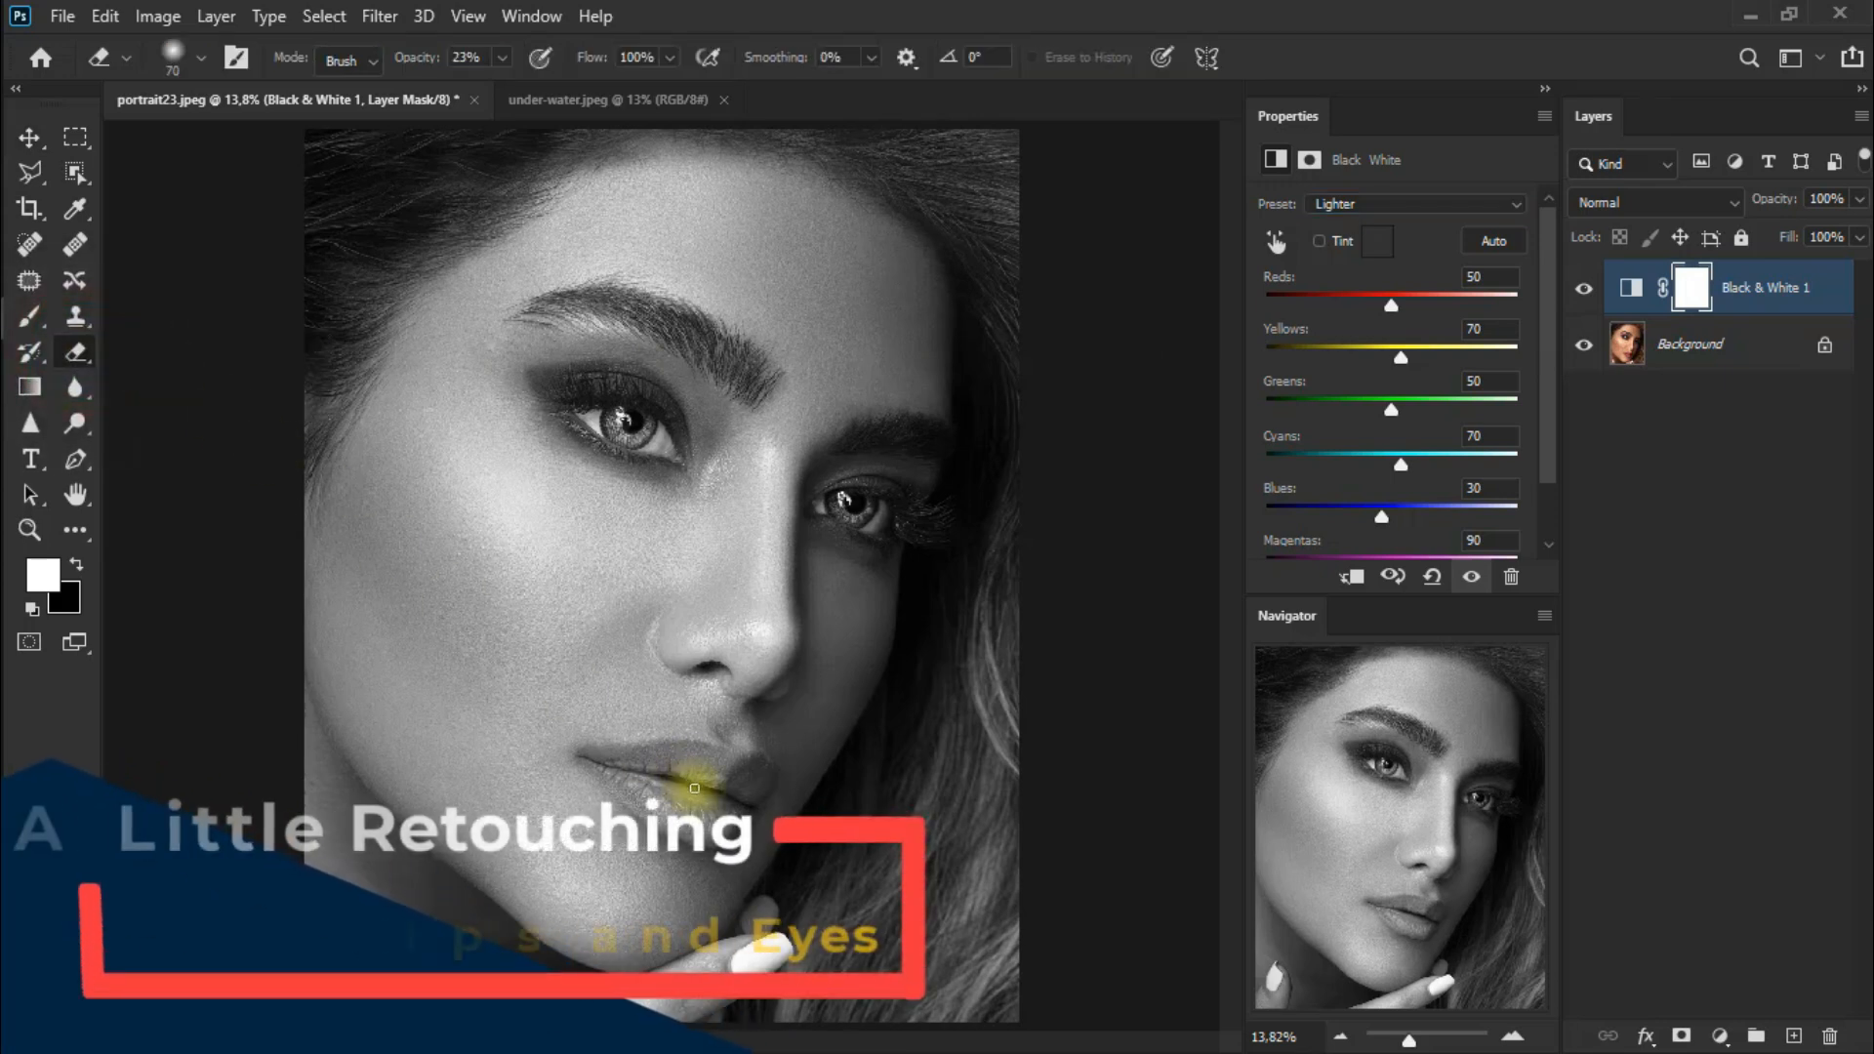
key("bracketright")
key("bracketright")
key("bracketright")
key("bracketright")
key("bracketright")
key("bracketright")
mouse_move(715, 777)
left_mouse_down()
mouse_move(646, 751)
mouse_move(605, 759)
mouse_move(715, 808)
mouse_move(723, 771)
left_mouse_up()
mouse_move(751, 774)
left_mouse_down()
mouse_move(674, 808)
mouse_move(599, 762)
mouse_move(728, 817)
mouse_move(705, 814)
mouse_move(745, 809)
mouse_move(702, 808)
left_mouse_up()
mouse_move(698, 806)
left_mouse_down()
mouse_move(739, 784)
mouse_move(639, 766)
mouse_move(749, 775)
left_mouse_up()
Erase over both irises on the Black & White layer mask to bring back their blue color.
left_click_drag(639, 415, 624, 416)
left_click_drag(851, 505, 855, 506)
left_click(862, 504)
mouse_move(636, 423)
left_mouse_down()
mouse_move(610, 424)
mouse_move(629, 425)
left_mouse_up()
left_click(849, 506)
Strengthen the color of the lips and both irises with further Eraser strokes on the Black & White mask.
mouse_move(705, 789)
left_mouse_down()
mouse_move(719, 832)
mouse_move(639, 792)
left_mouse_up()
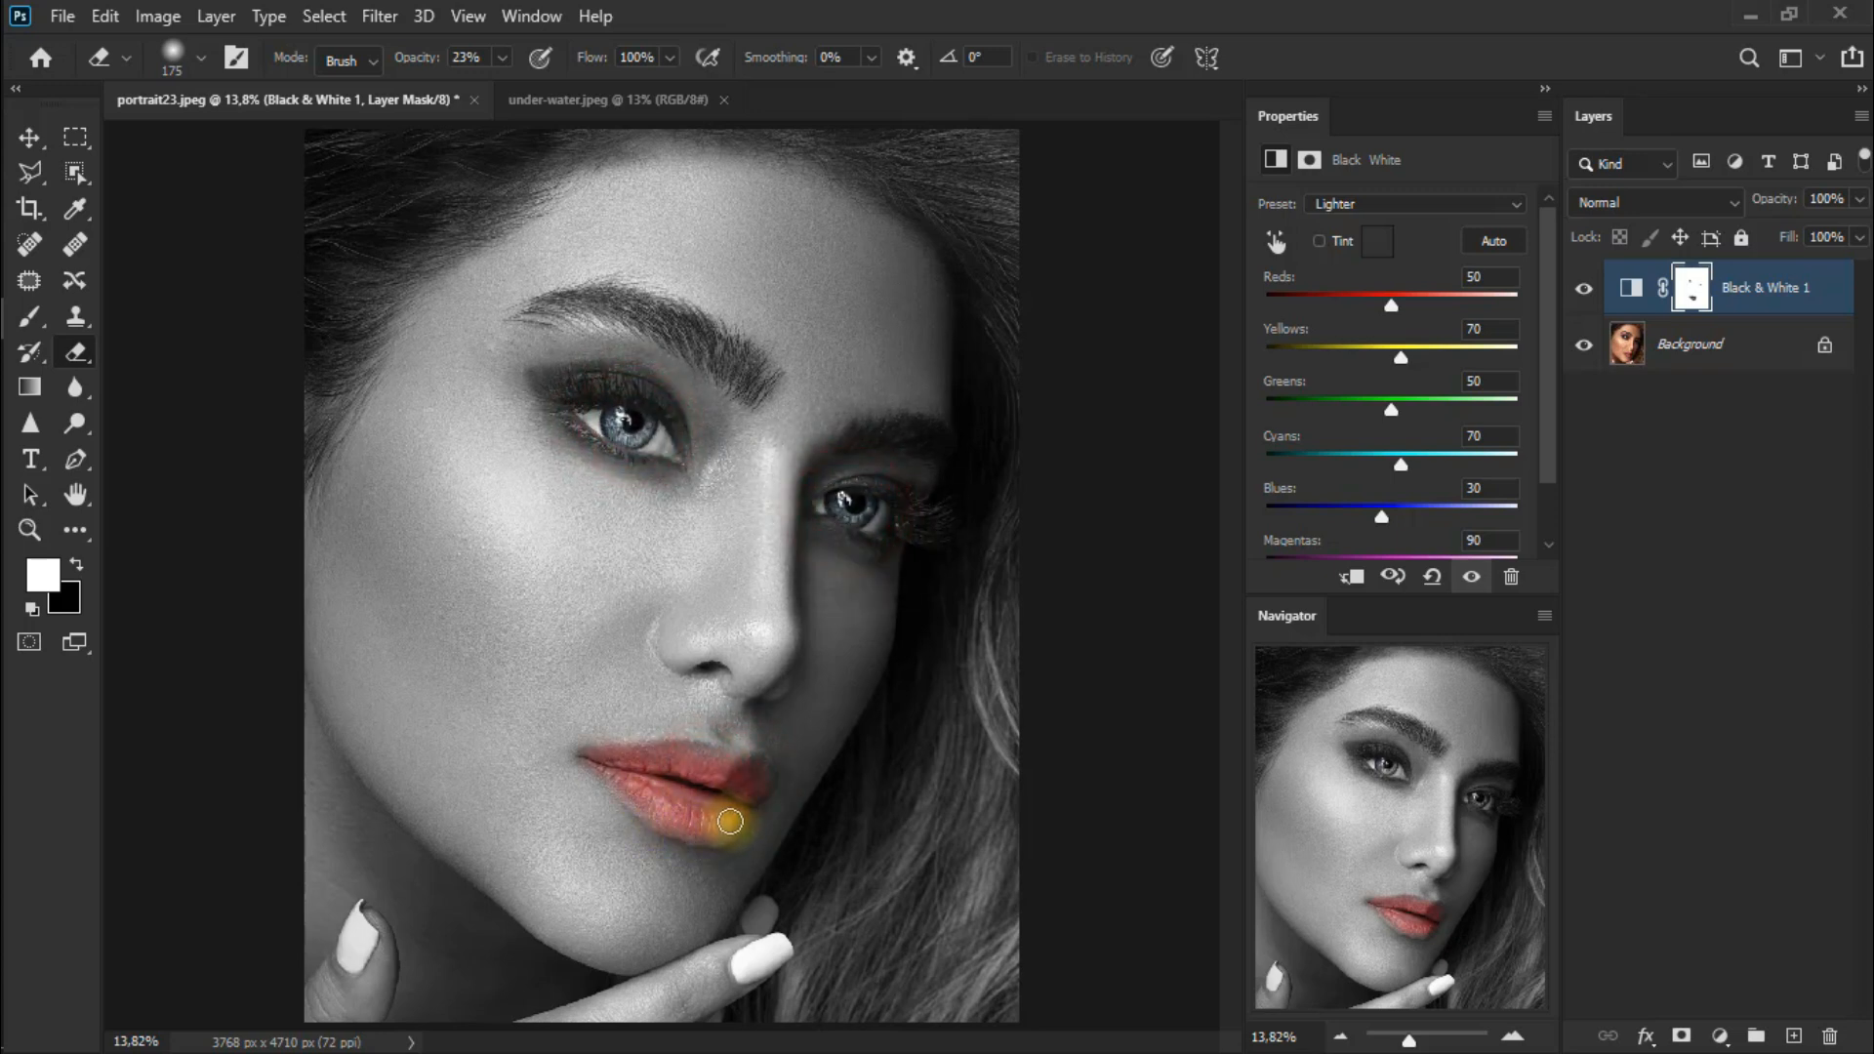
left_click(757, 777)
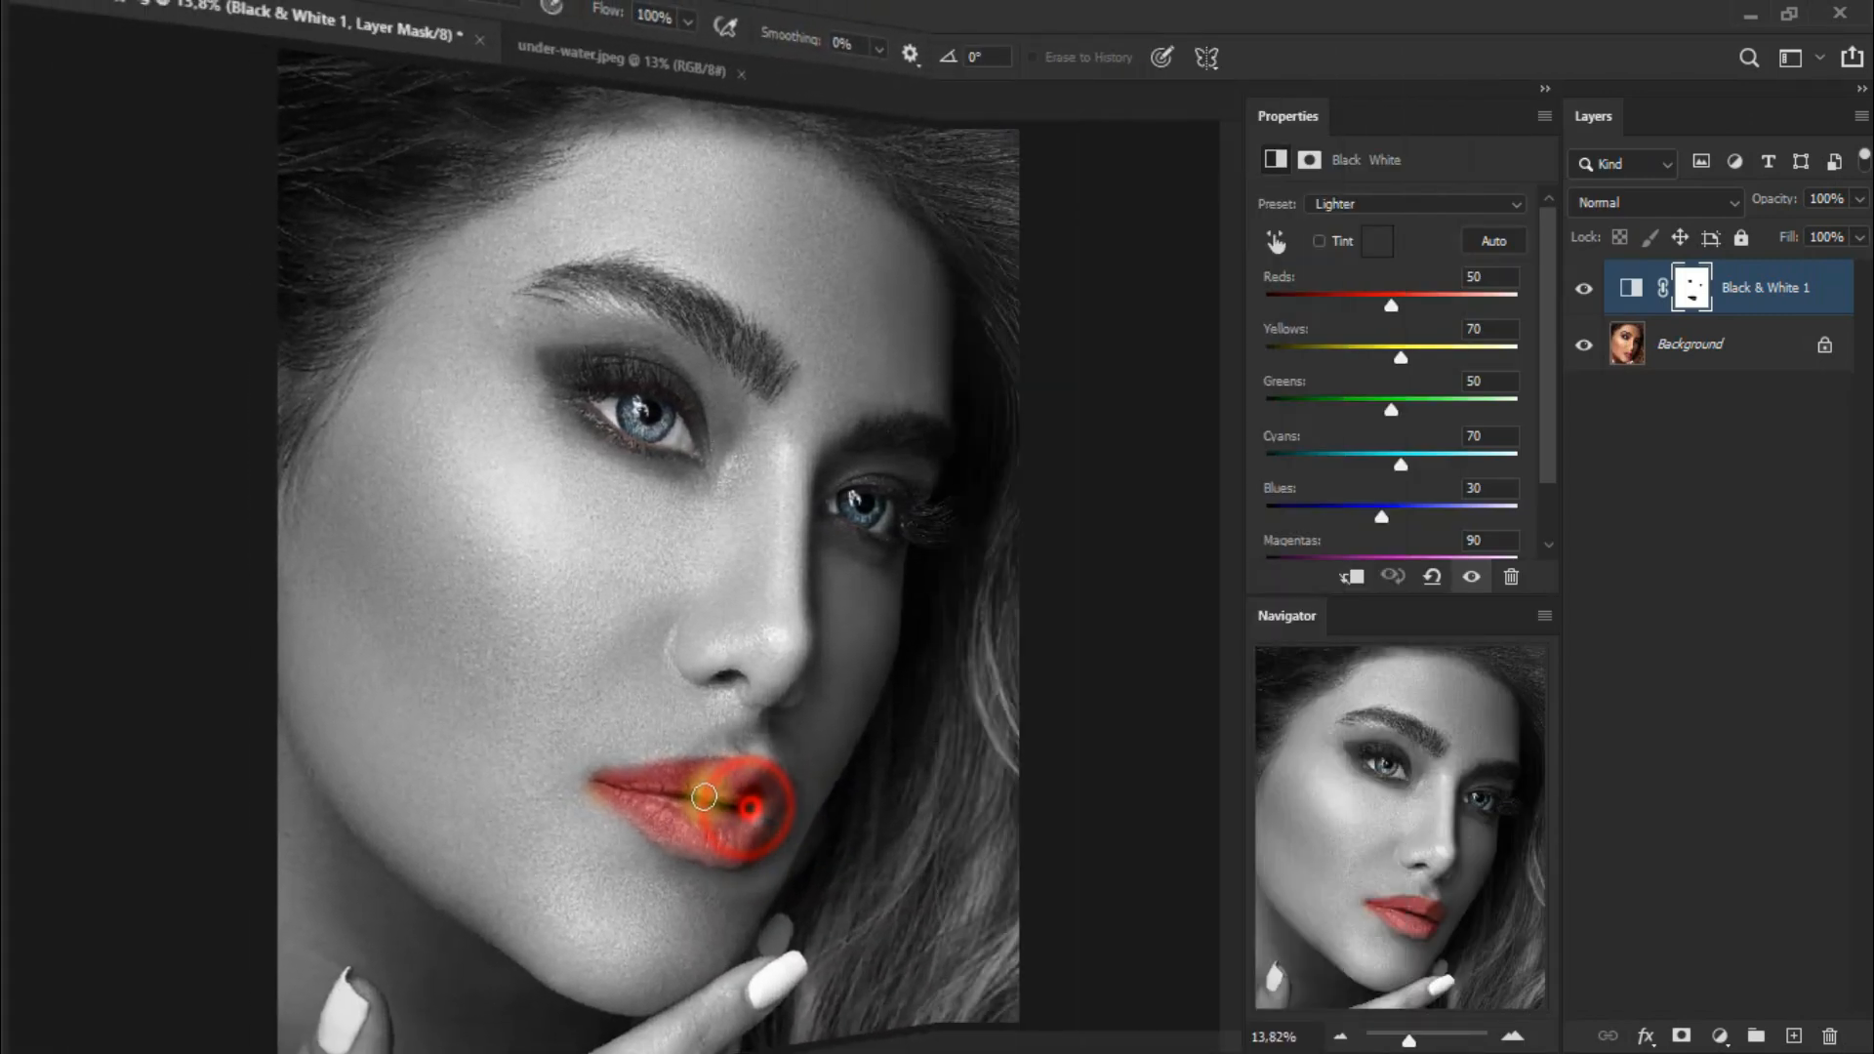
left_click(732, 781)
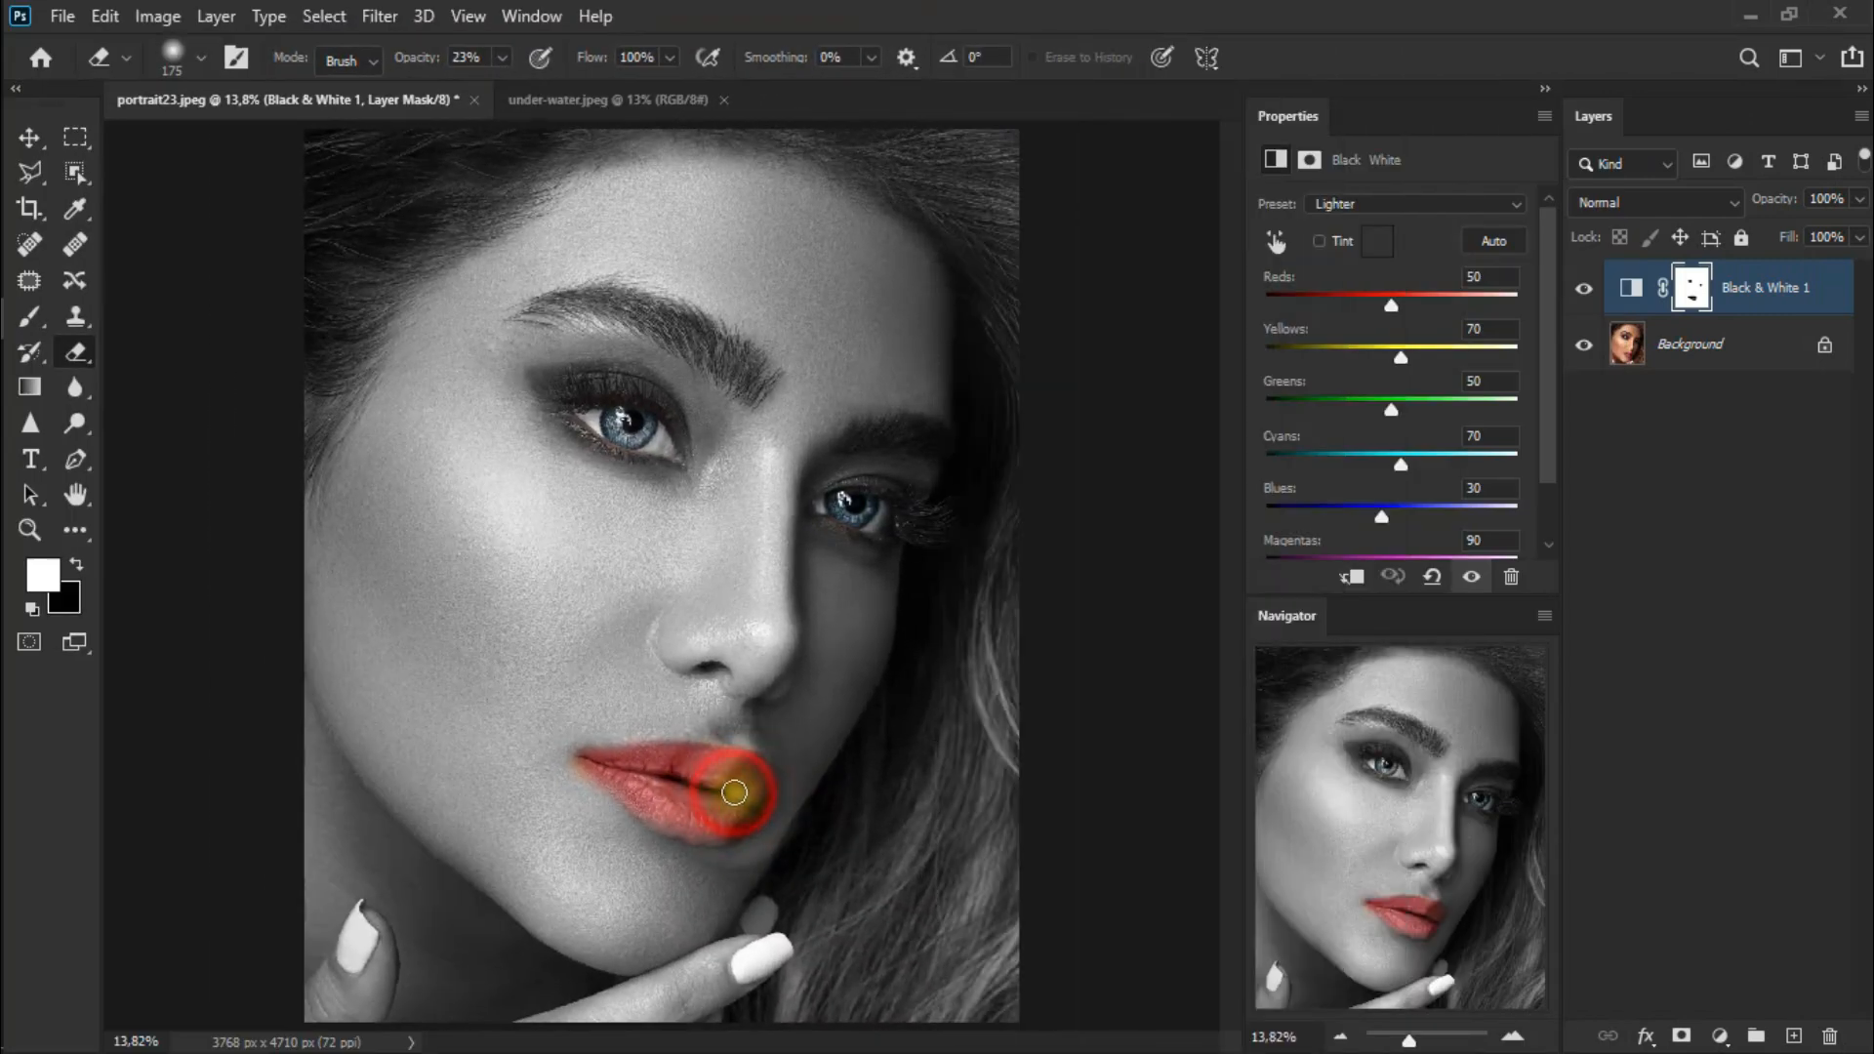
left_click(629, 424)
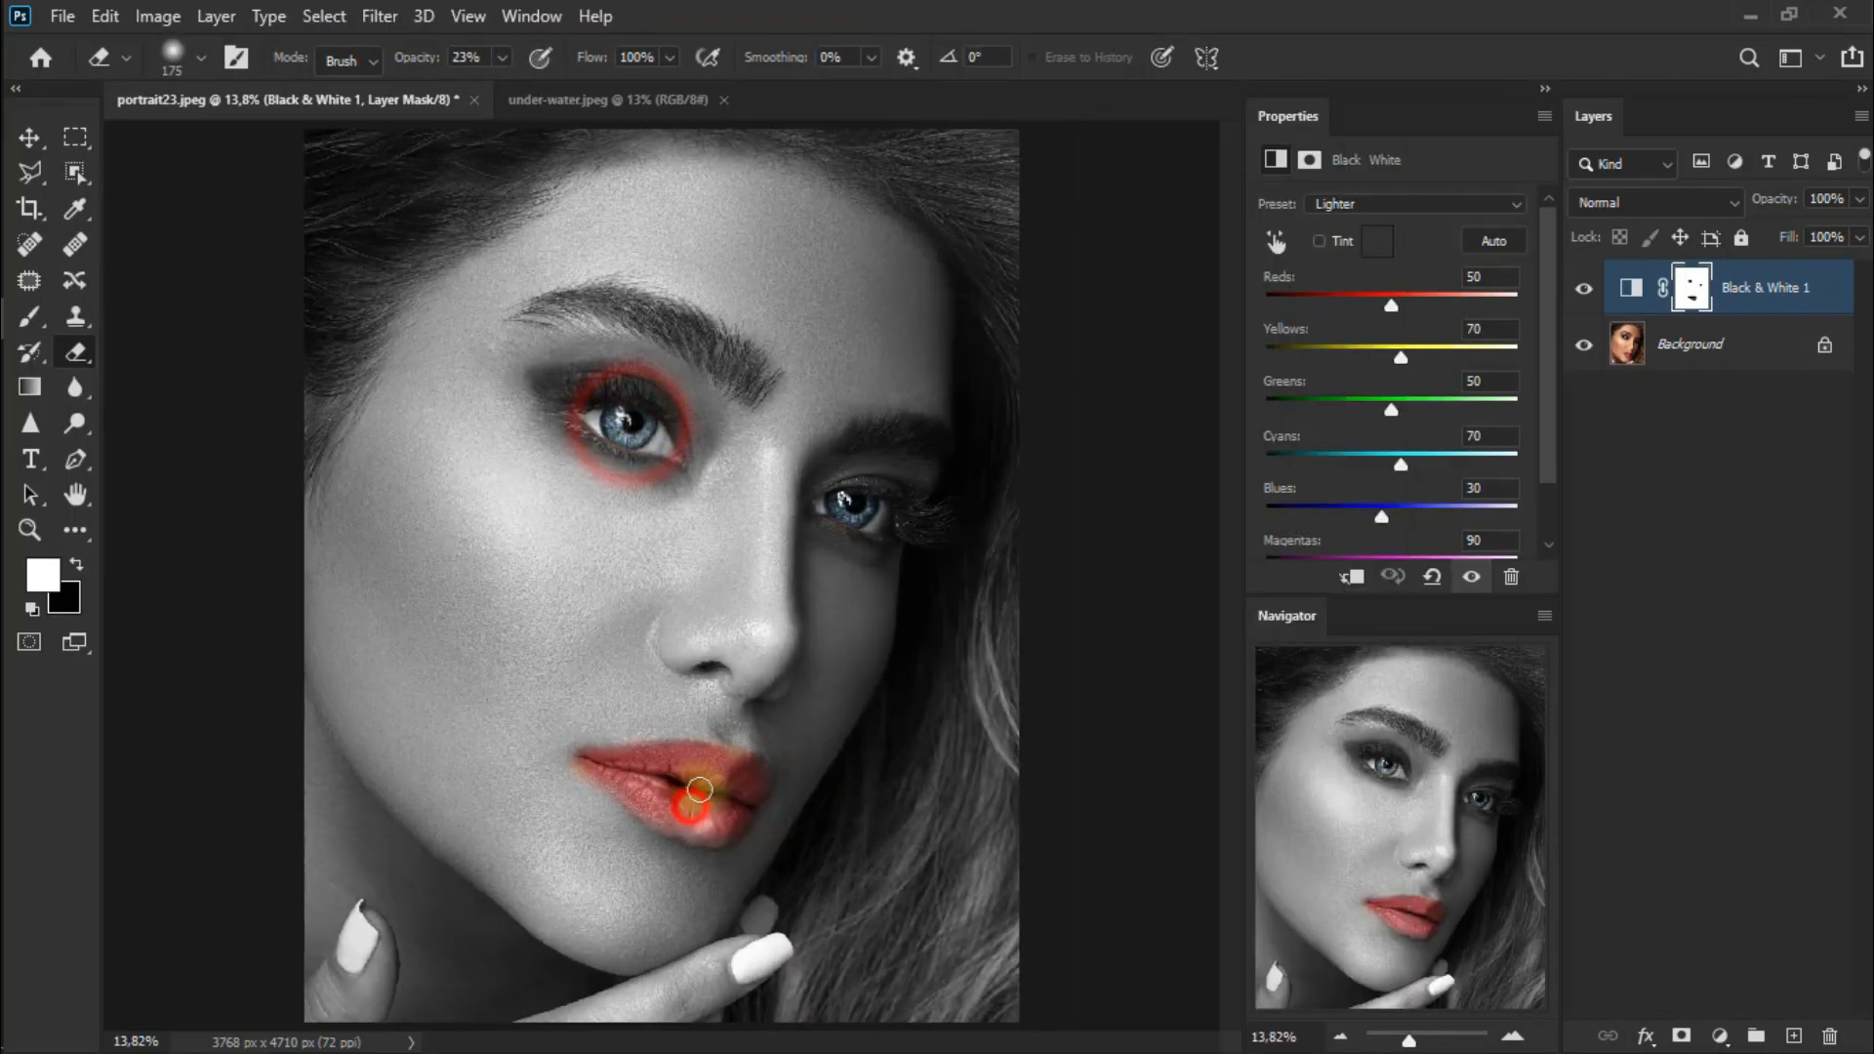
left_click(853, 504)
left_click(708, 808)
left_click(674, 787)
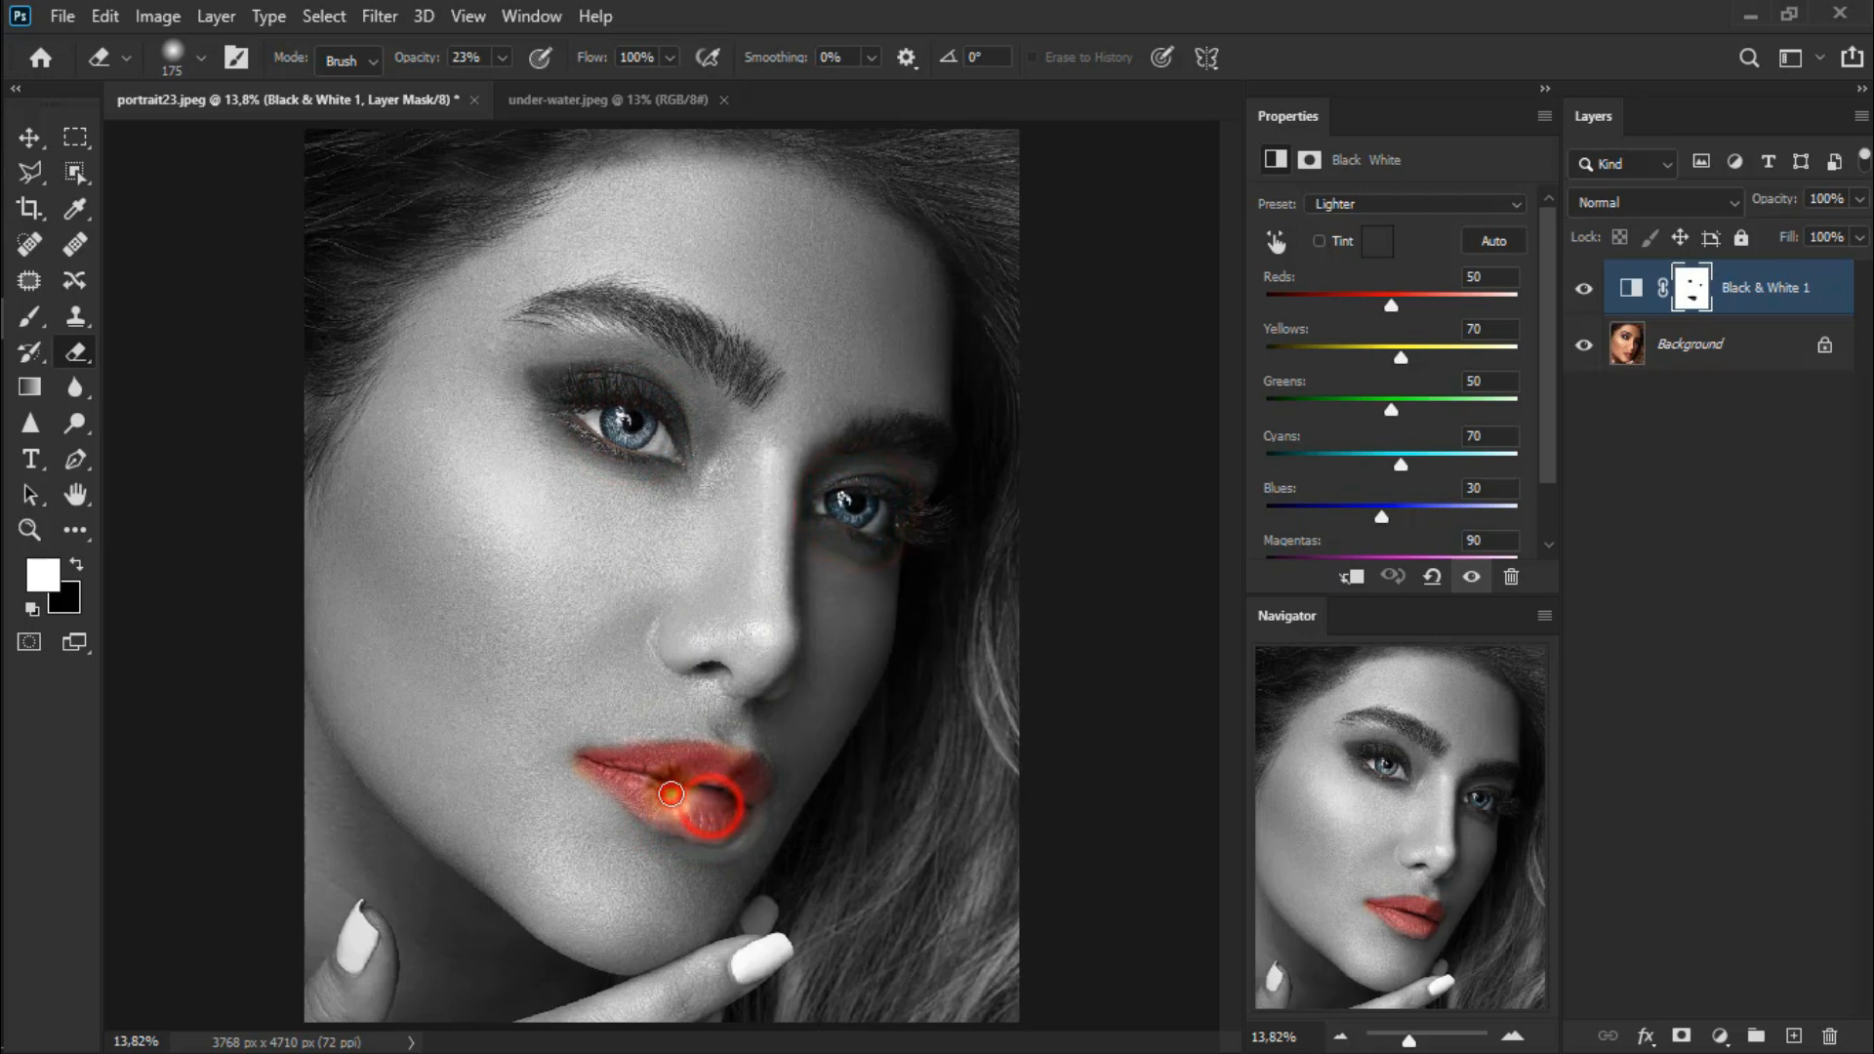
left_click(28, 143)
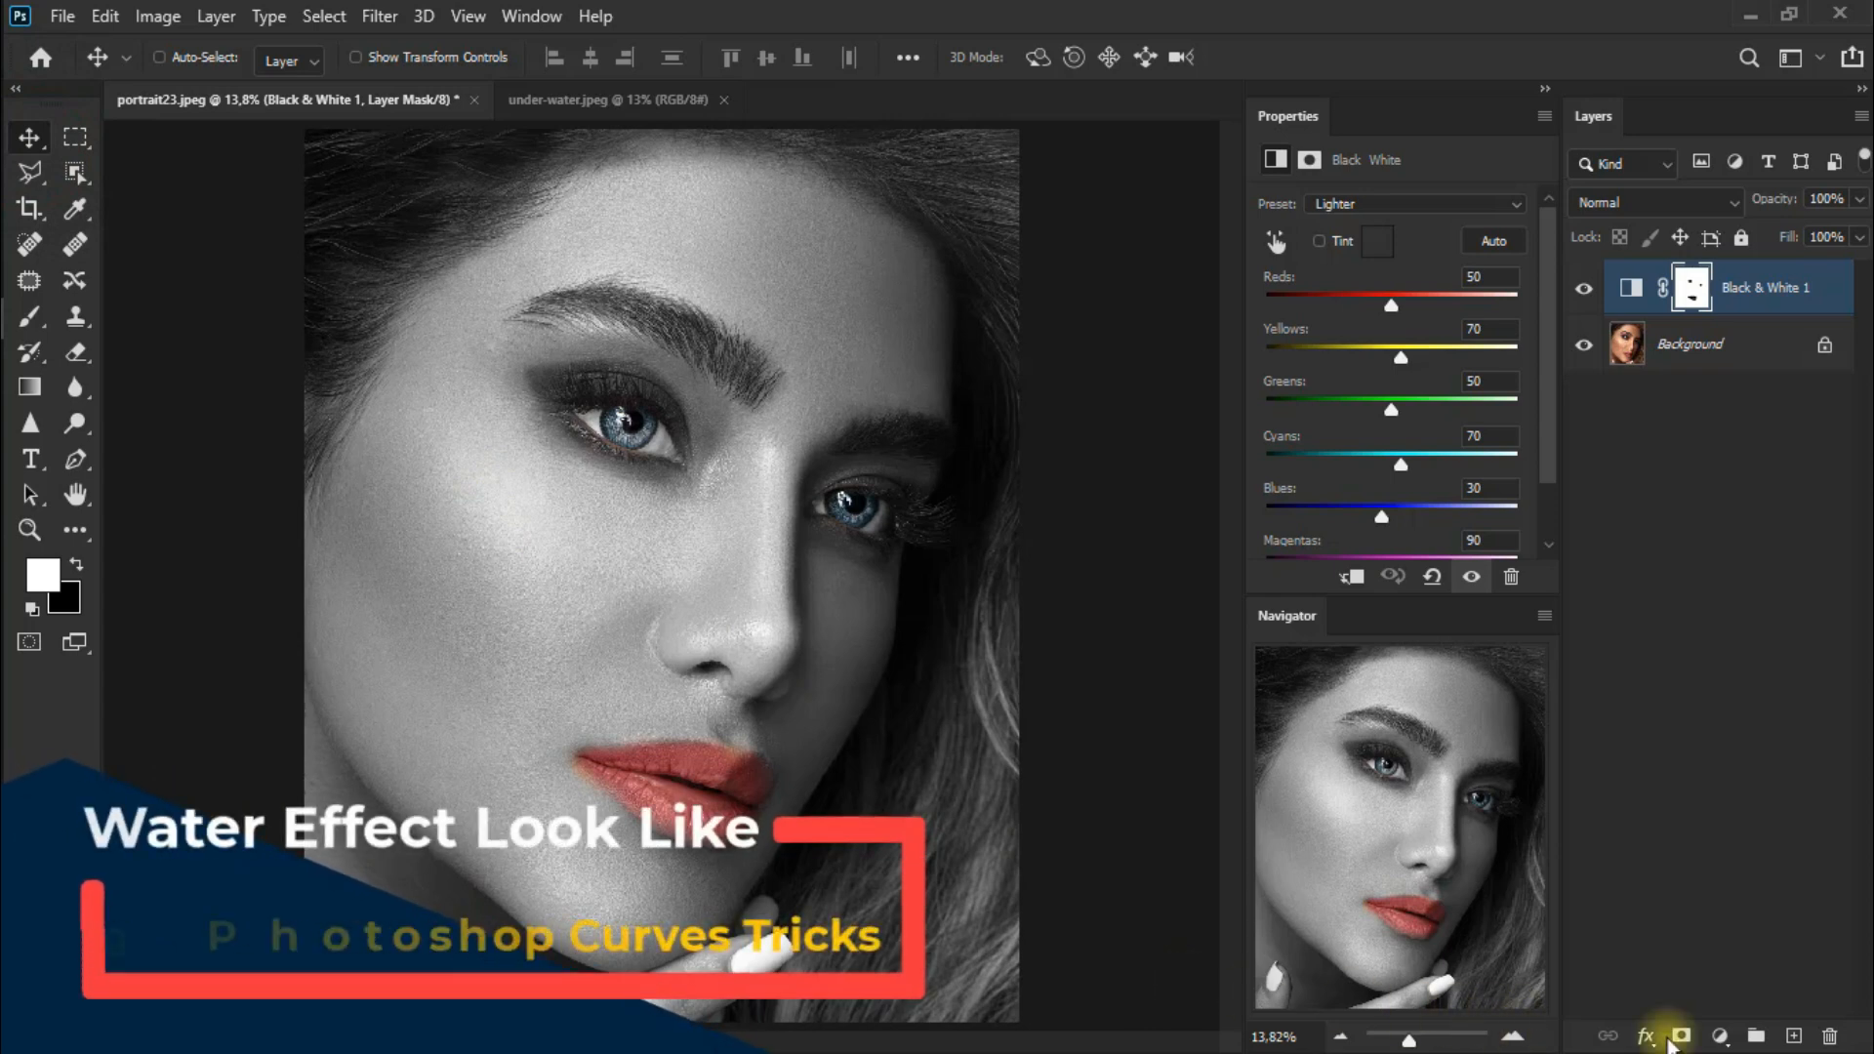
Add a Curves adjustment layer and bend its RGB curve with lowered highlights and a raised shadow point at input 46, output 86.
left_click(1720, 1036)
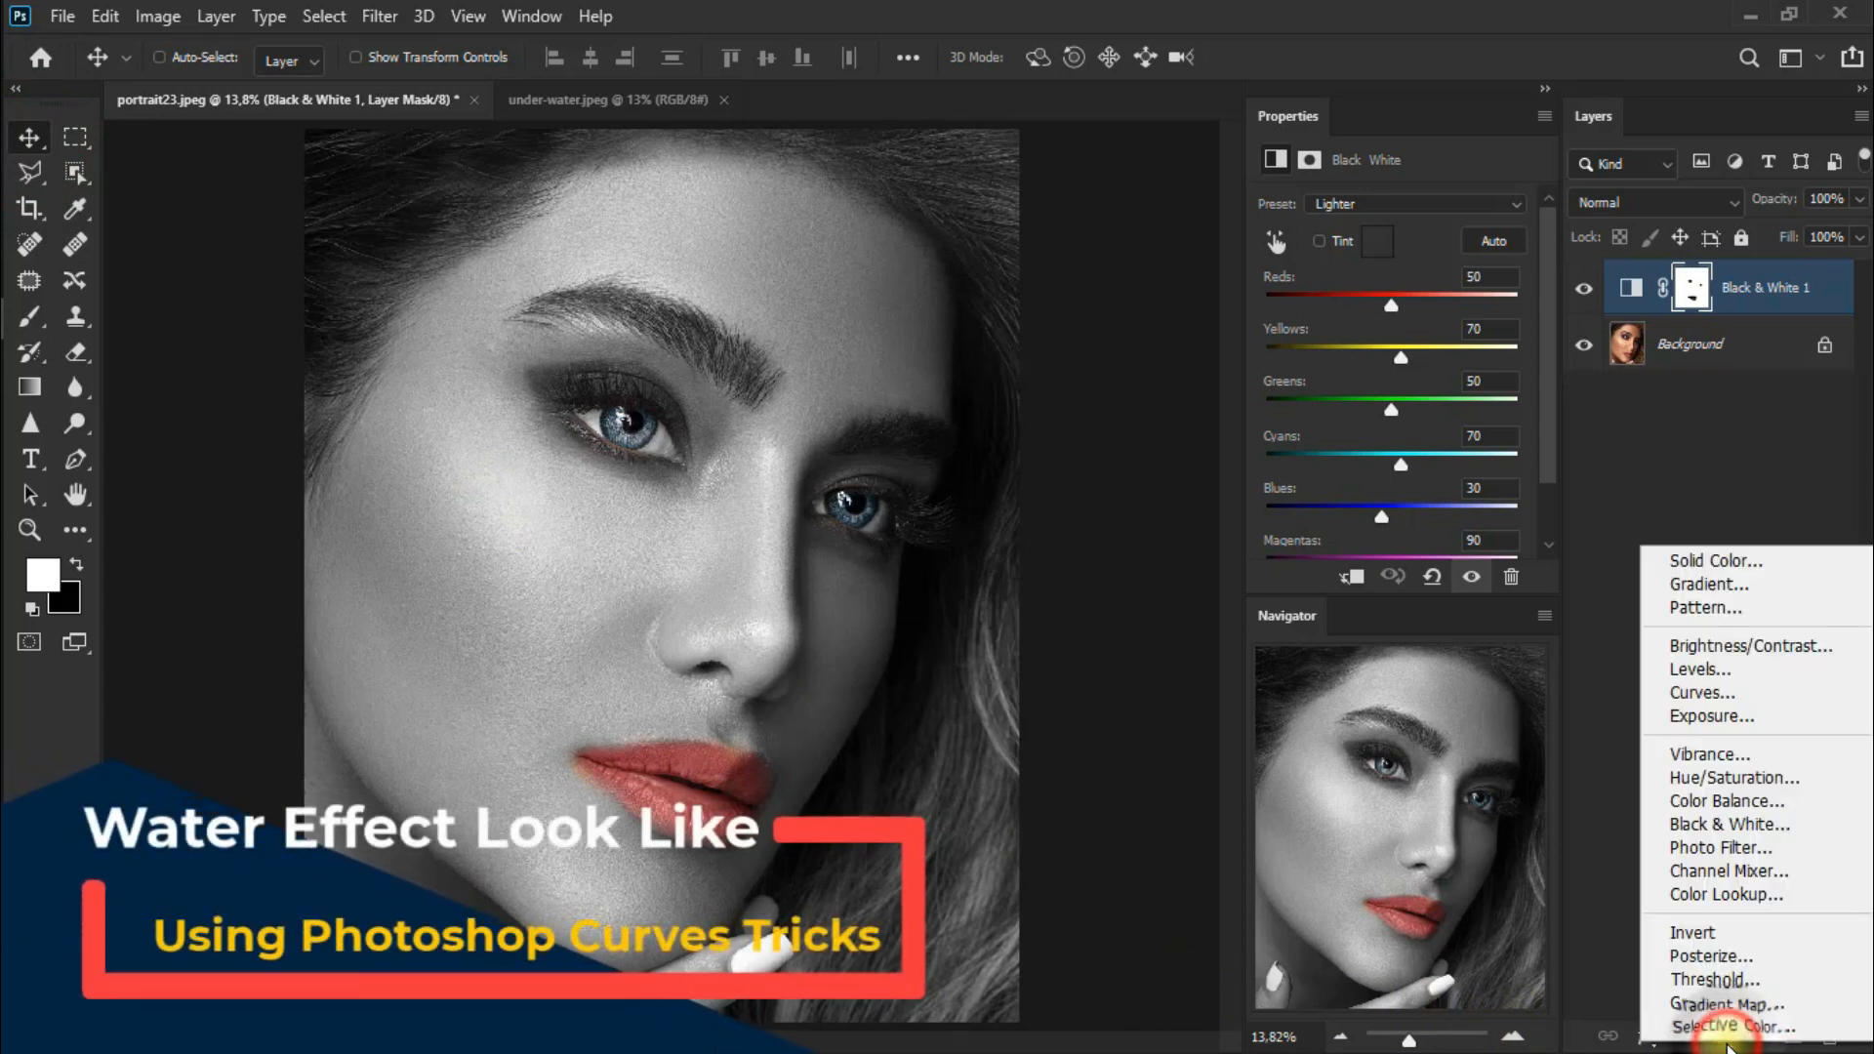
left_click(1776, 699)
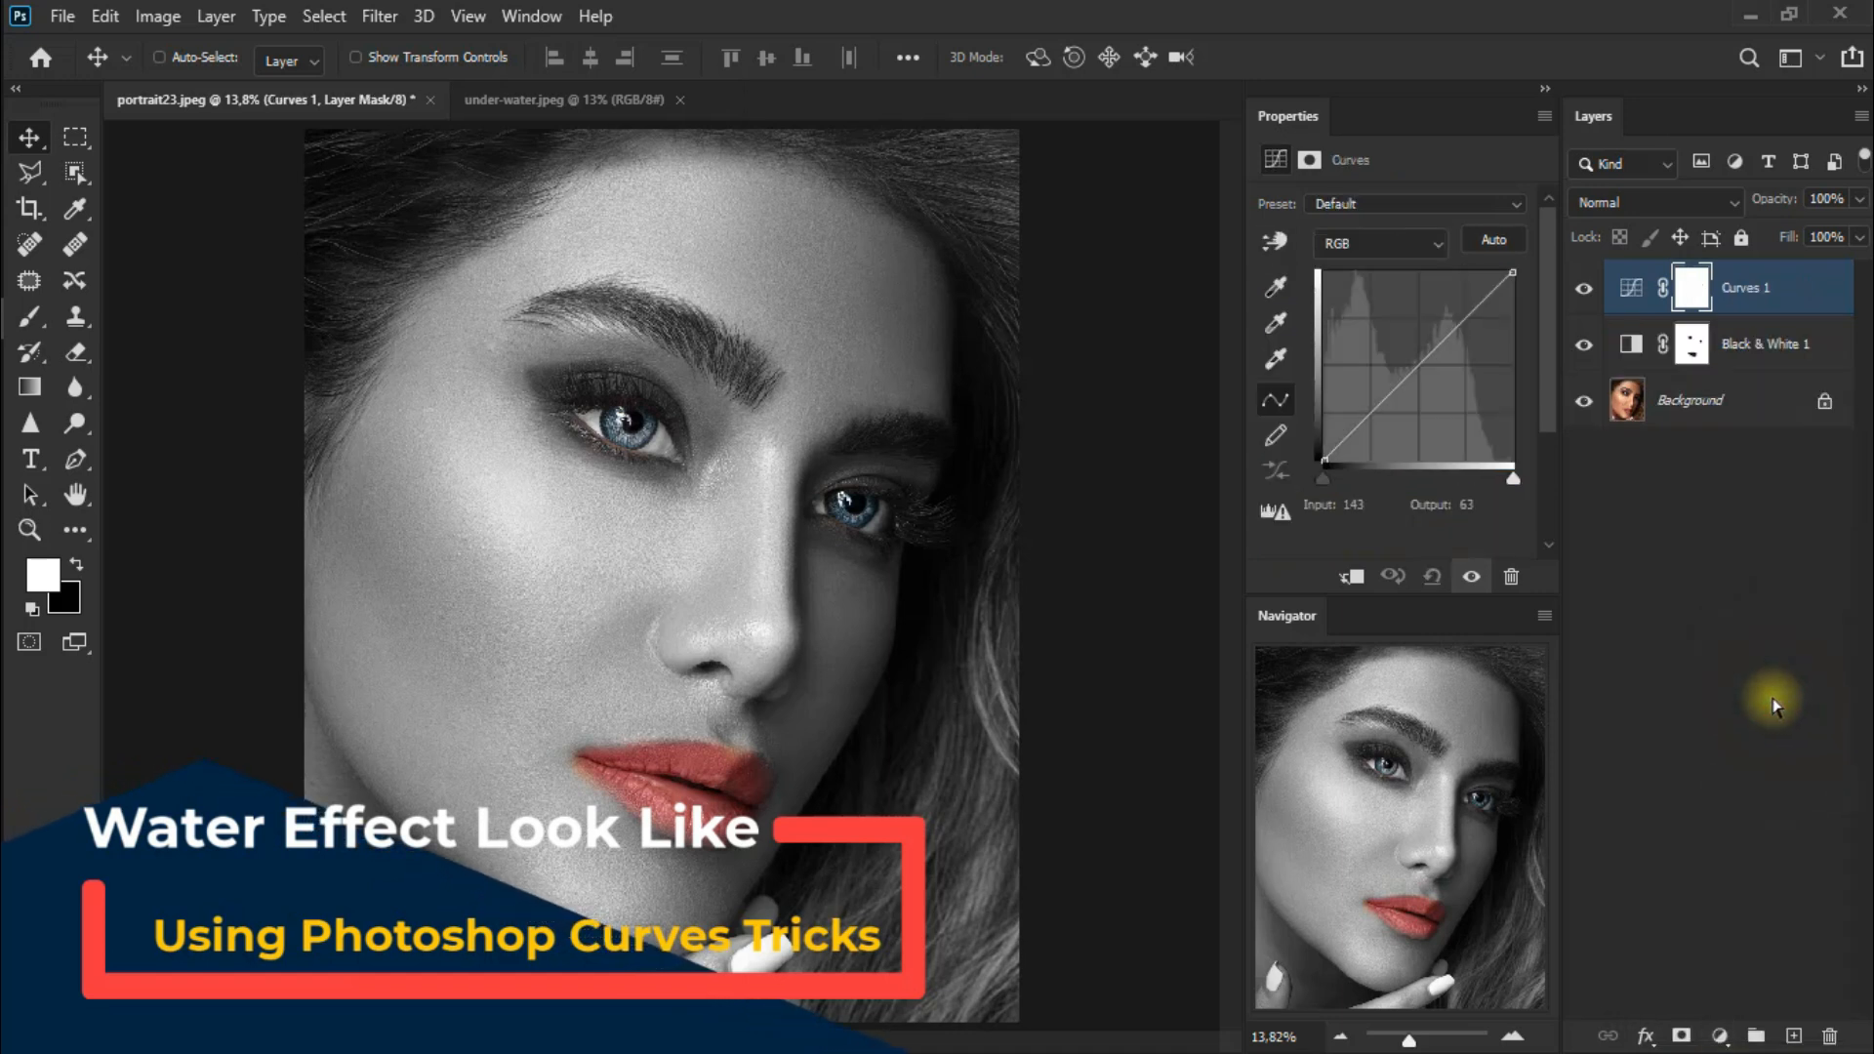
left_click_drag(1377, 395, 1479, 346)
left_click_drag(1353, 394, 1476, 349)
left_click(1359, 378)
left_click_drag(1364, 377, 1358, 393)
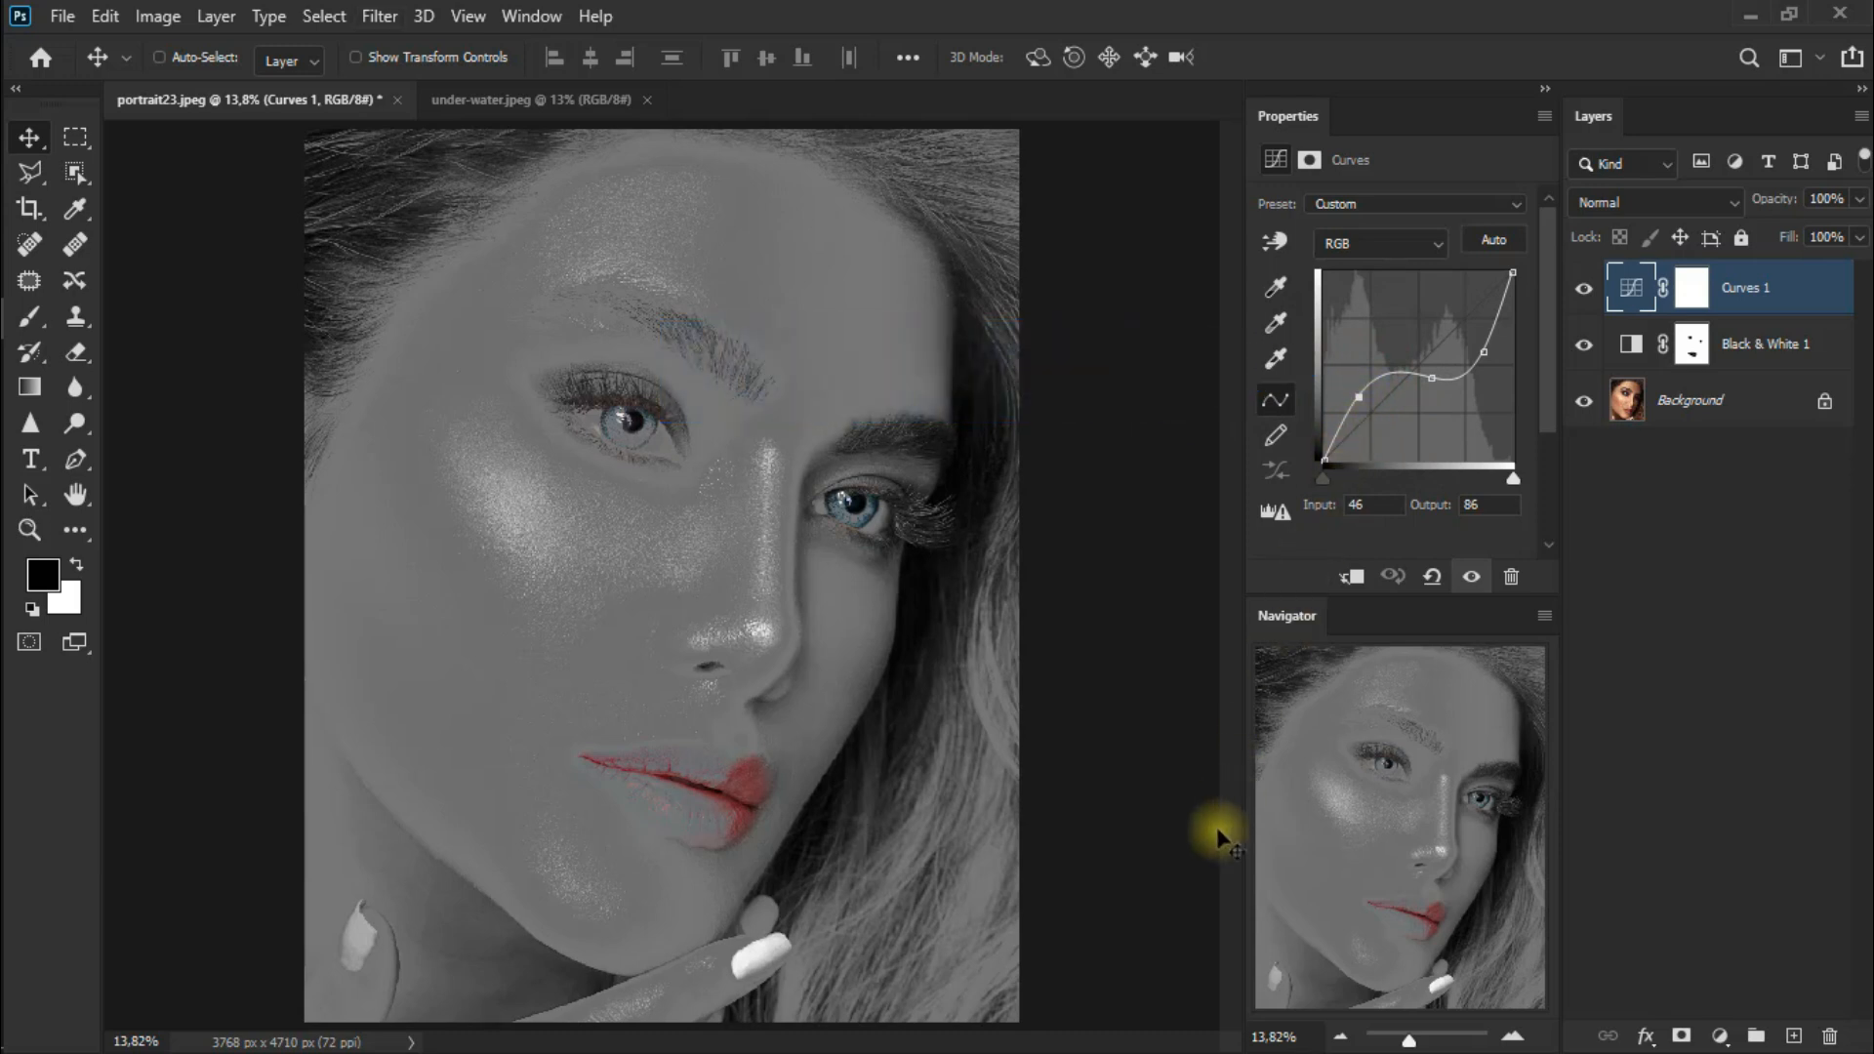
Erase the Curves layer mask over the lips with a soft Eraser of about 150 px at 23% opacity.
key("ctrl+\\")
key("x")
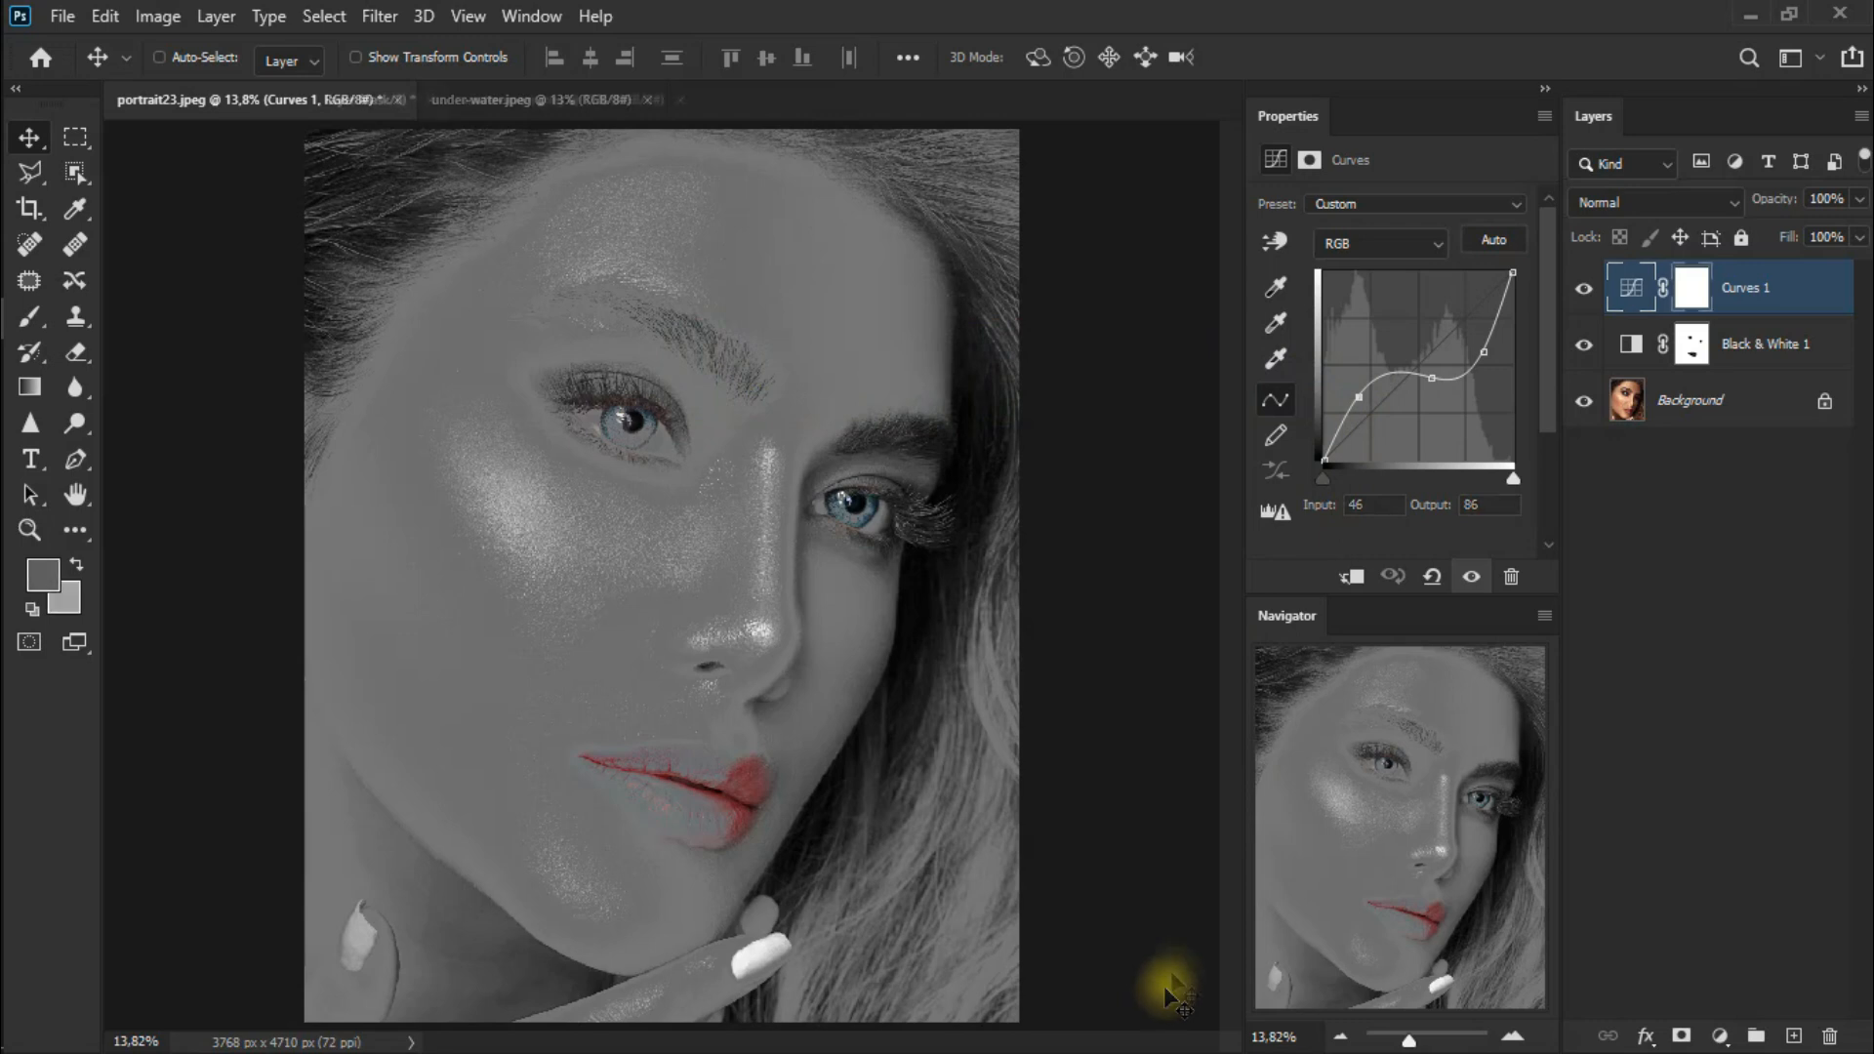
left_click_drag(78, 354, 179, 364)
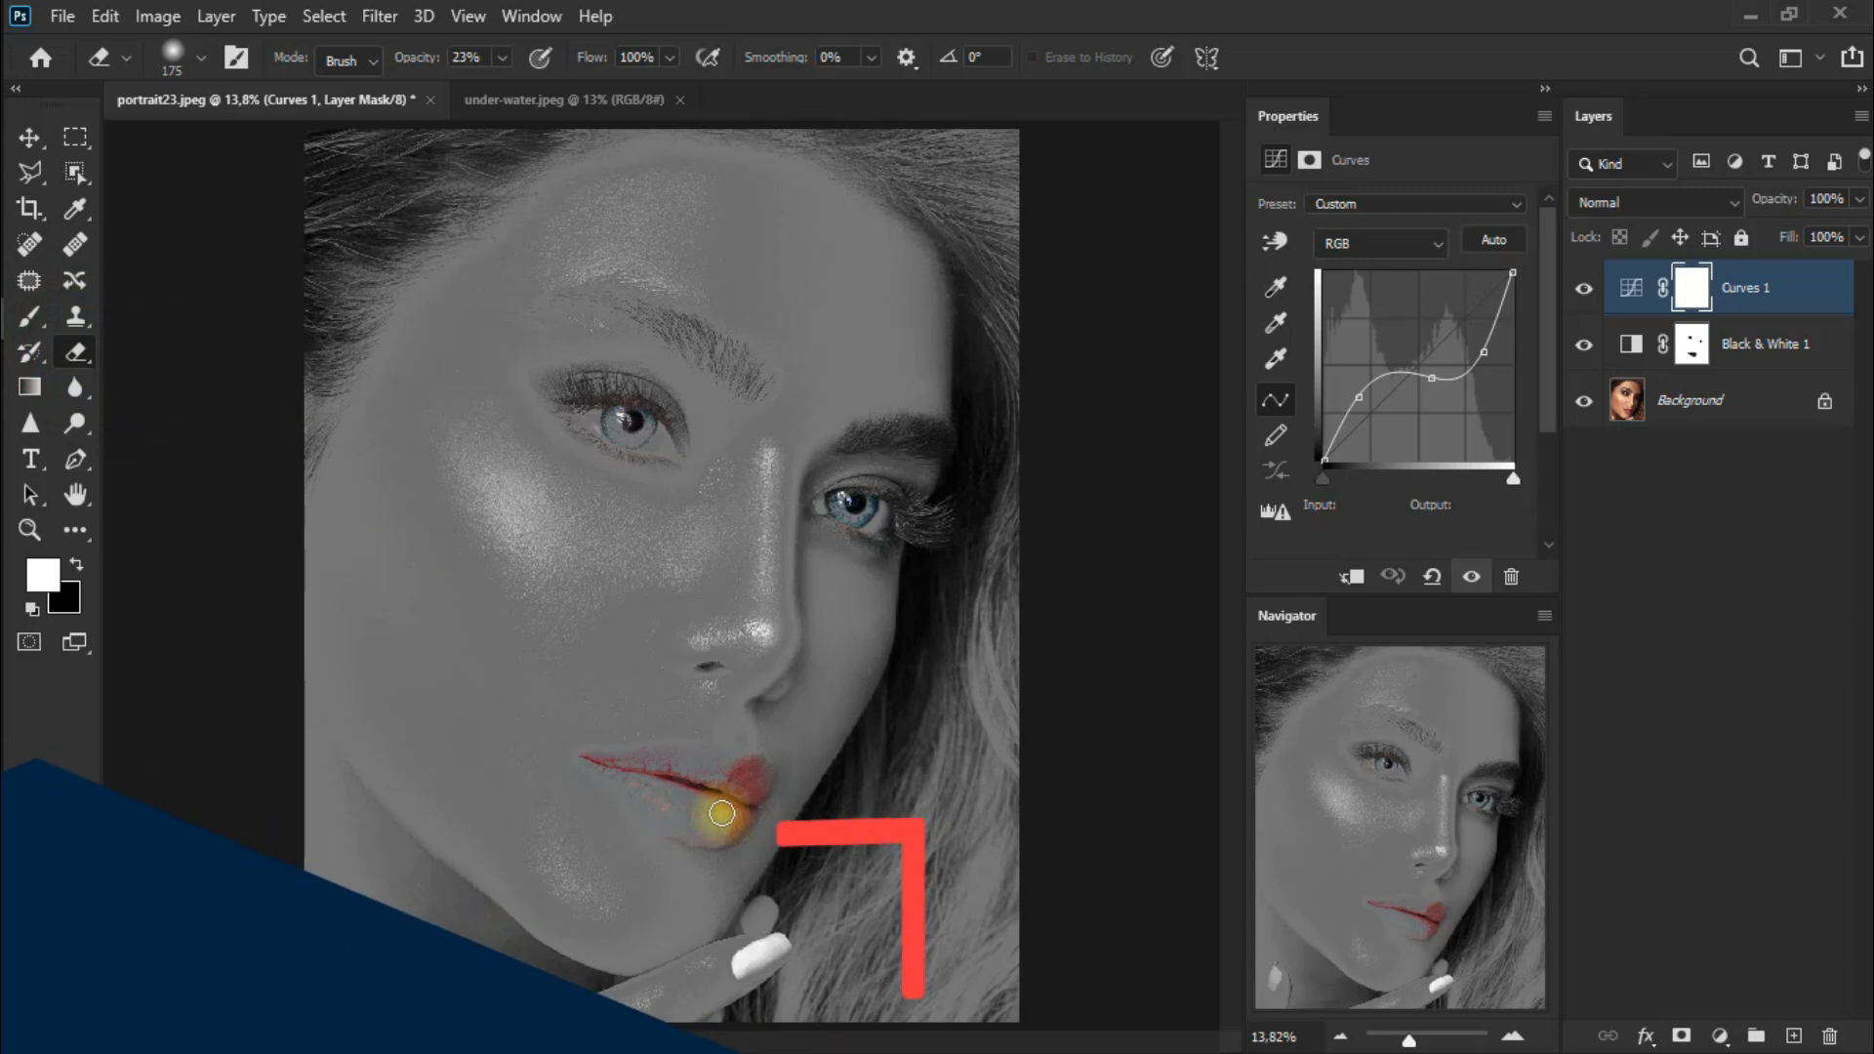
key("bracketright")
key("bracketright")
left_click(719, 802)
left_click(690, 808)
key("bracketleft")
key("bracketleft")
key("bracketleft")
left_click(705, 789)
left_click(691, 766)
left_click(740, 770)
left_click(698, 765)
left_click(719, 771)
left_click(688, 788)
left_click(689, 827)
left_click(744, 807)
left_click(615, 769)
left_click(712, 825)
left_click(678, 765)
left_click(661, 792)
left_click(716, 828)
Erase the Curves layer mask over both irises to remove the gray effect from the eyes.
left_click(639, 432)
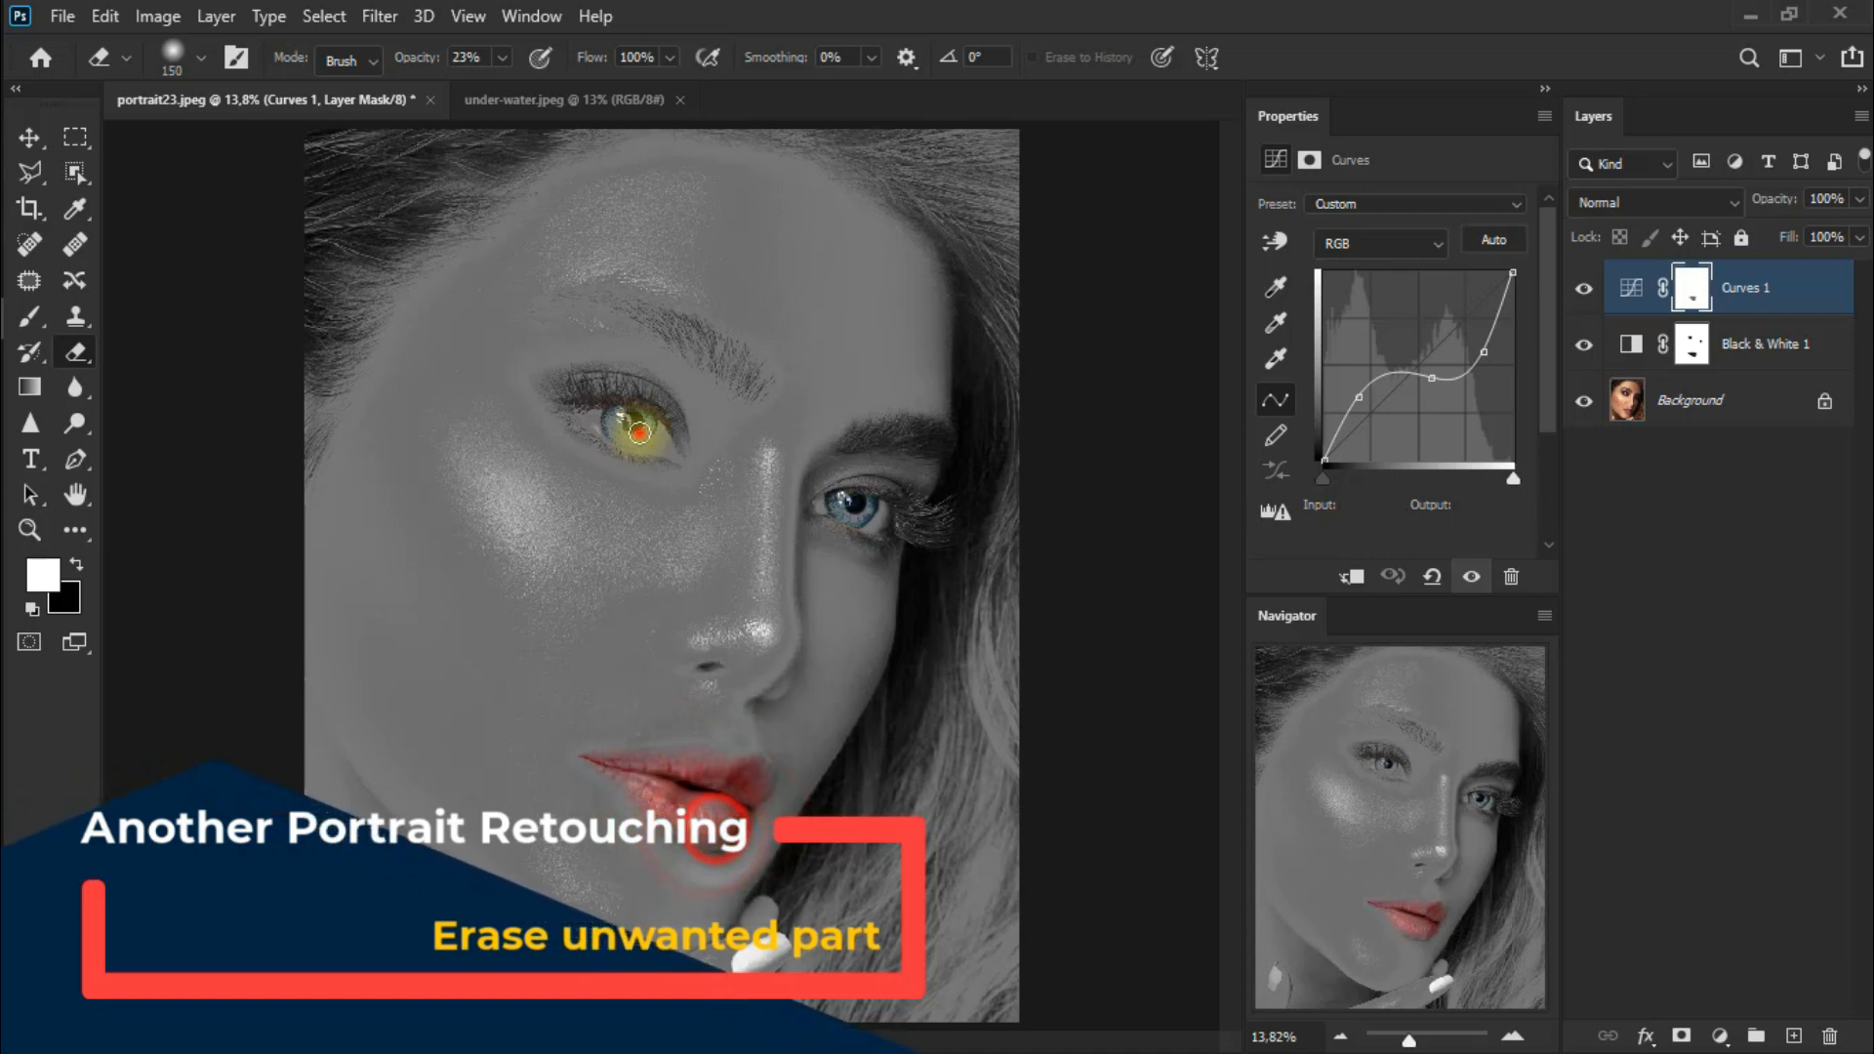
left_click(634, 429)
left_click(842, 500)
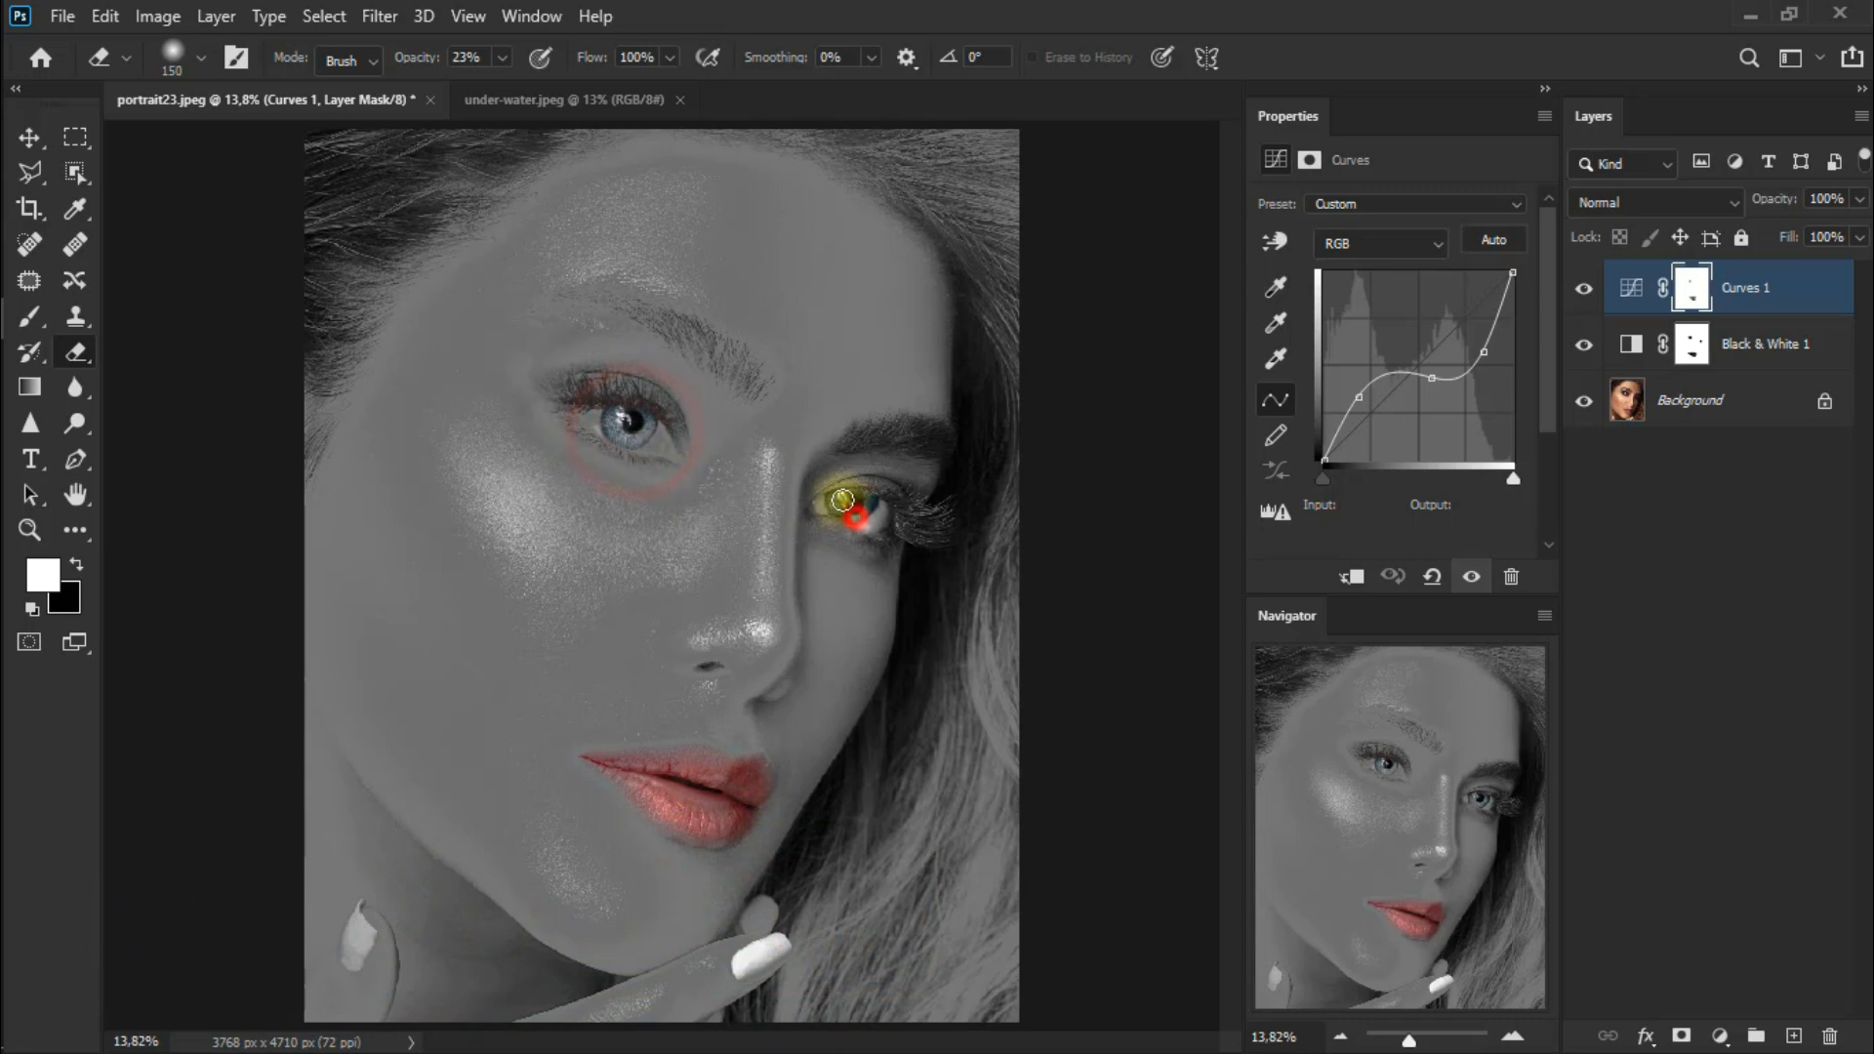
left_click(638, 433)
left_click(863, 517)
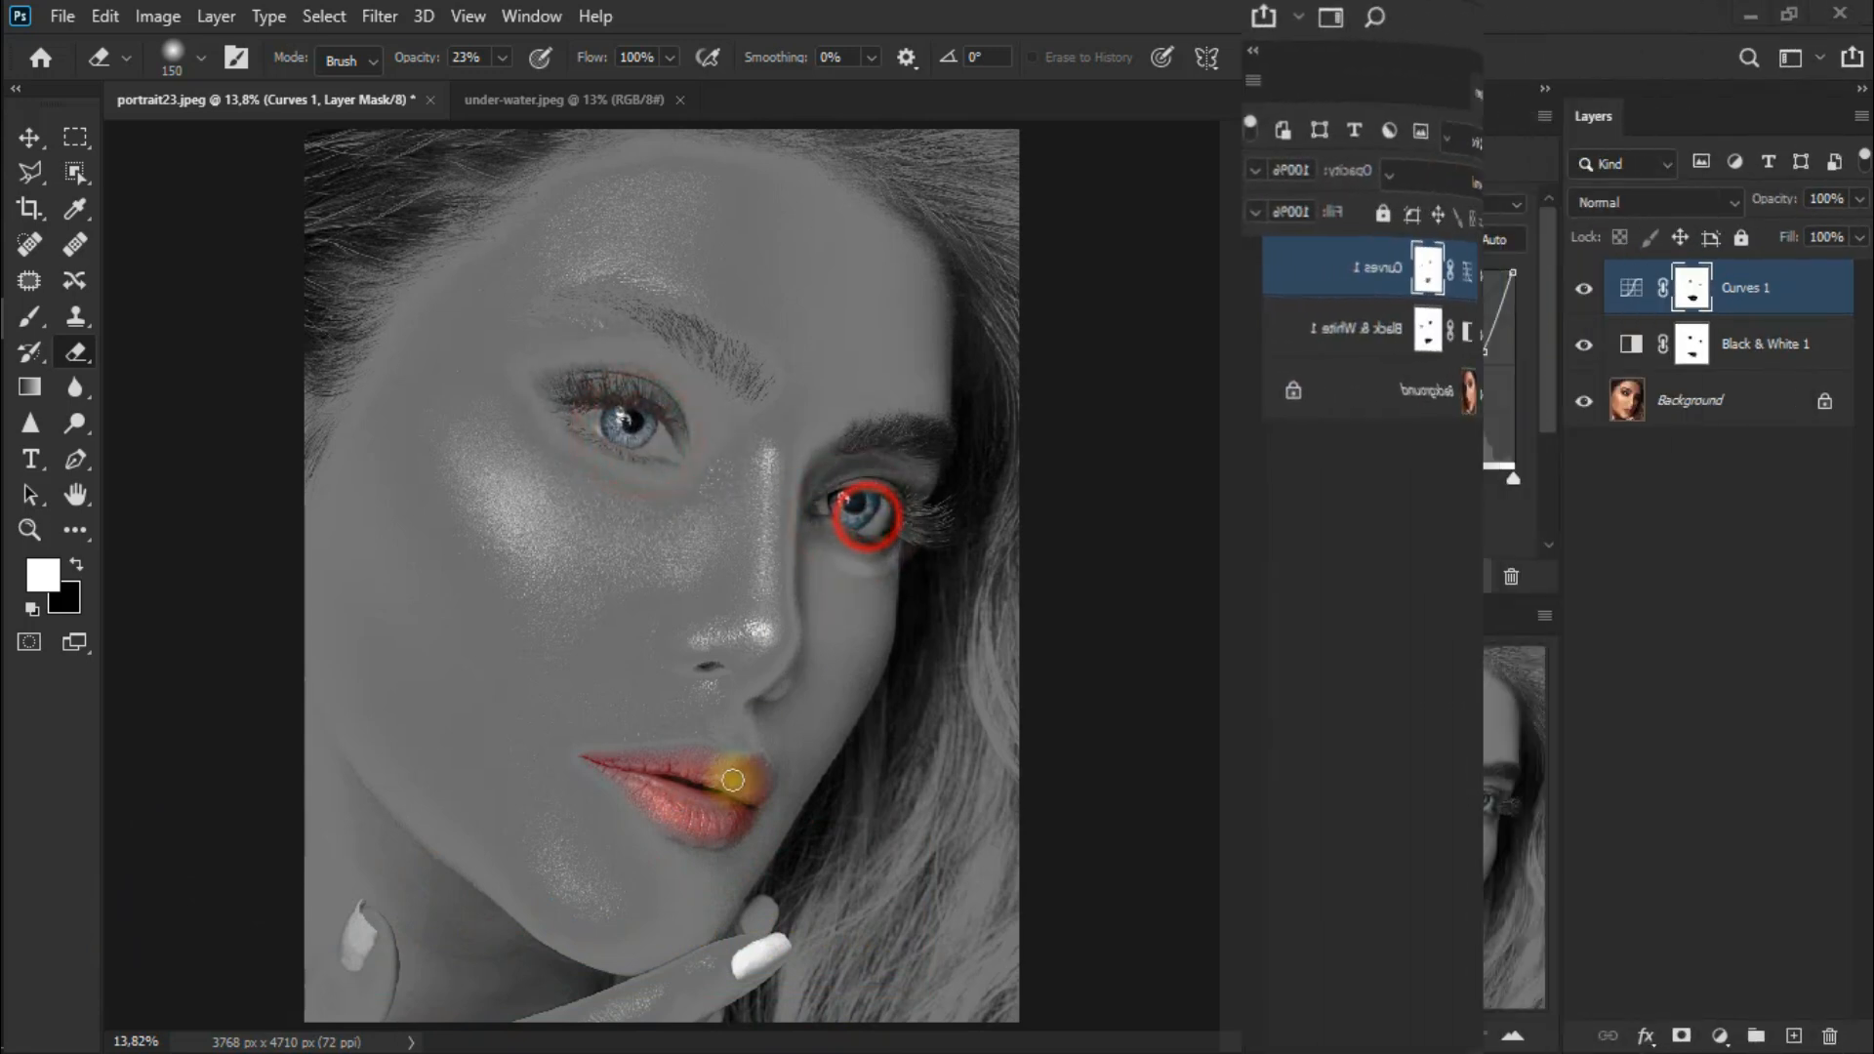
Touch up the lips and the eyes with more Eraser dabs on the Curves mask.
left_click(733, 780)
left_click(679, 772)
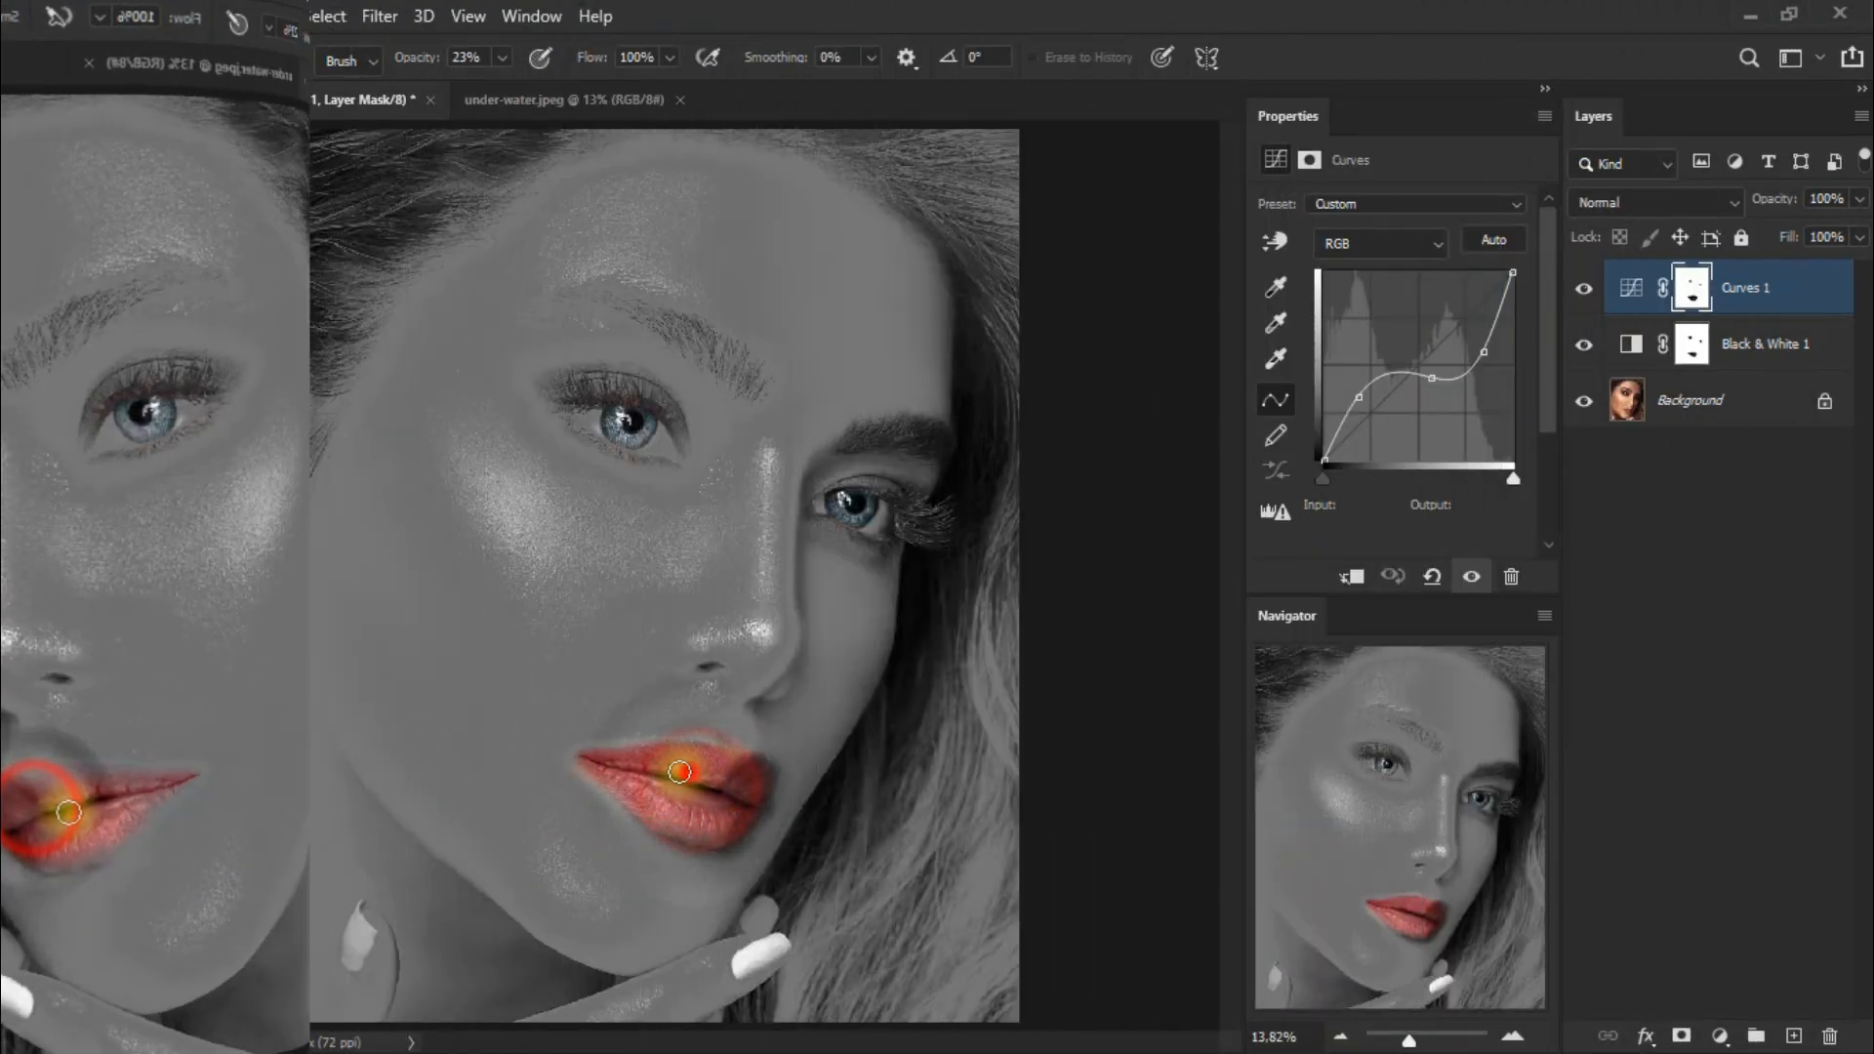
left_click(674, 778)
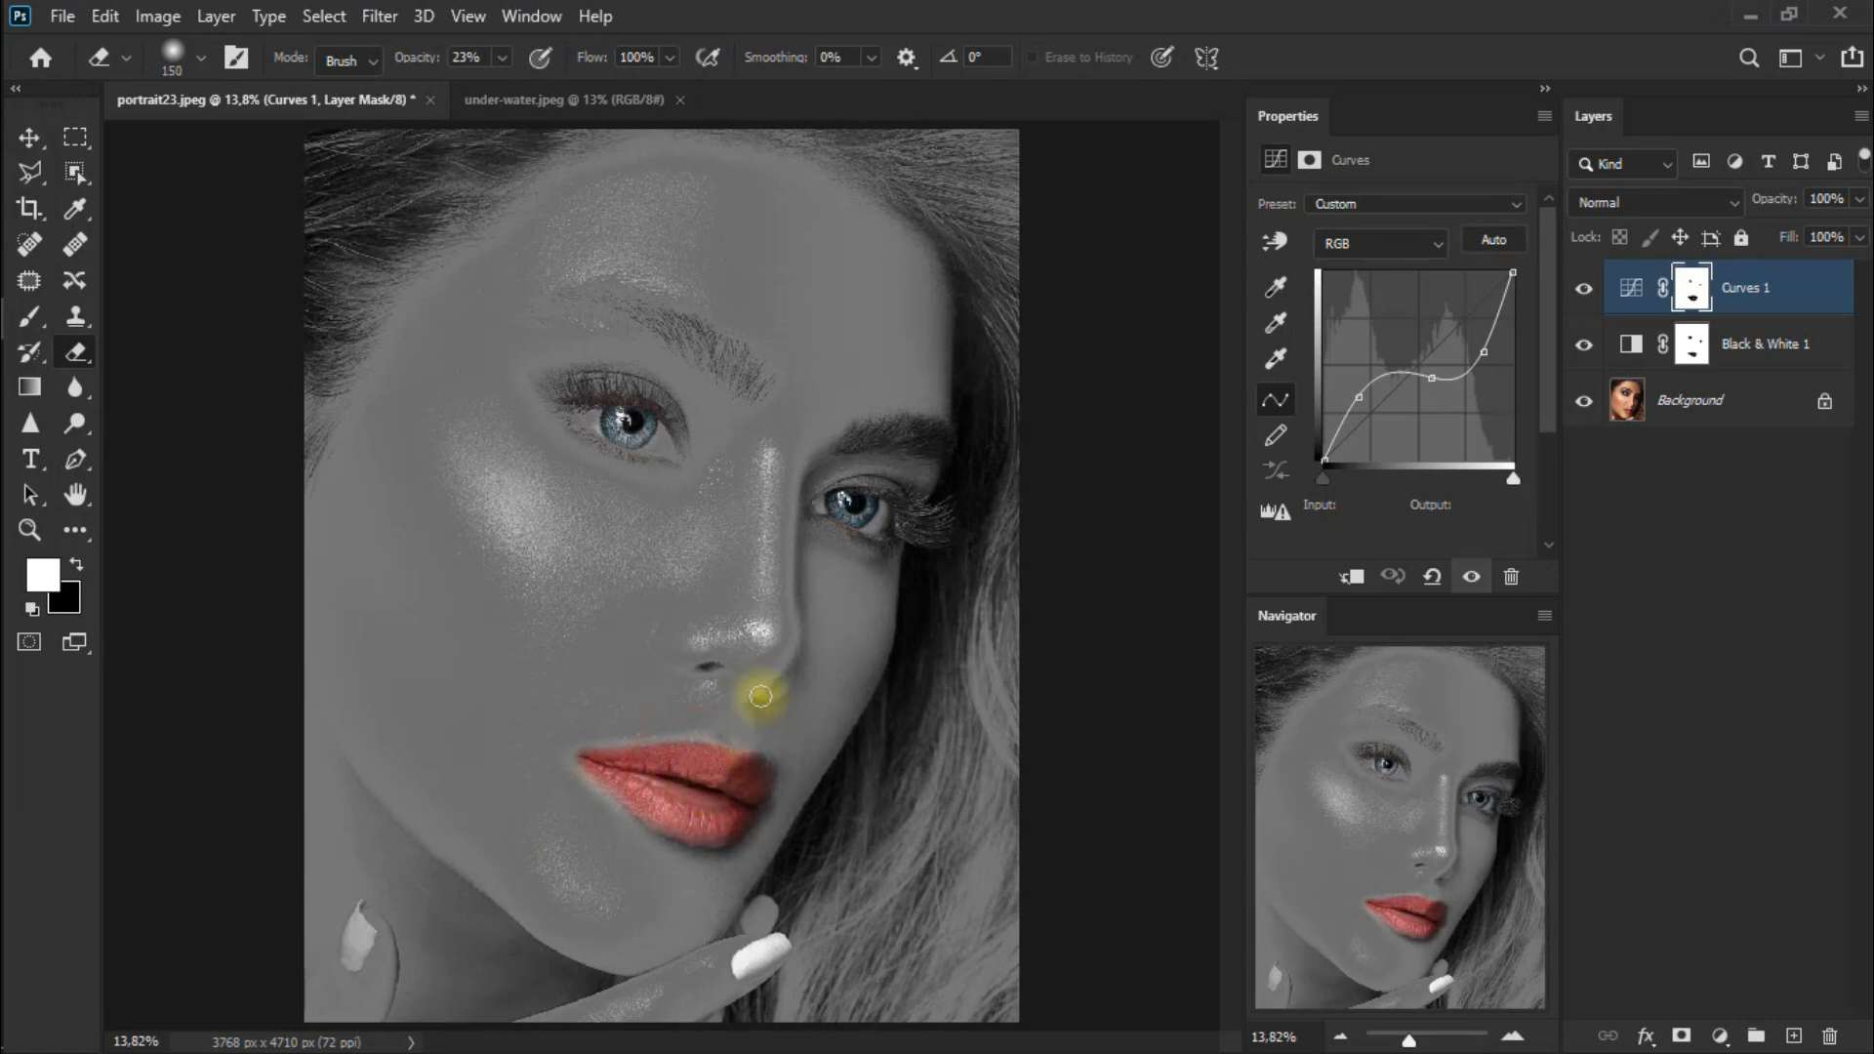
left_click(630, 426)
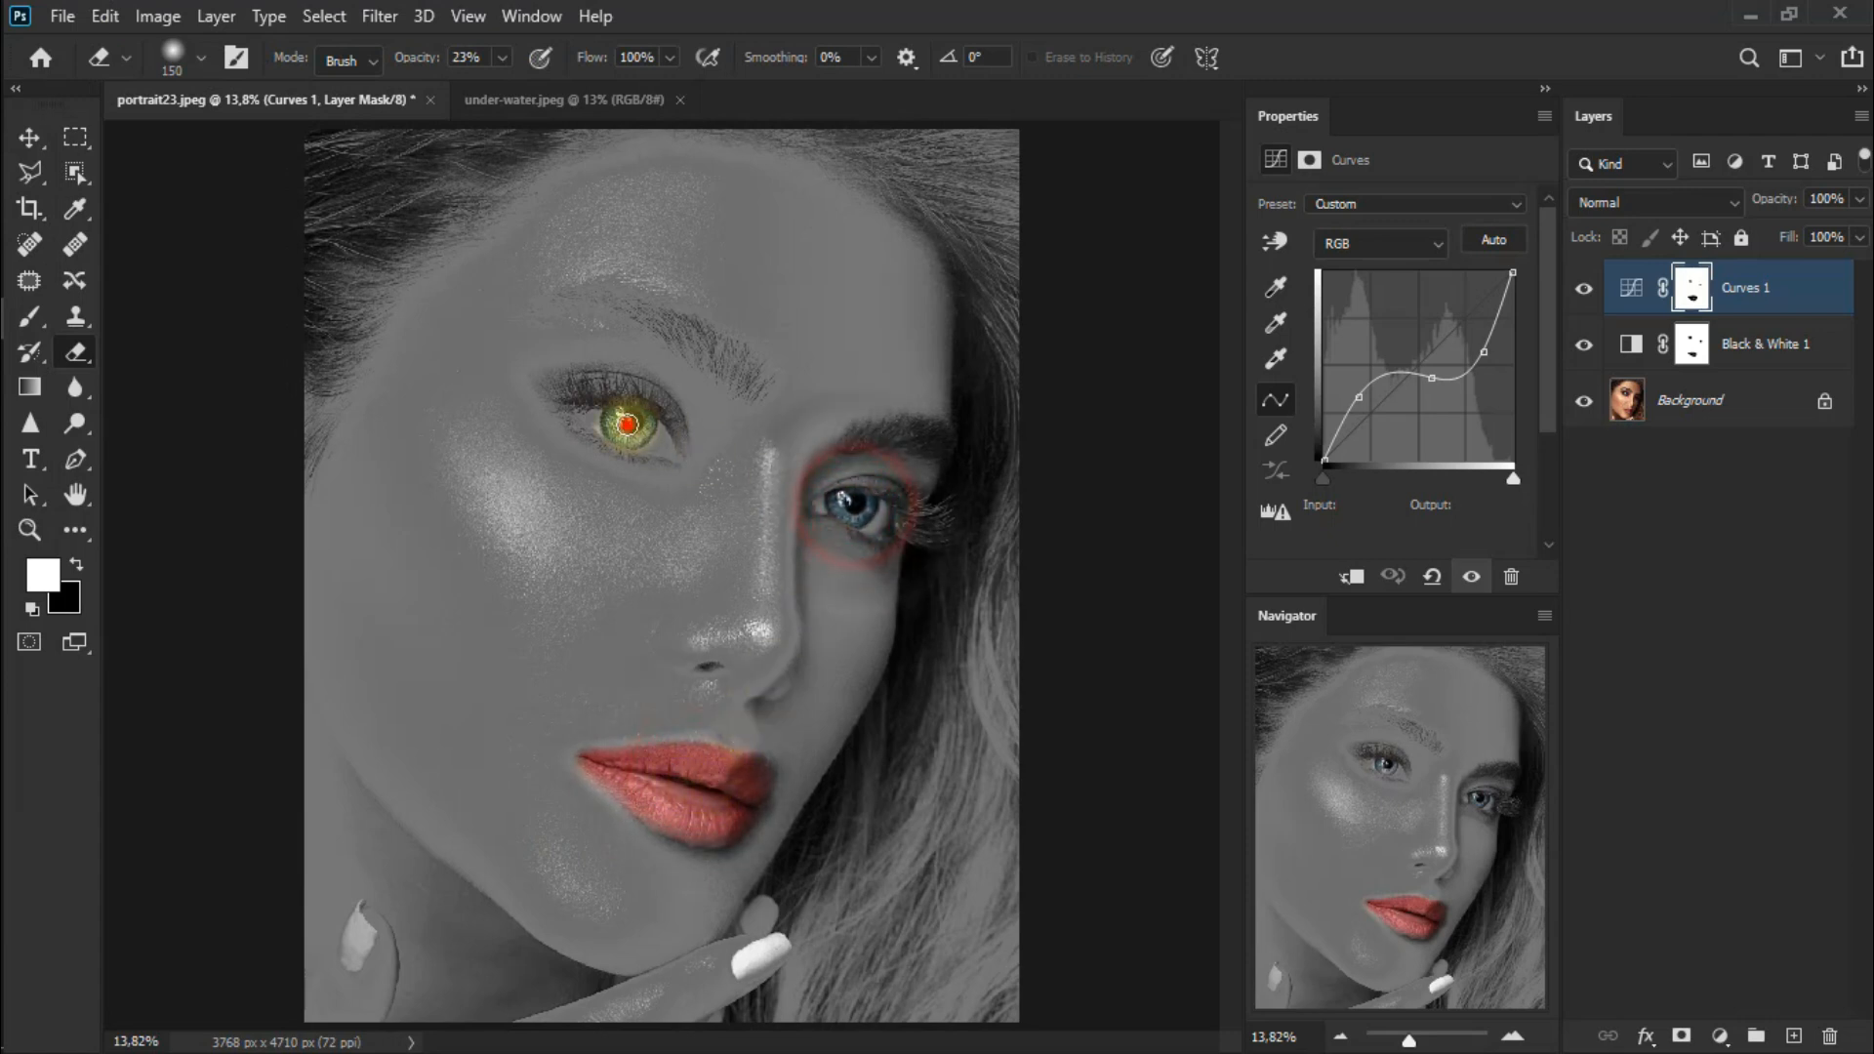
left_click(629, 426)
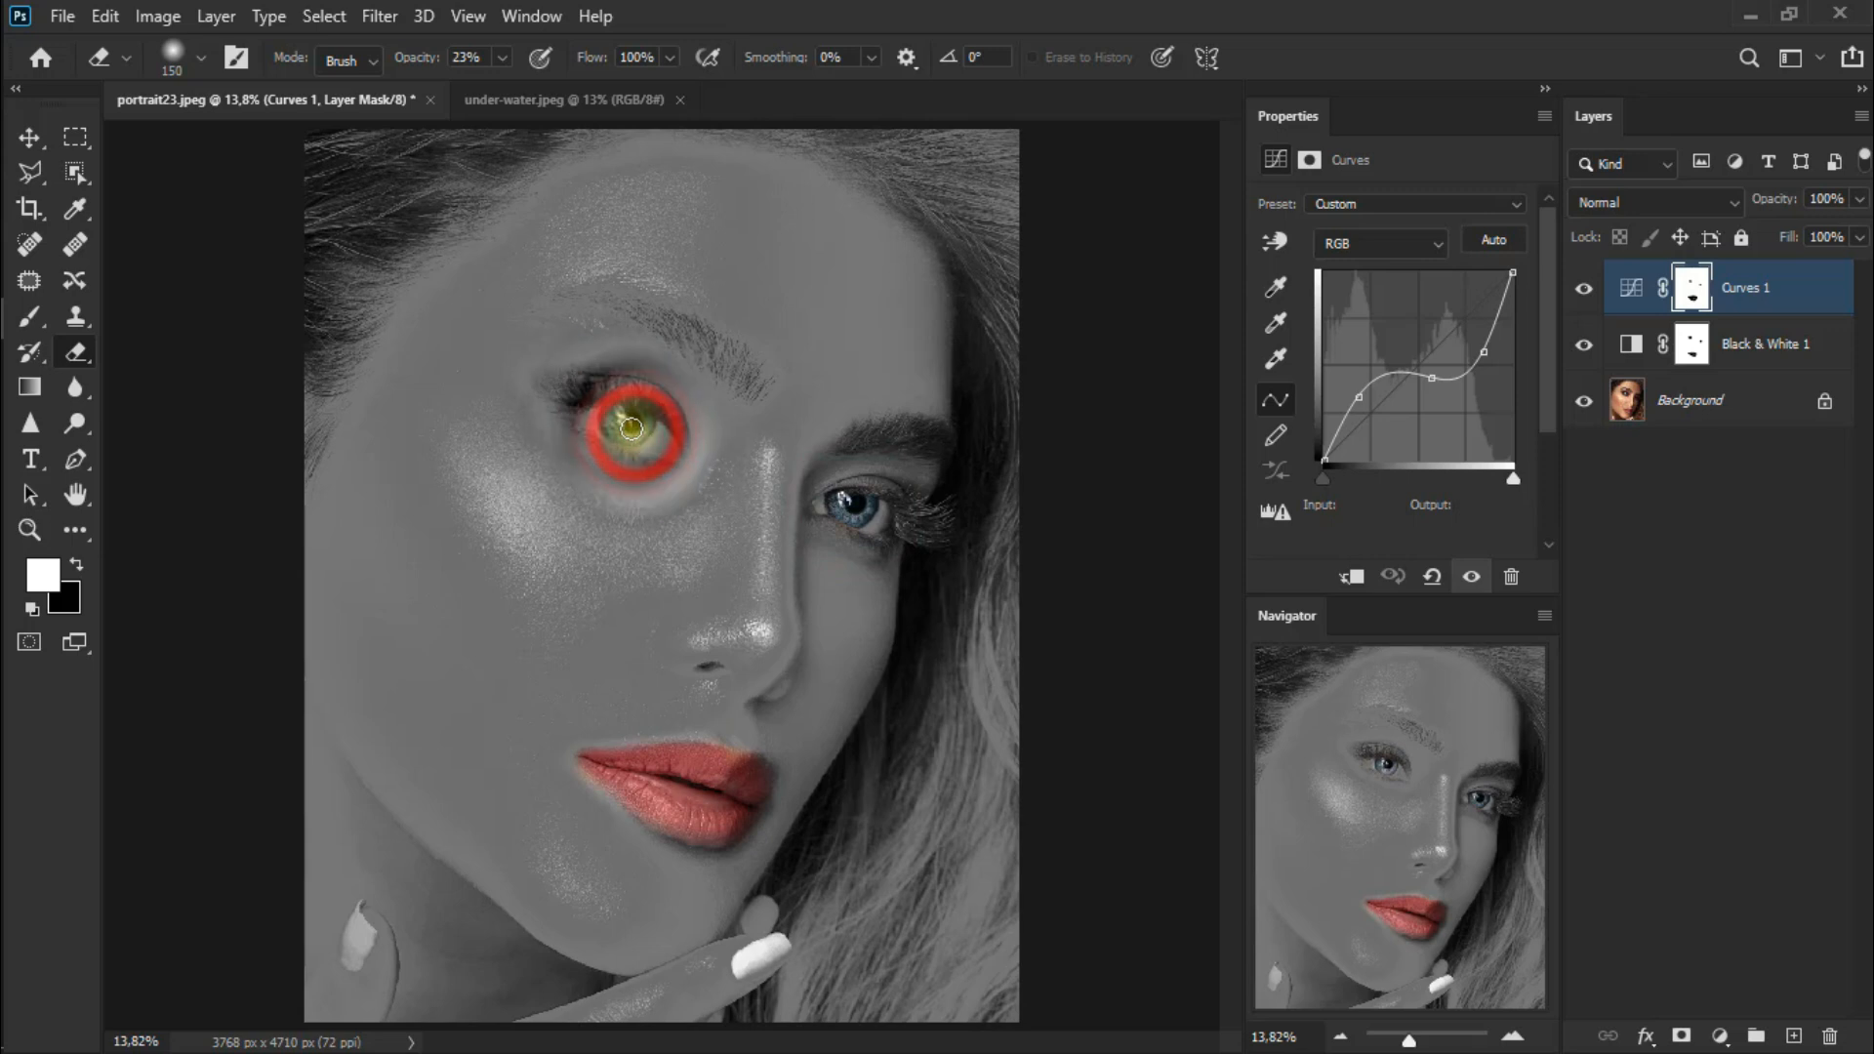
left_click(28, 139)
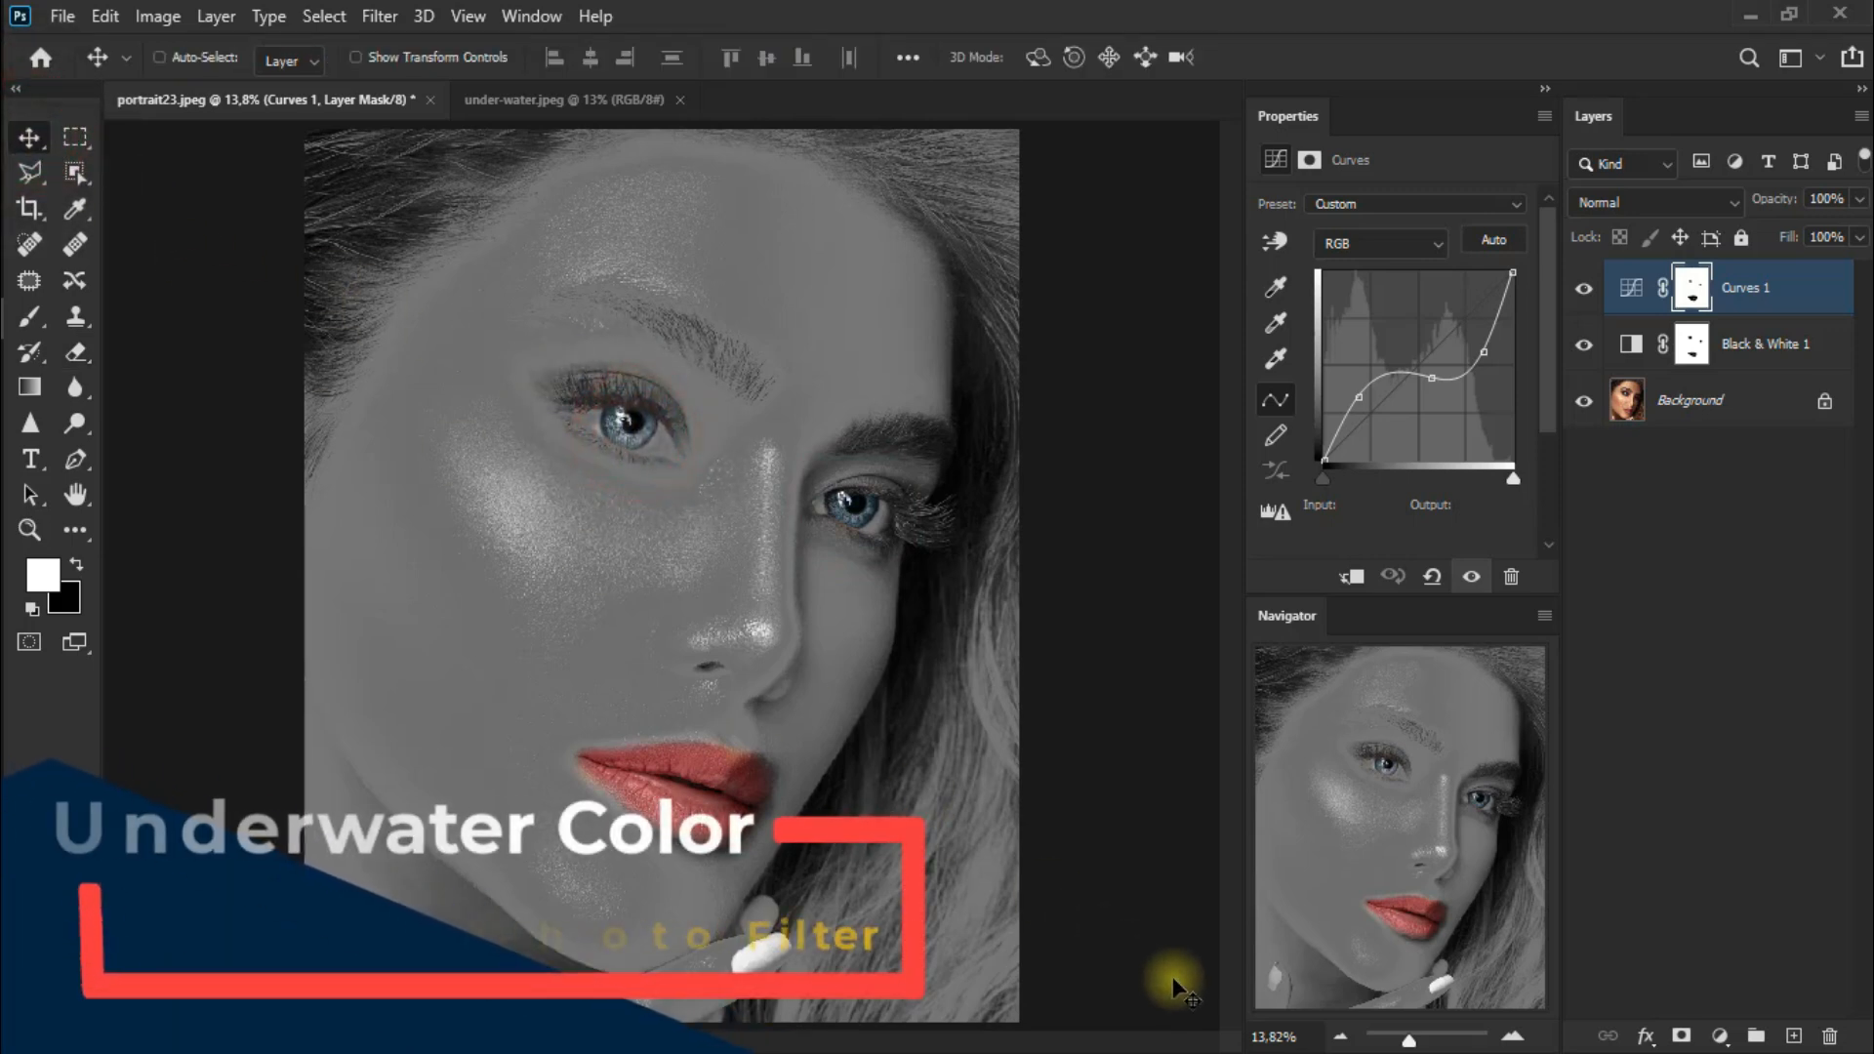
Add a Photo Filter adjustment layer using Cooling Filter (80) with a density of 64%.
left_click(1726, 1038)
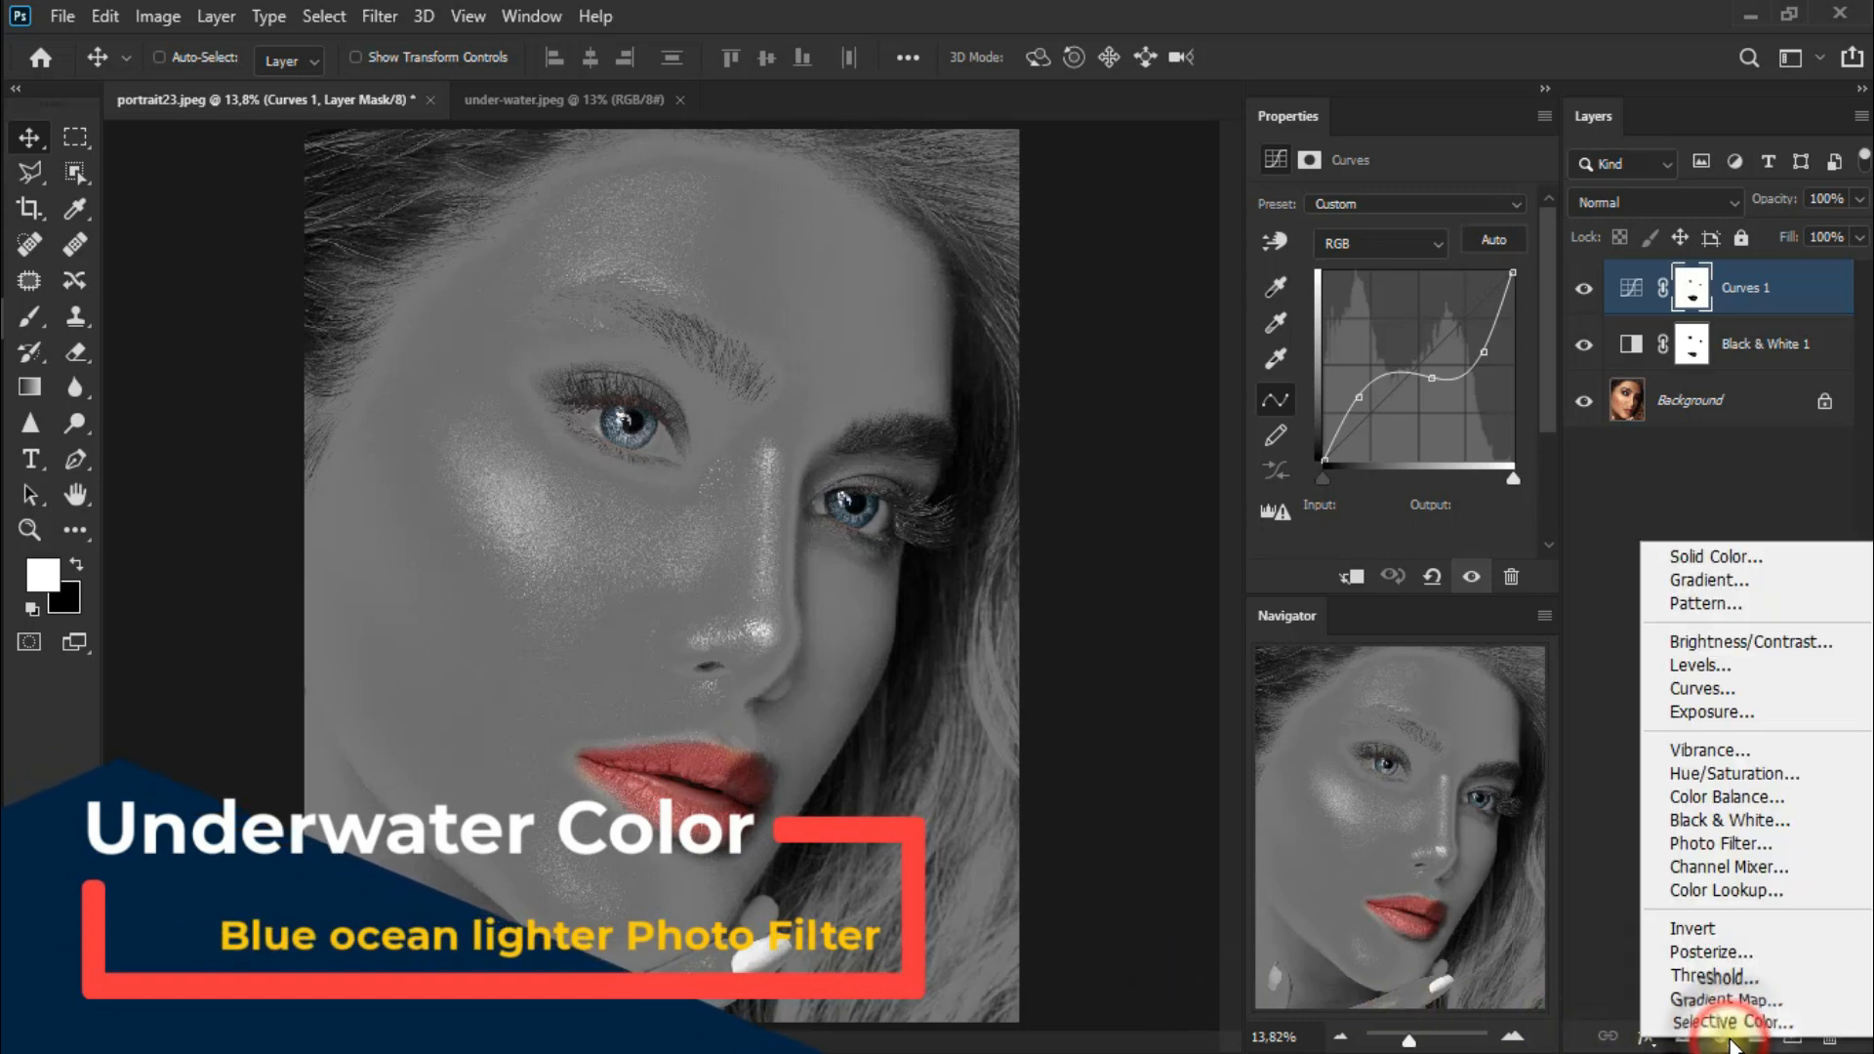
left_click(1757, 842)
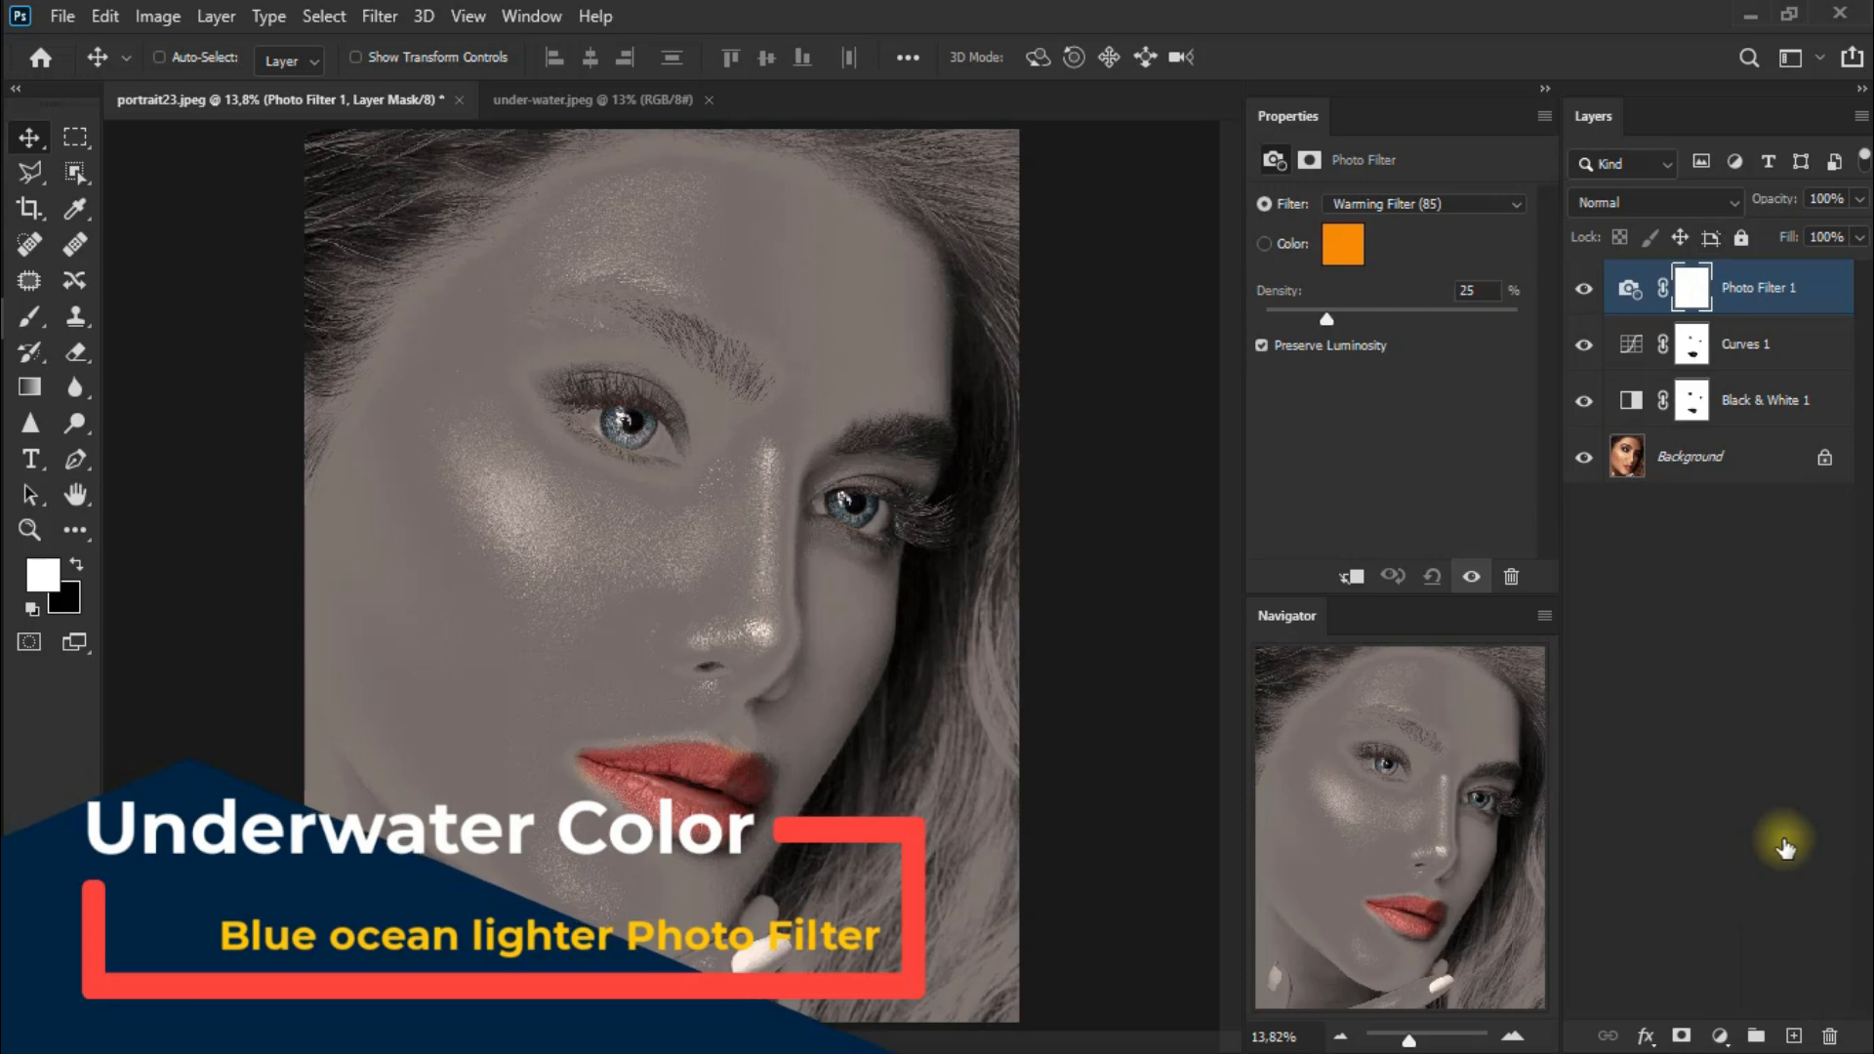
left_click(1443, 200)
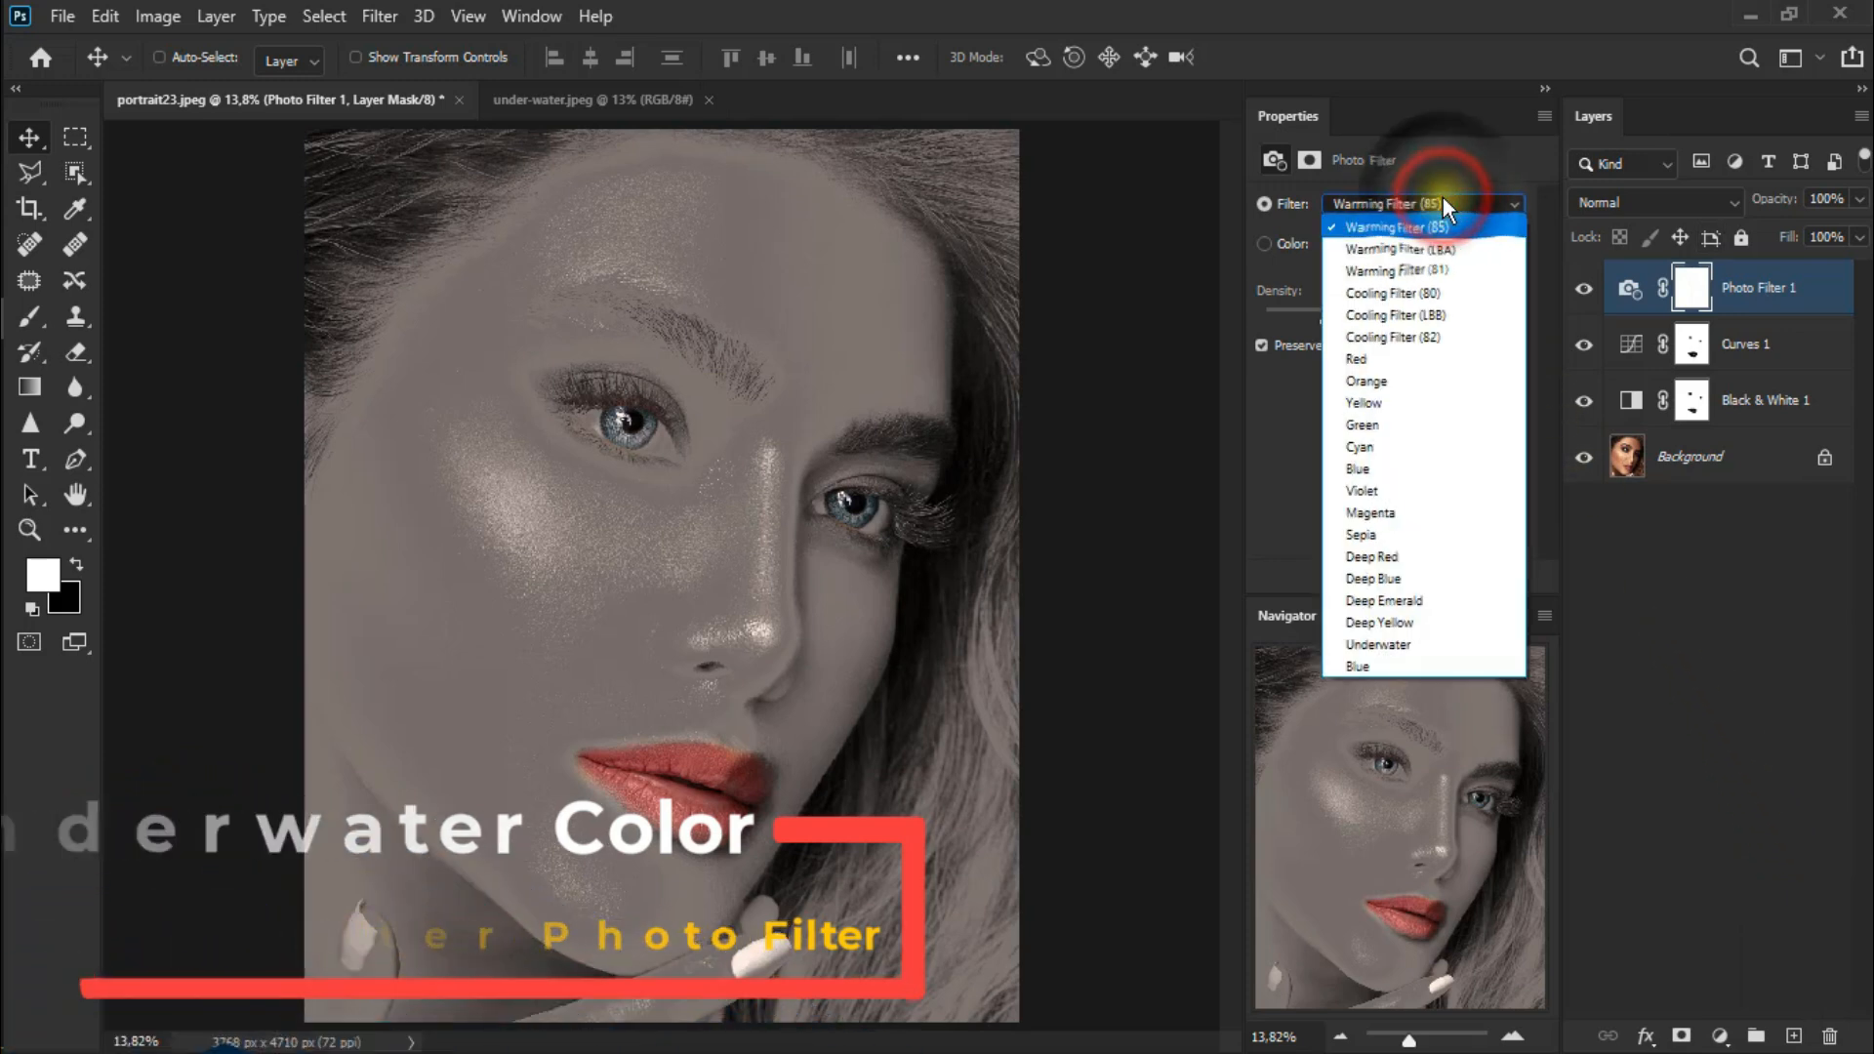
left_click(1460, 291)
left_click_drag(1332, 324, 1395, 332)
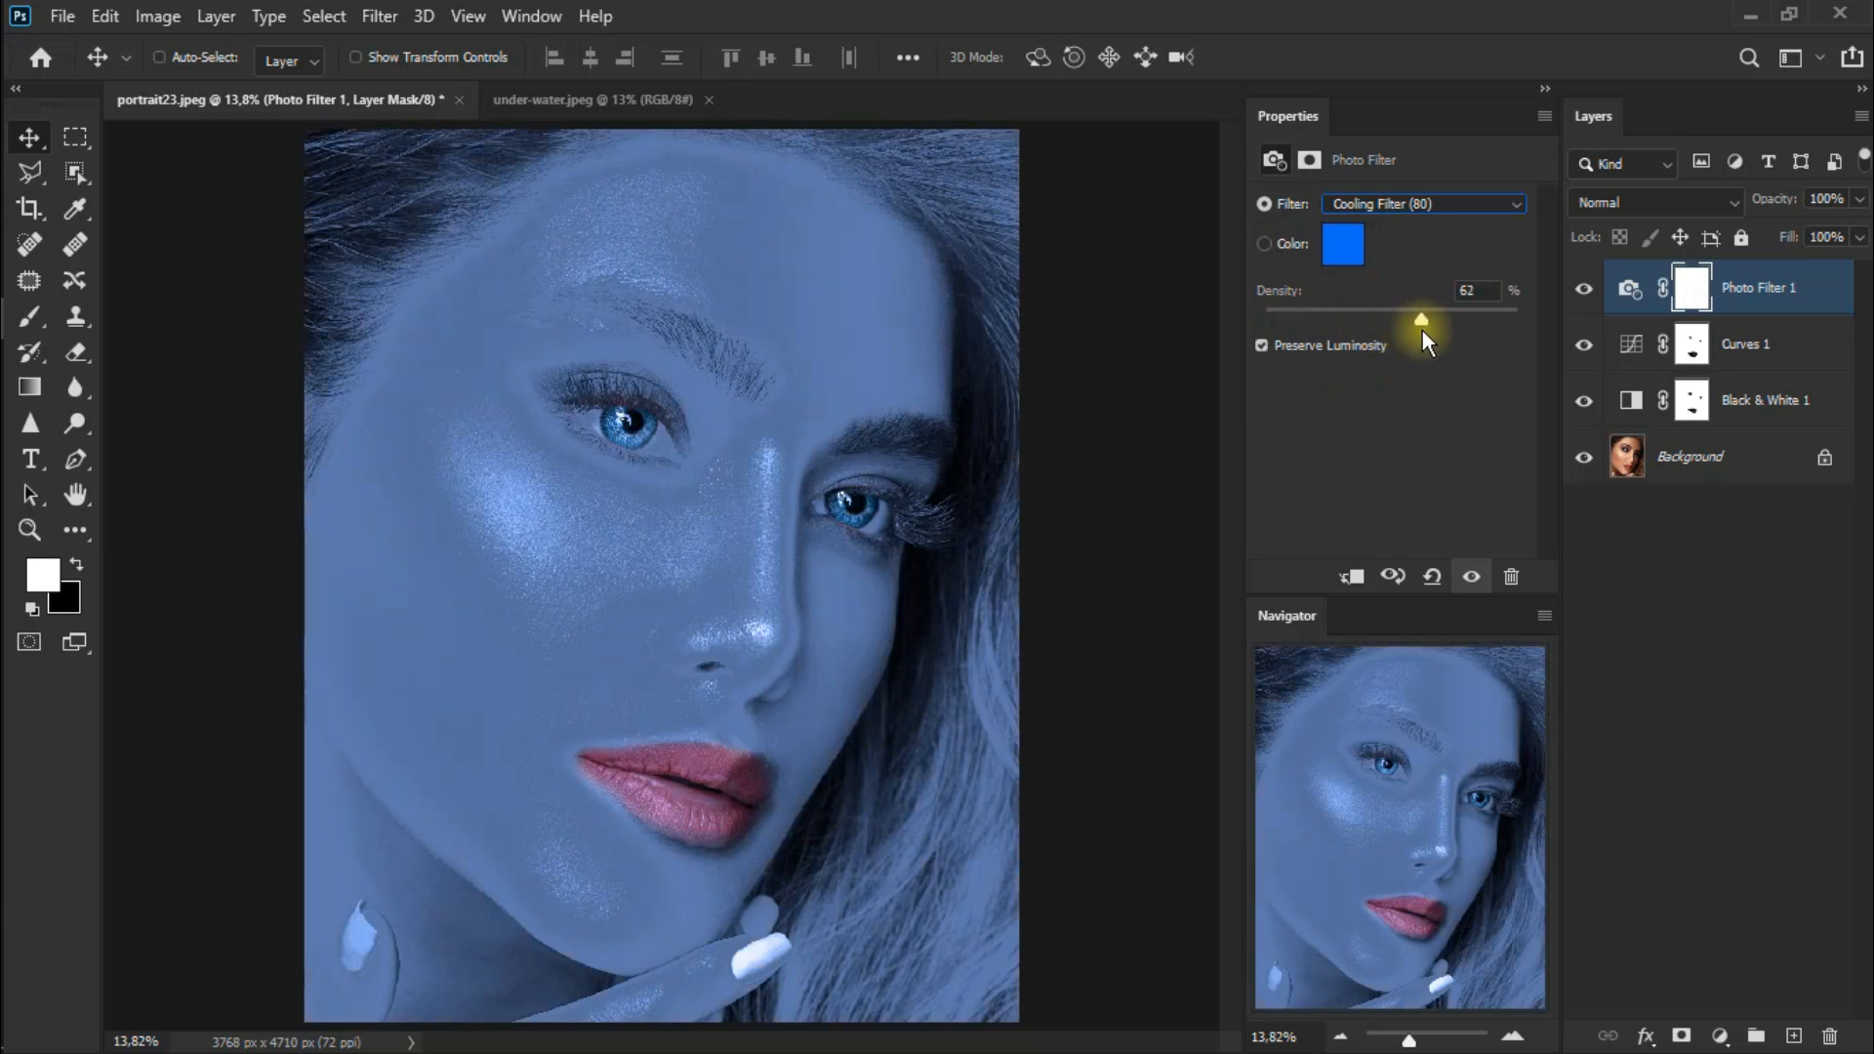
left_click_drag(1426, 332, 1430, 332)
Compare the portrait with and without the Photo Filter by toggling that layer's visibility.
left_click(1585, 293)
left_click(1586, 291)
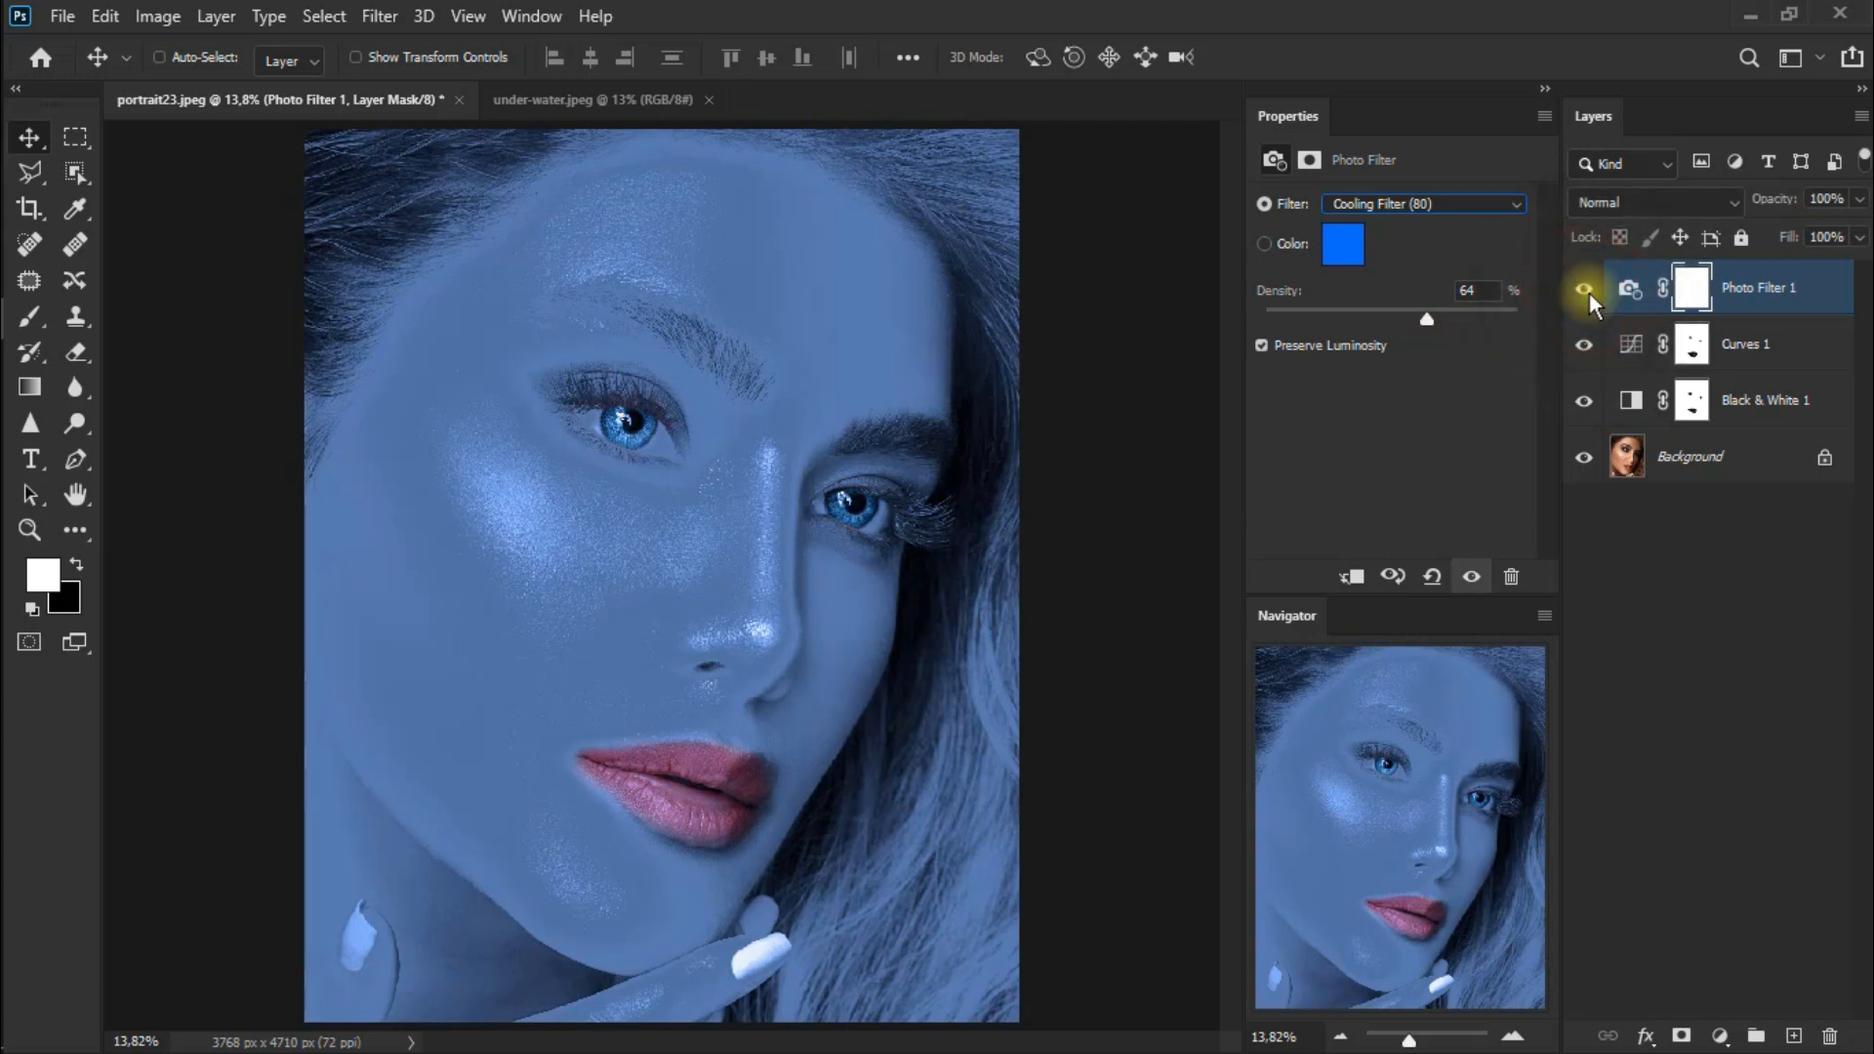
left_click(1586, 293)
left_click(1586, 295)
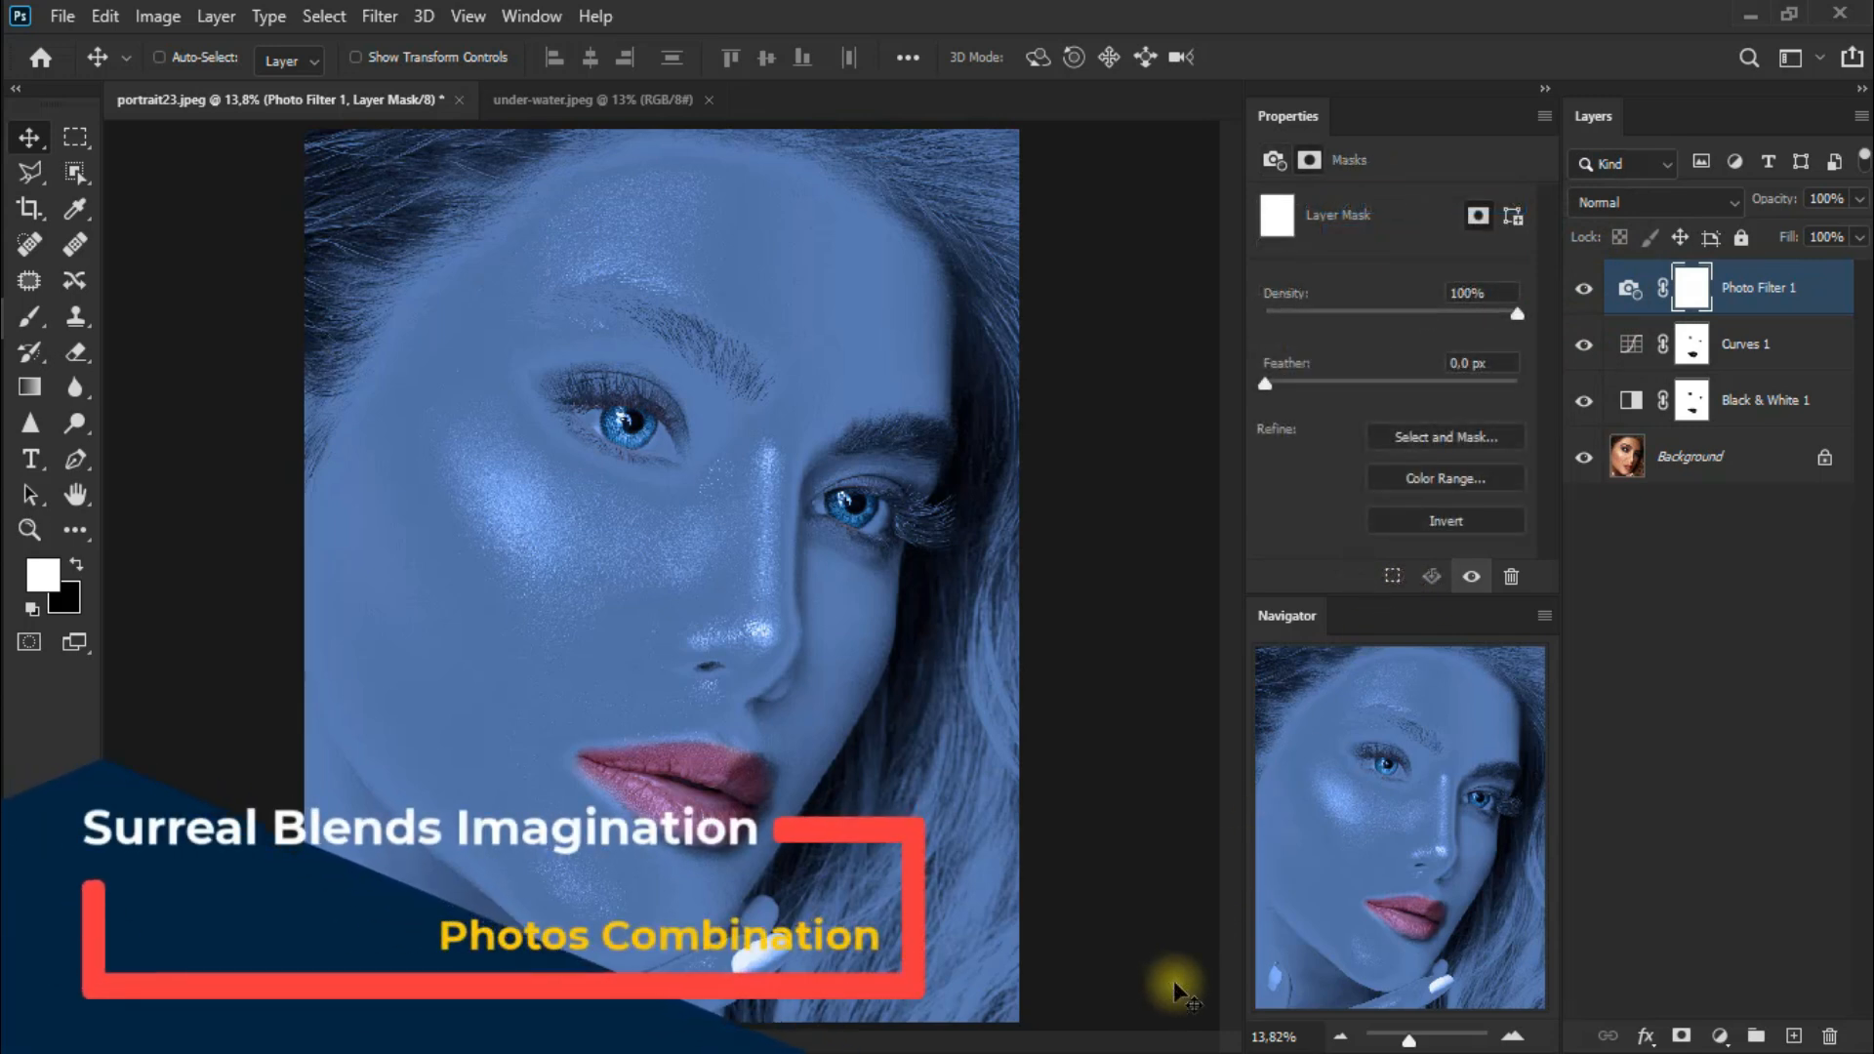
Copy the image from under-water.jpeg into the portrait document as the top layer, and close under-water.jpeg.
left_click(599, 100)
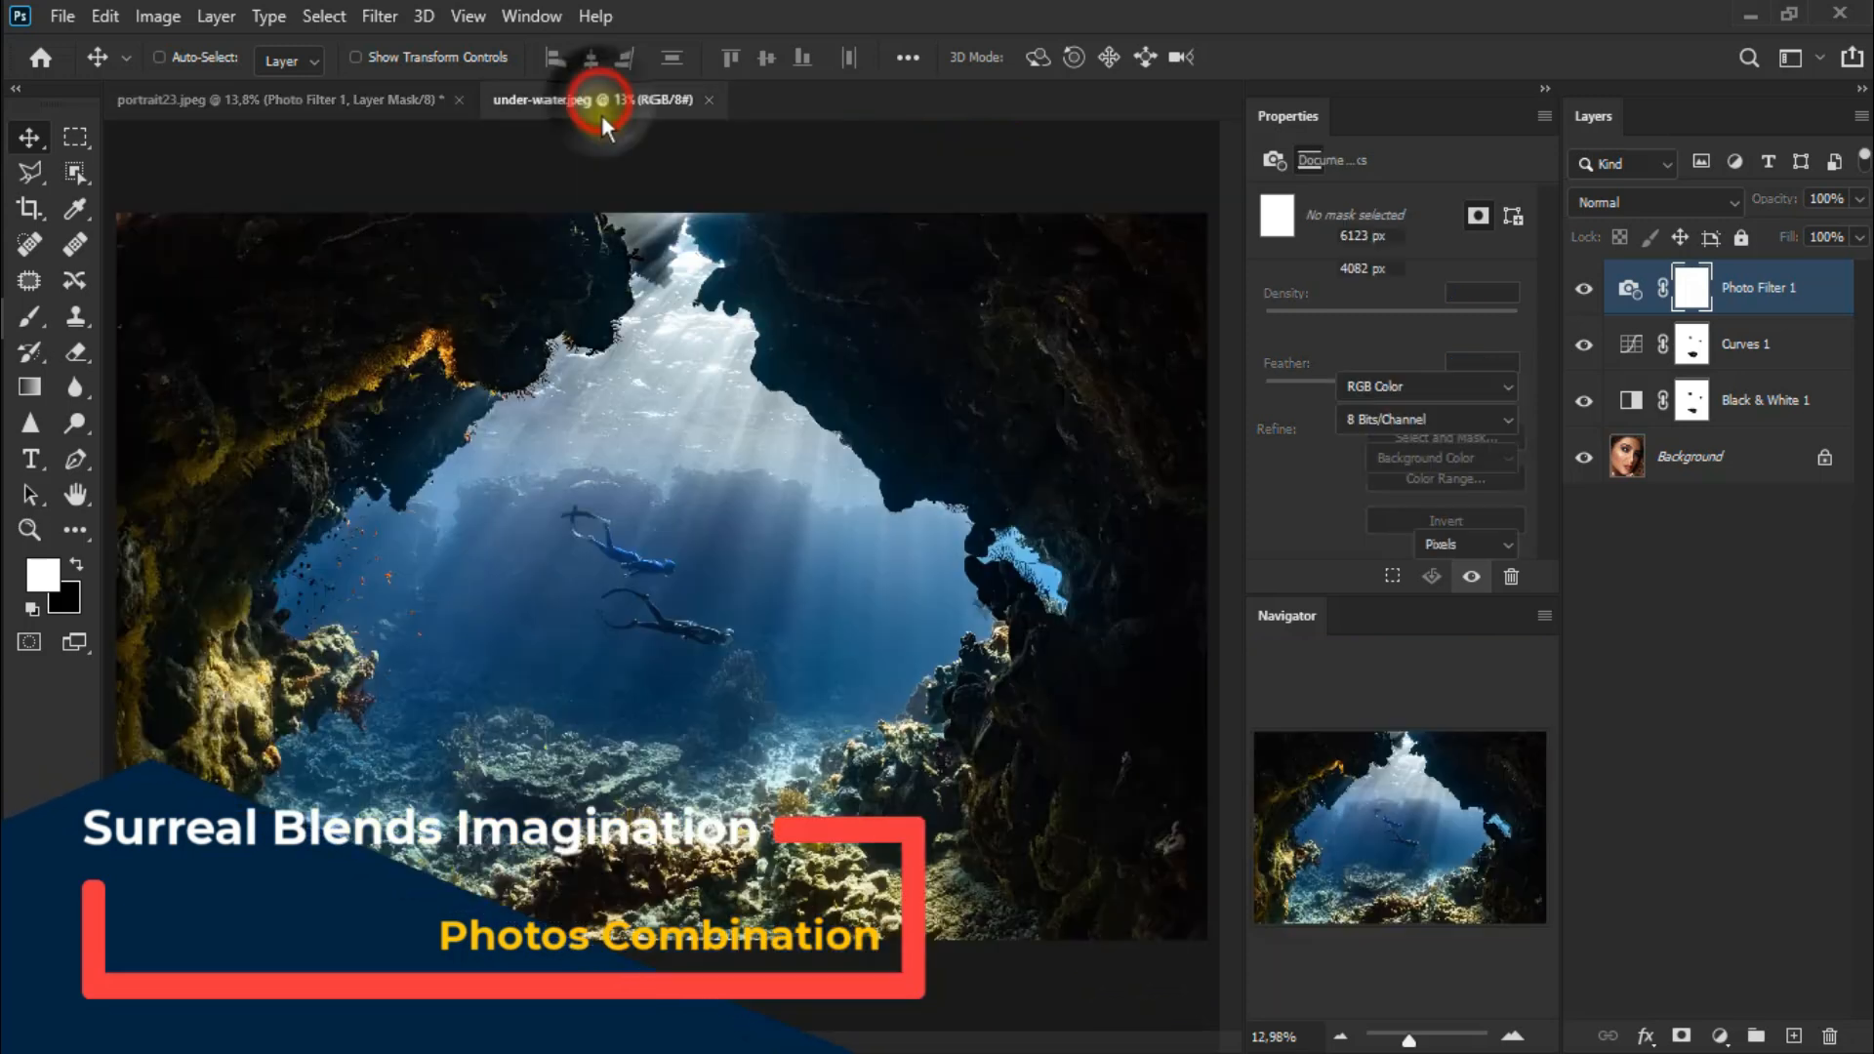
left_click_drag(656, 569, 586, 587)
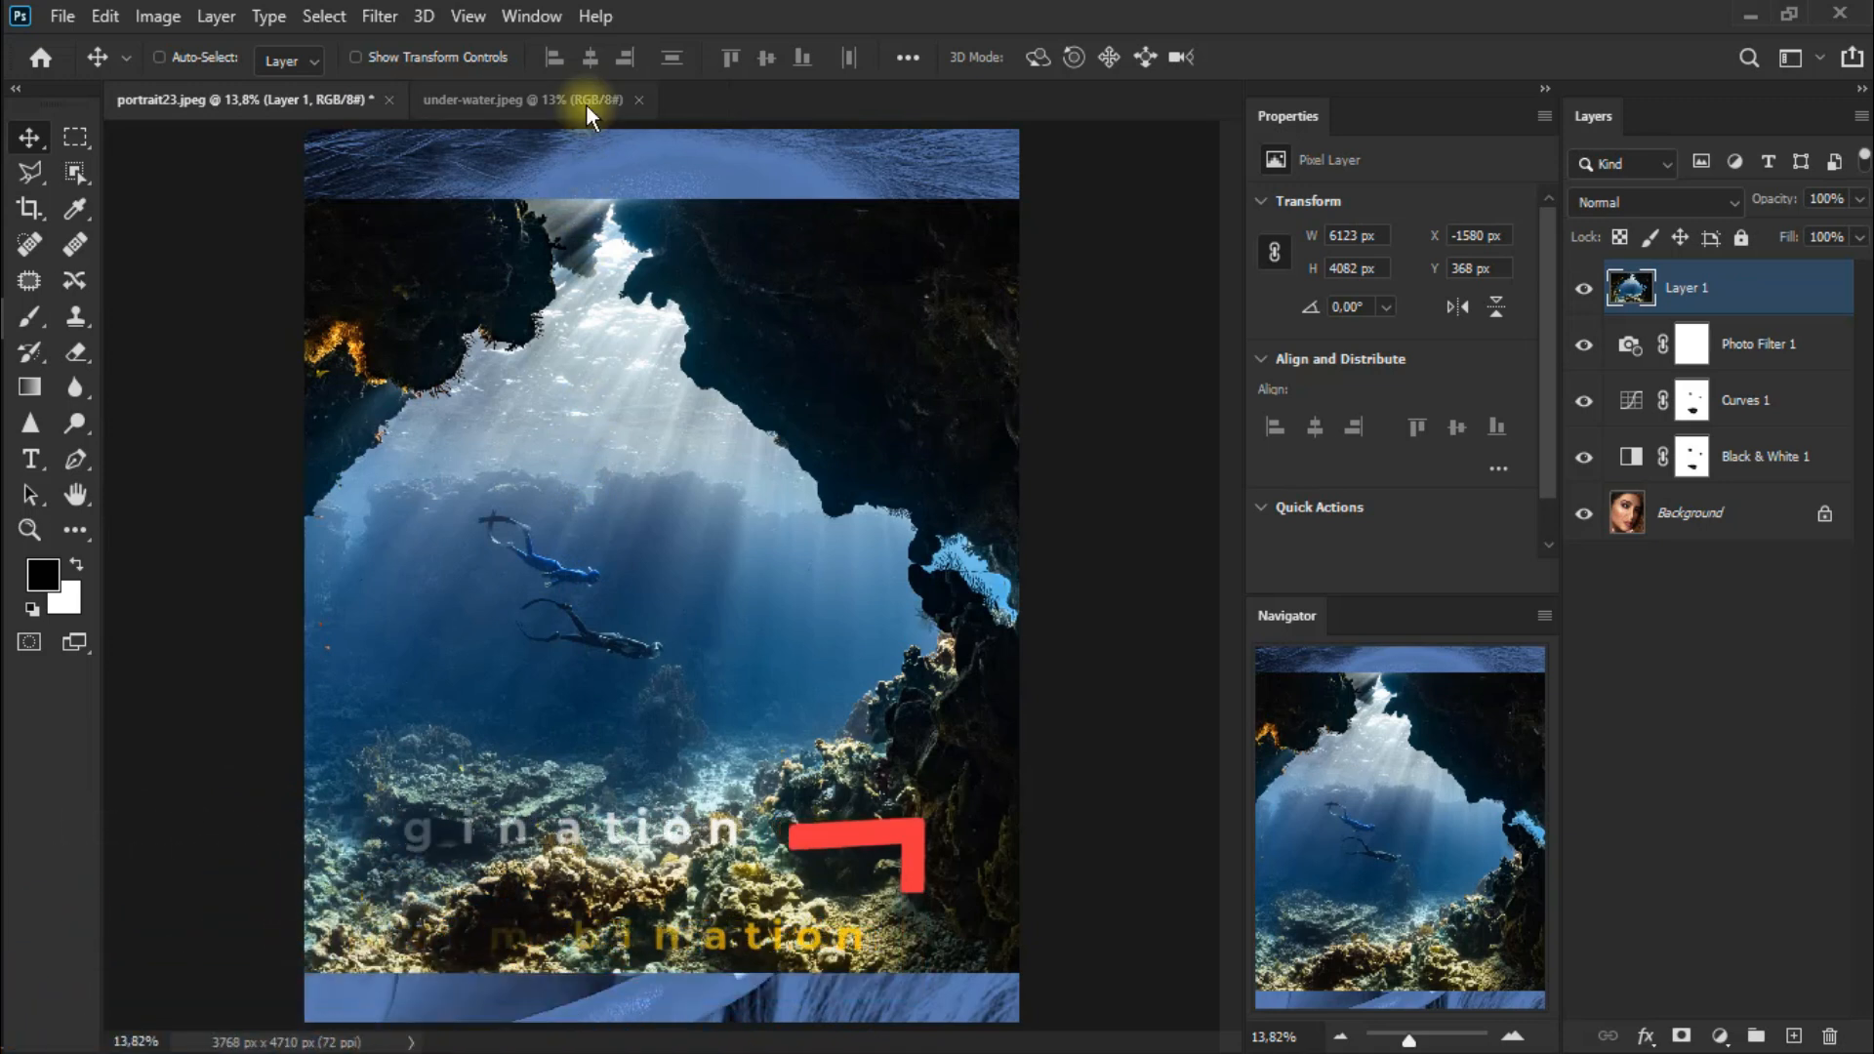
left_click(585, 101)
left_click(642, 102)
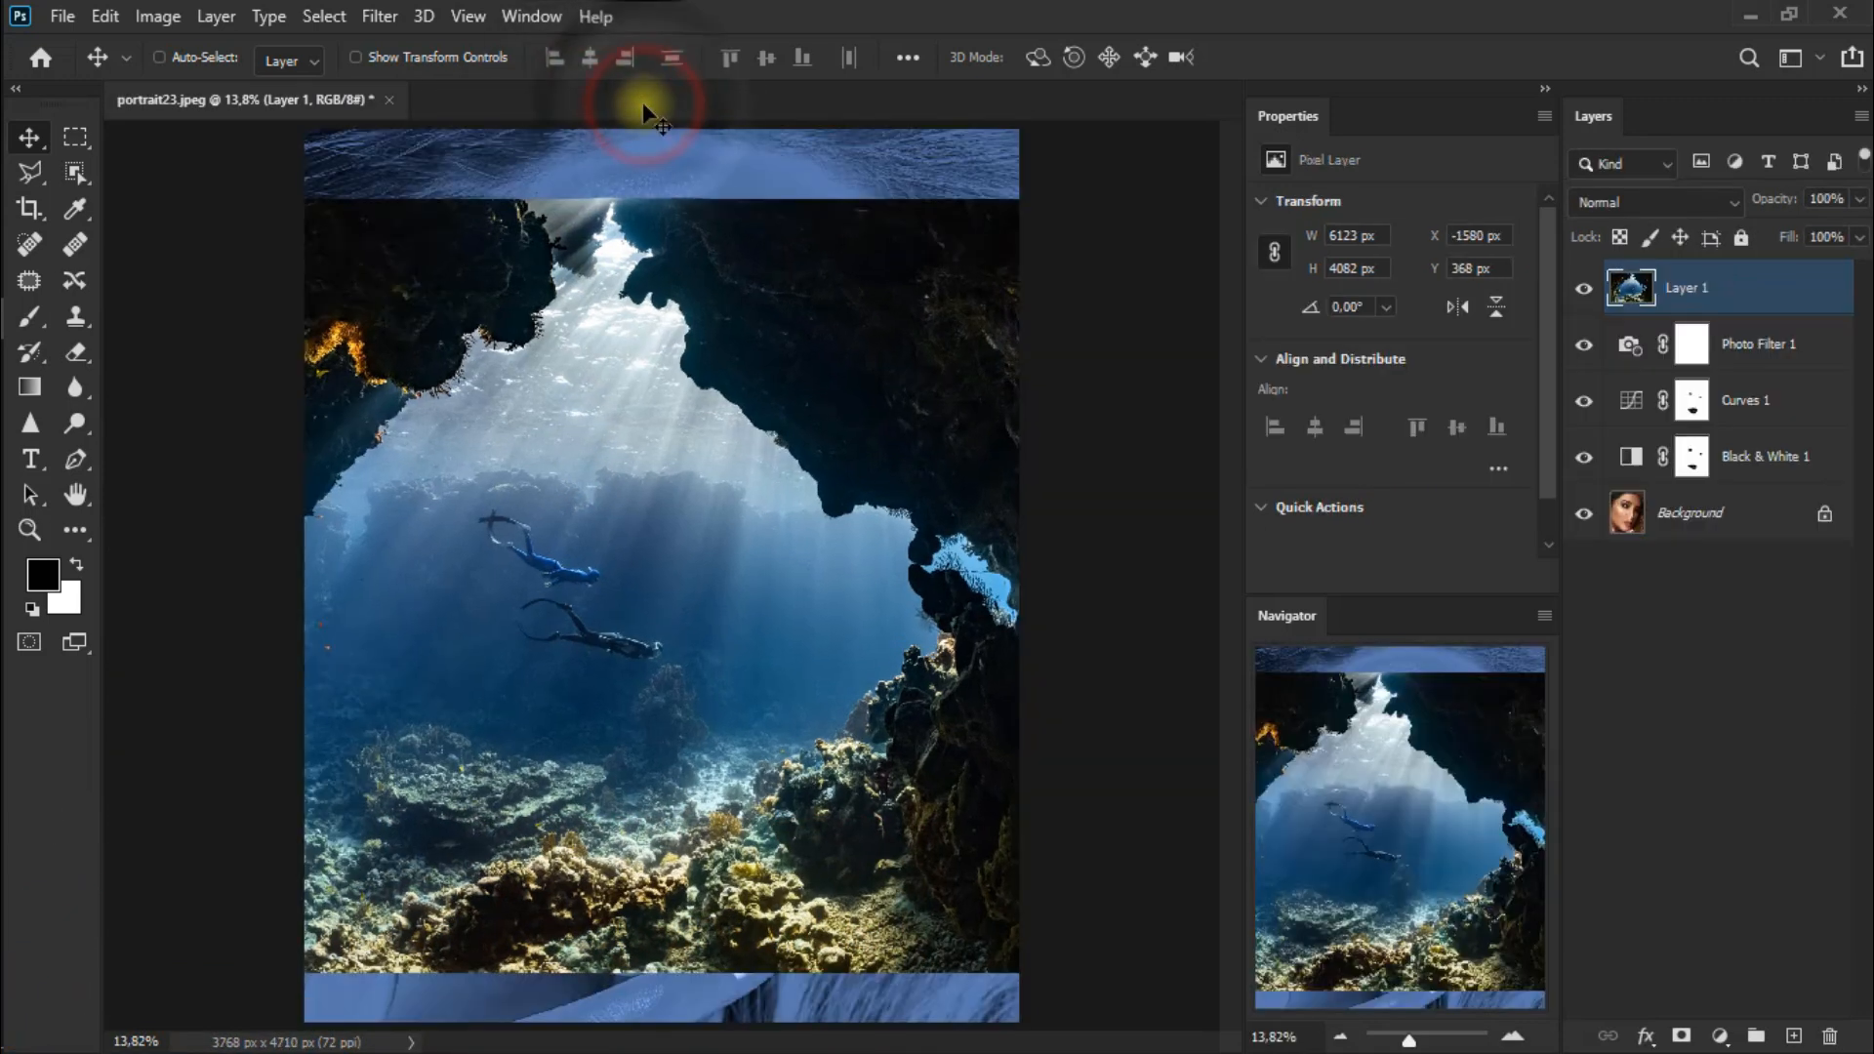
Set the underwater layer's blend mode to Darken.
left_click(1594, 207)
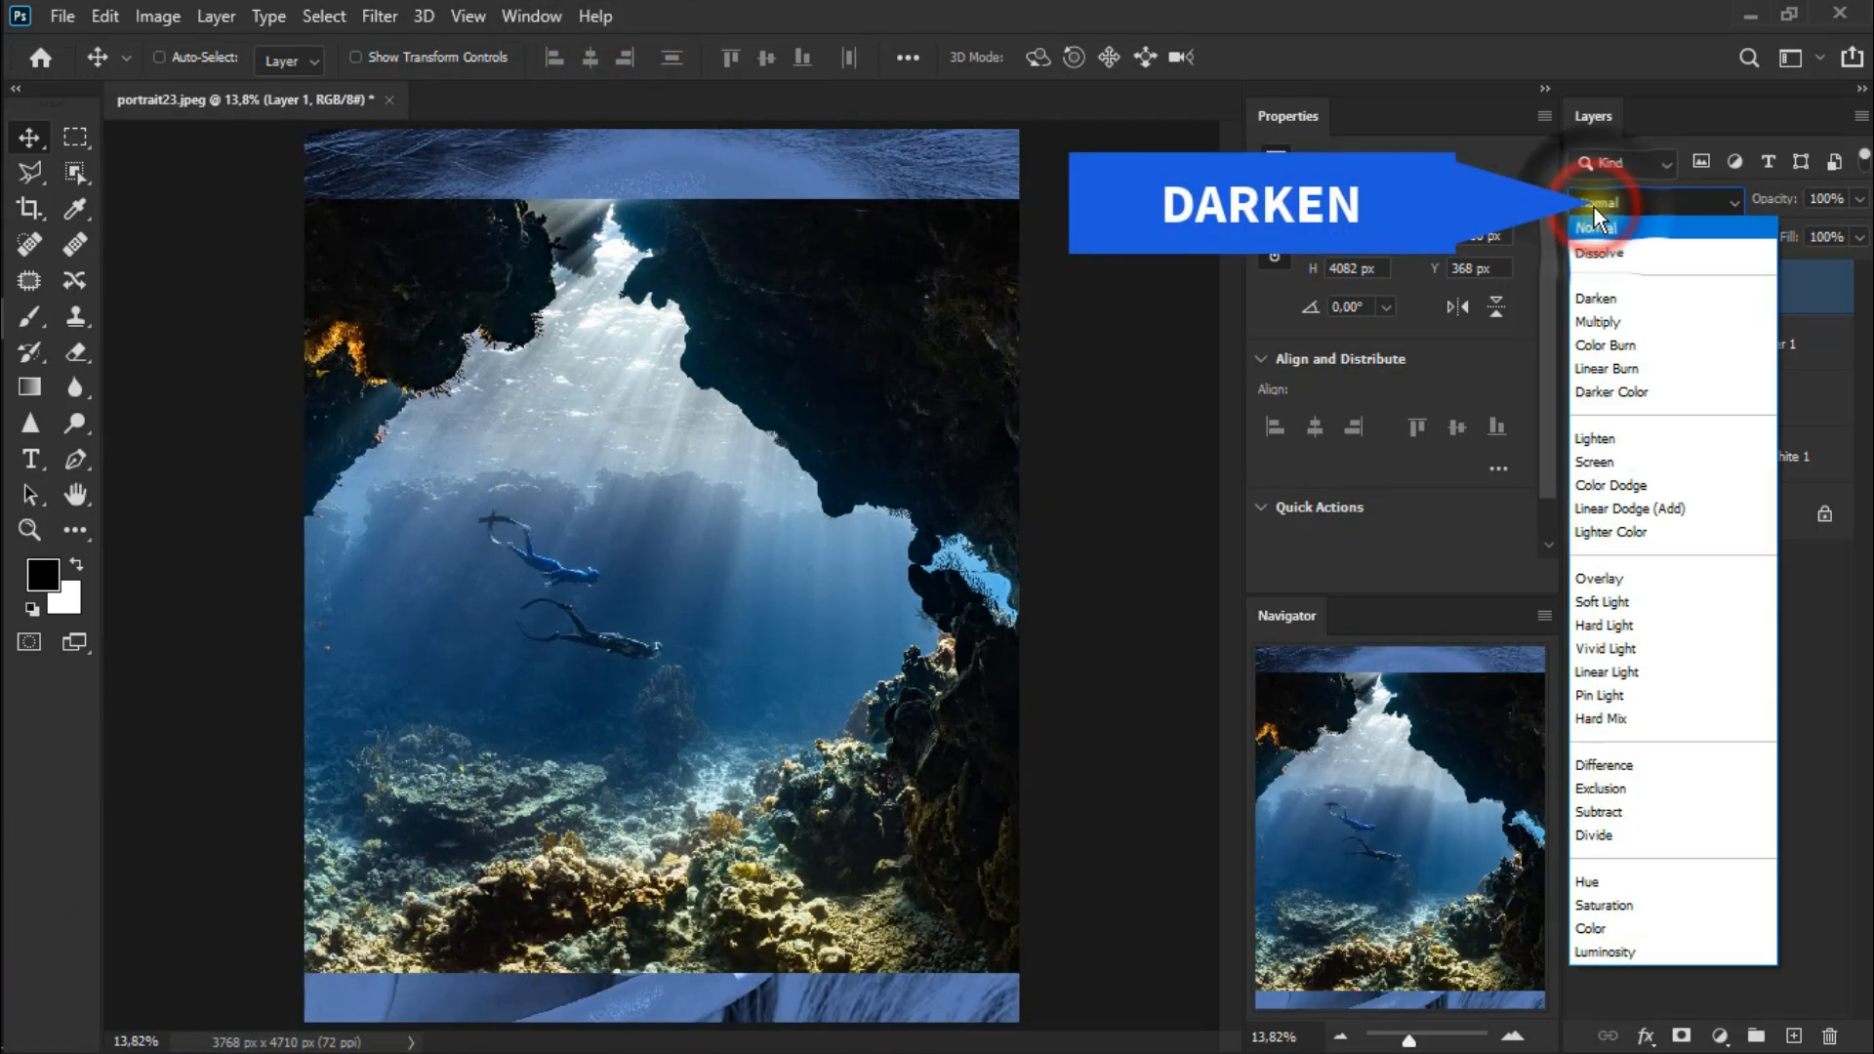
left_click(1617, 297)
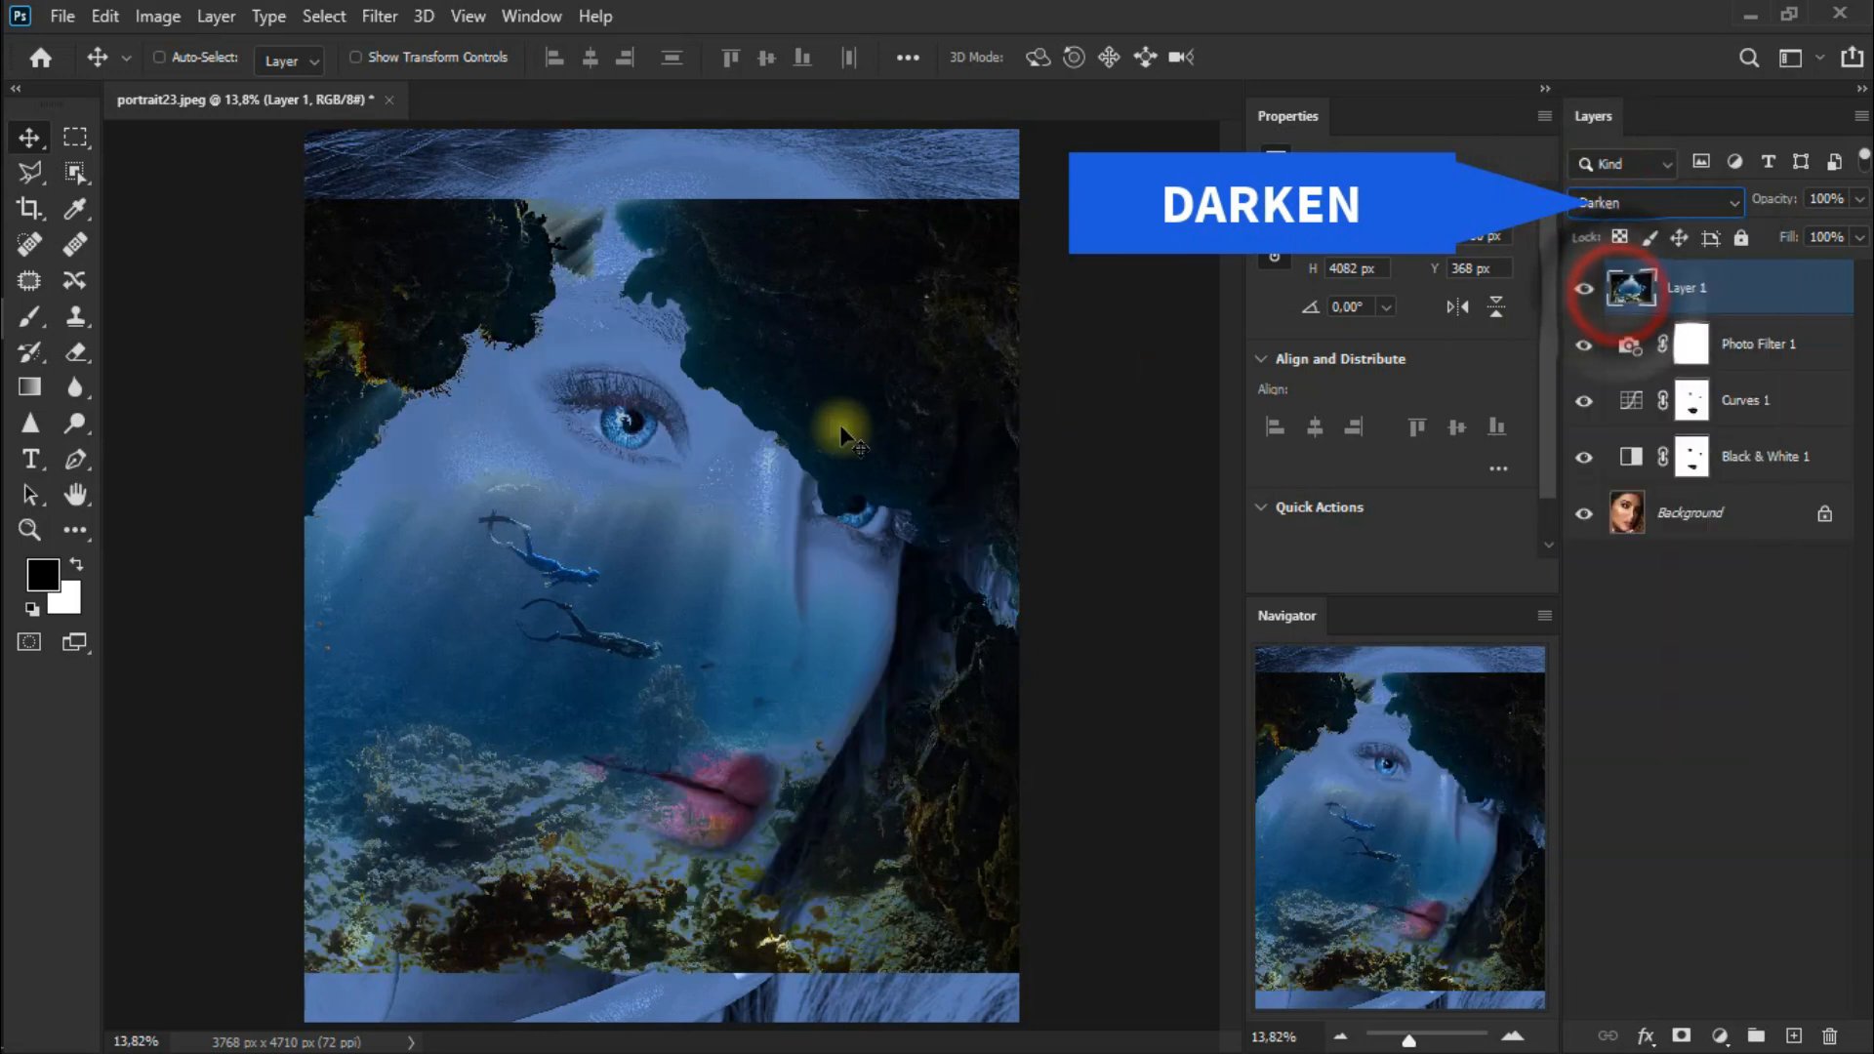
Move the underwater layer up to the canvas's upper edge, scale it proportionally to about 110%, and shift it slightly left.
key("ctrl+minus")
key("ctrl+minus")
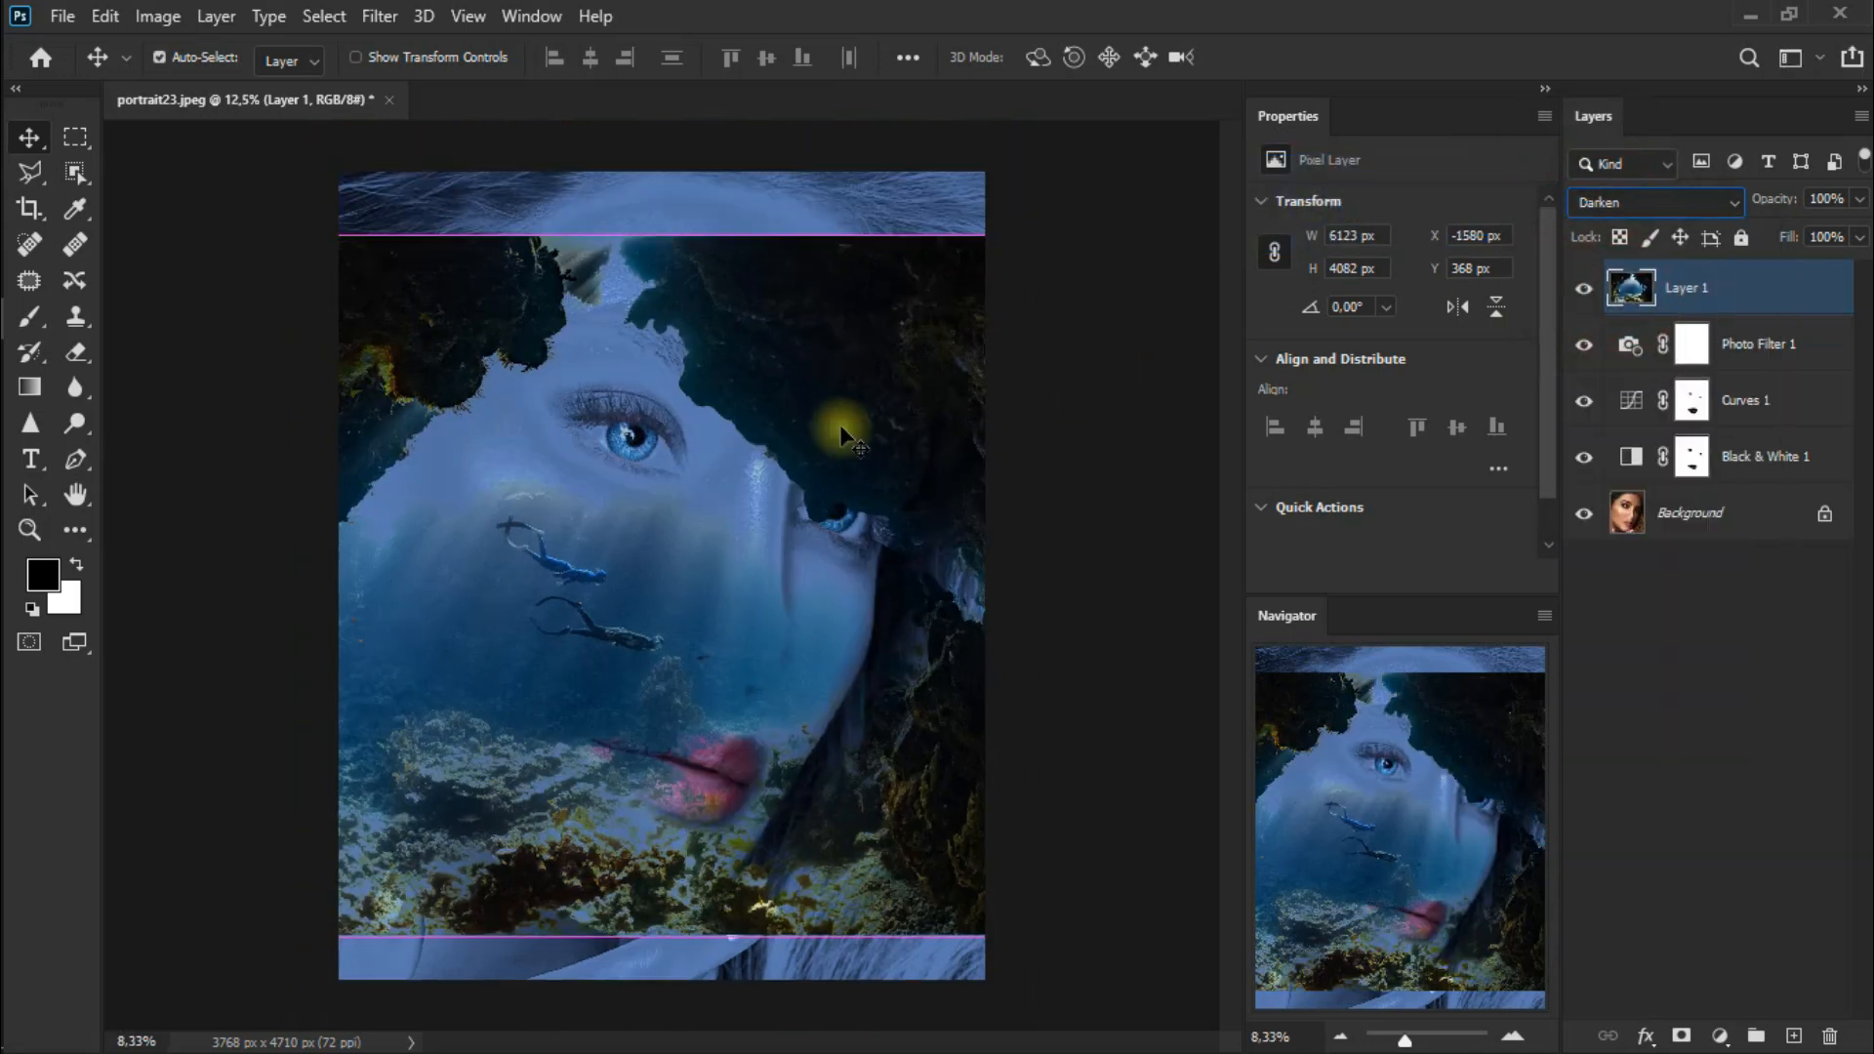
left_click_drag(726, 609, 748, 570)
key("ctrl+t")
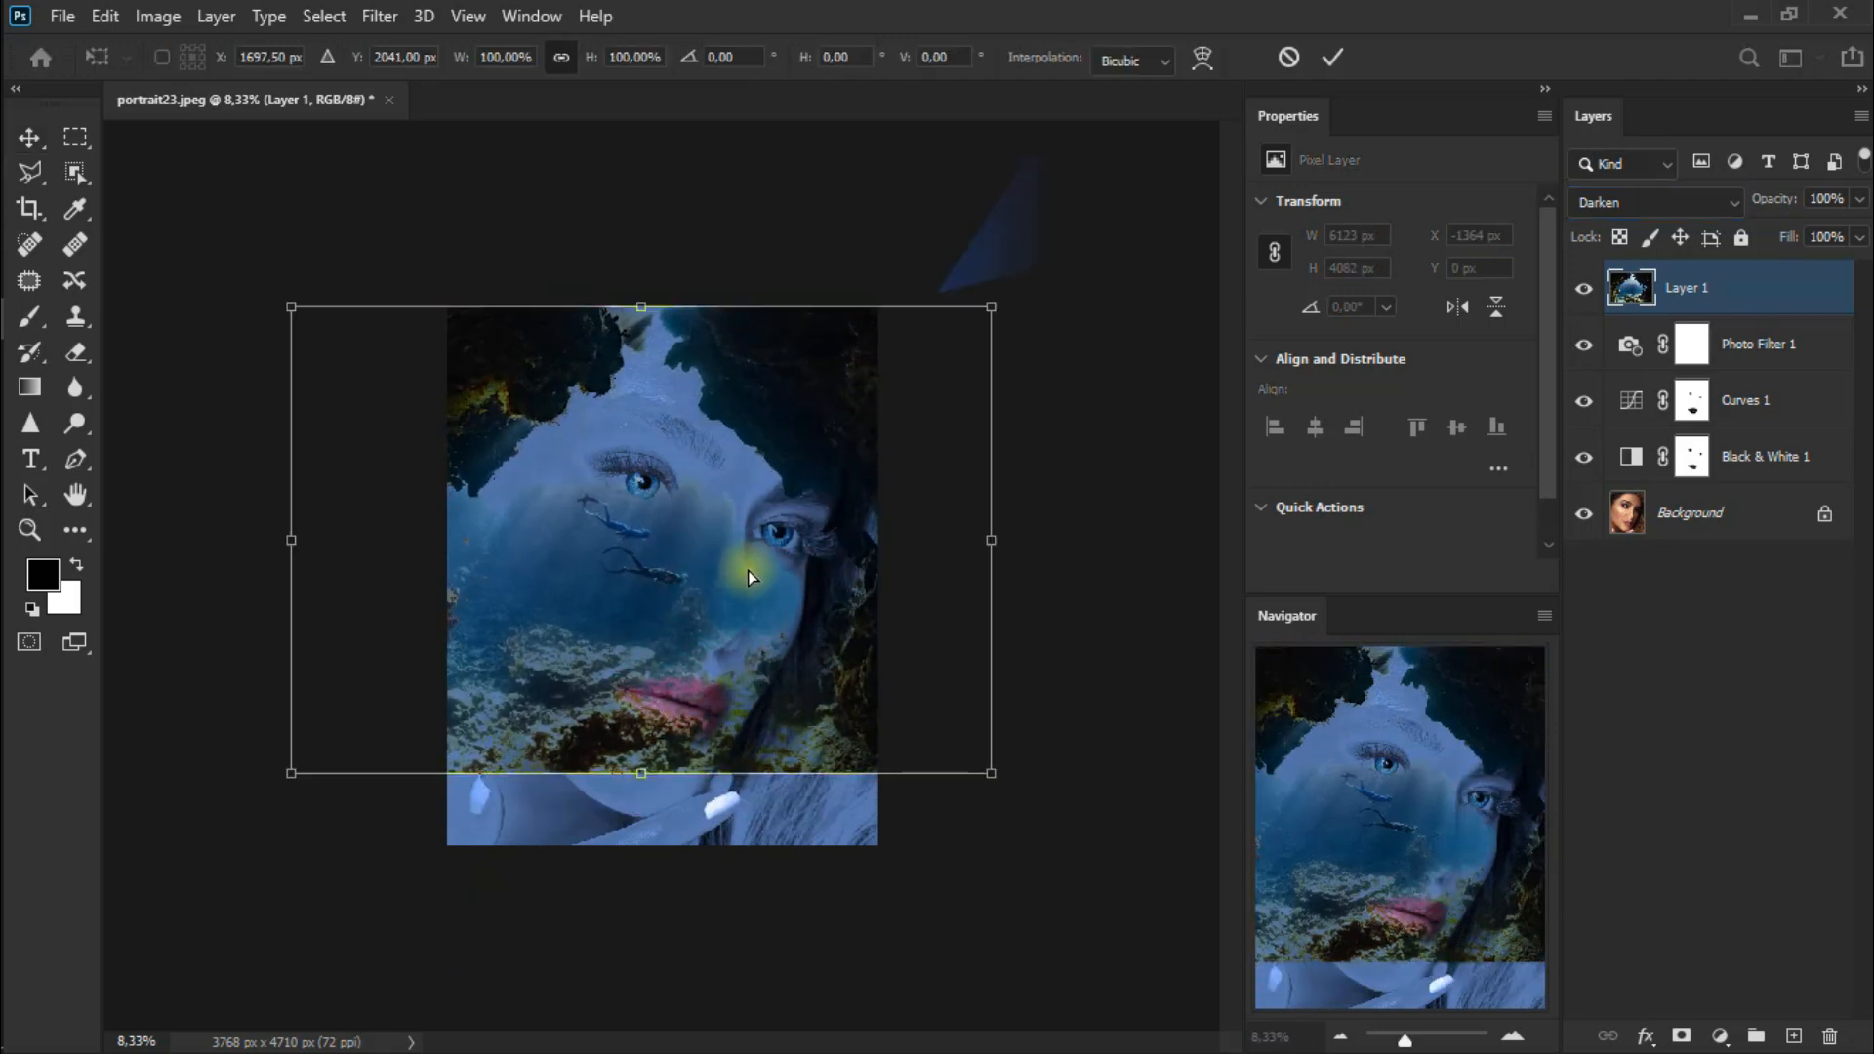
left_click_drag(642, 781, 657, 825)
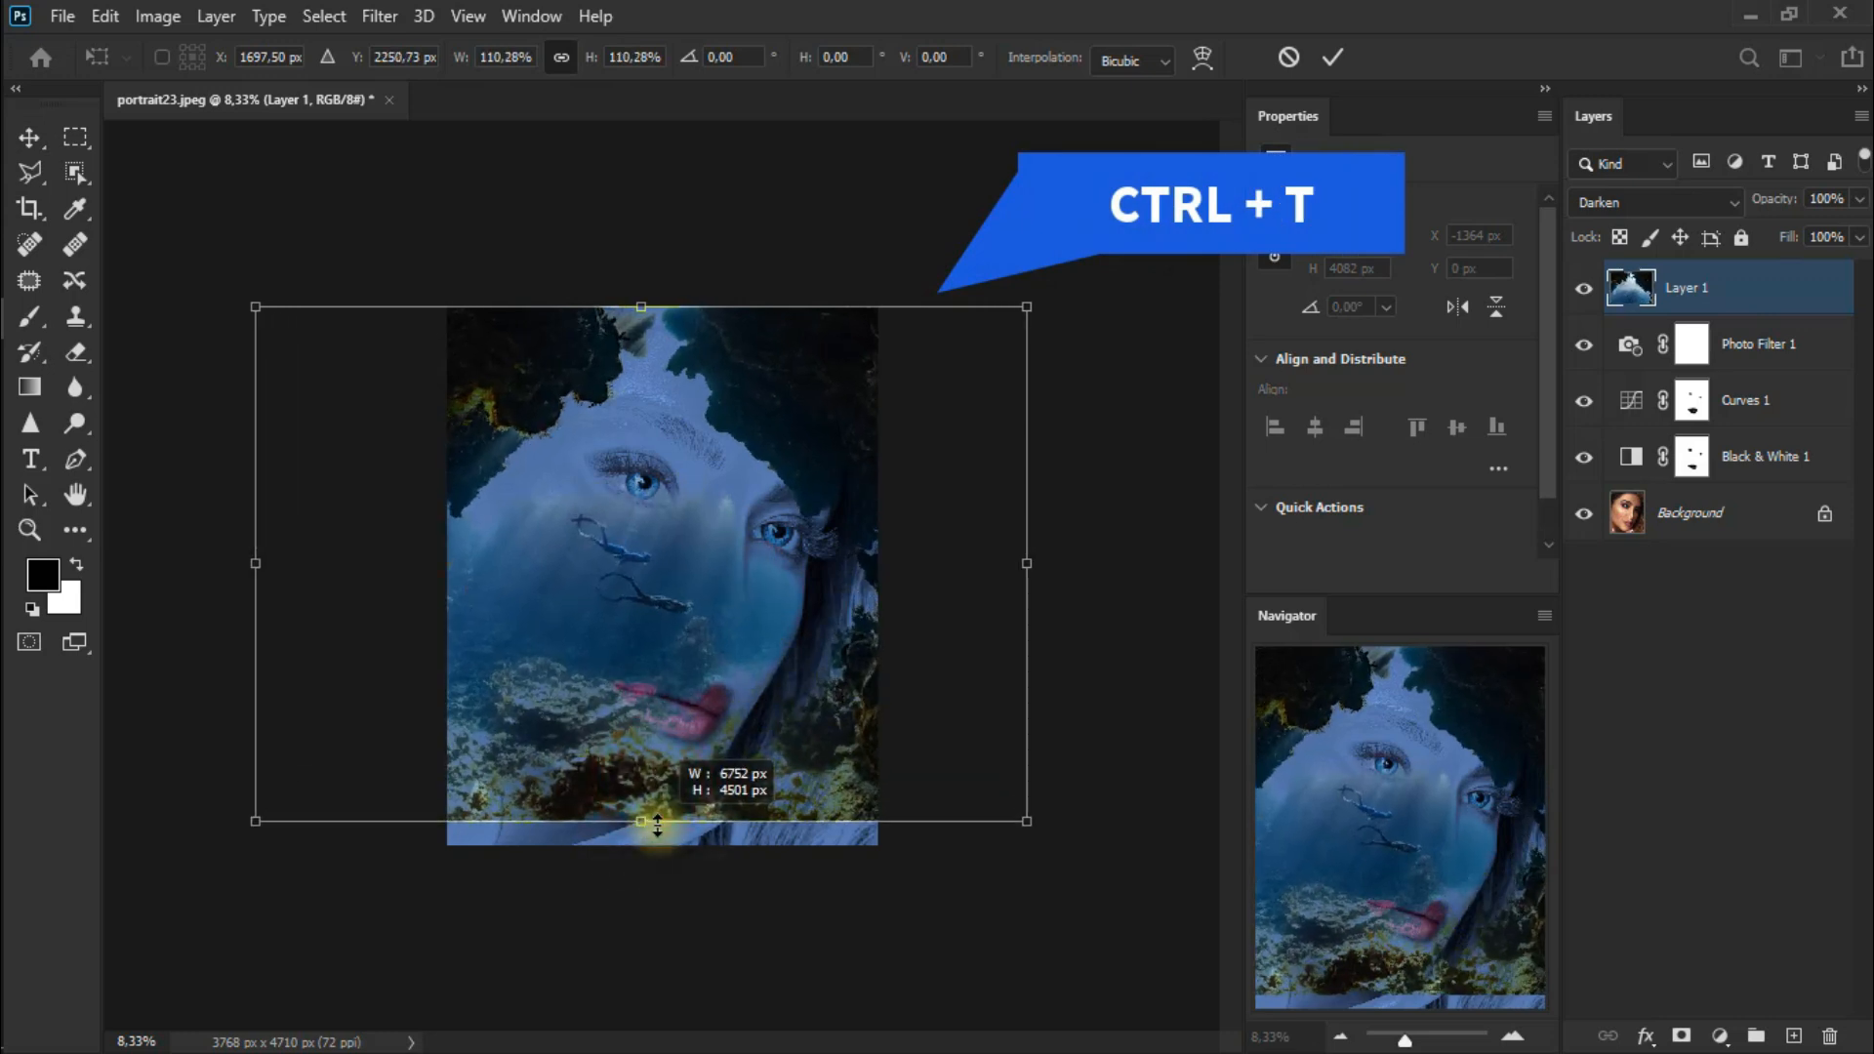
mouse_move(729, 773)
left_mouse_down()
mouse_move(690, 773)
mouse_move(705, 767)
left_mouse_up()
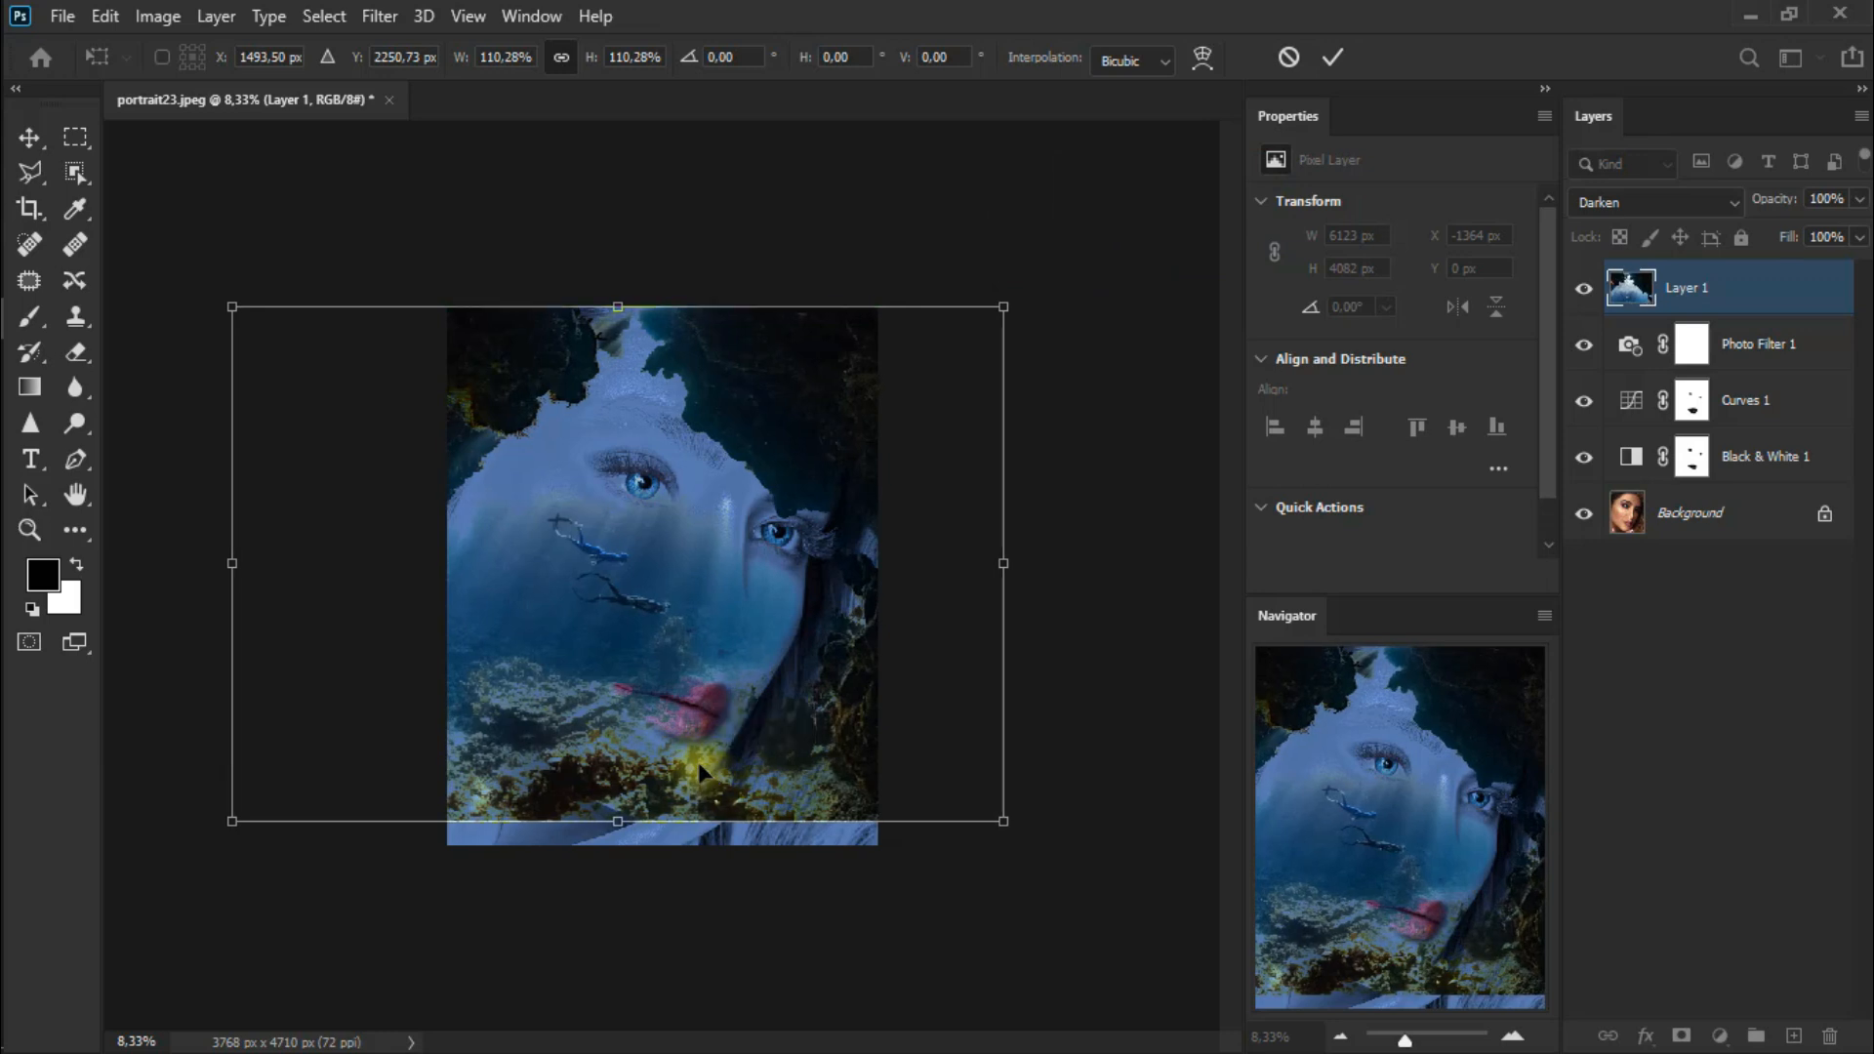
left_click(30, 138)
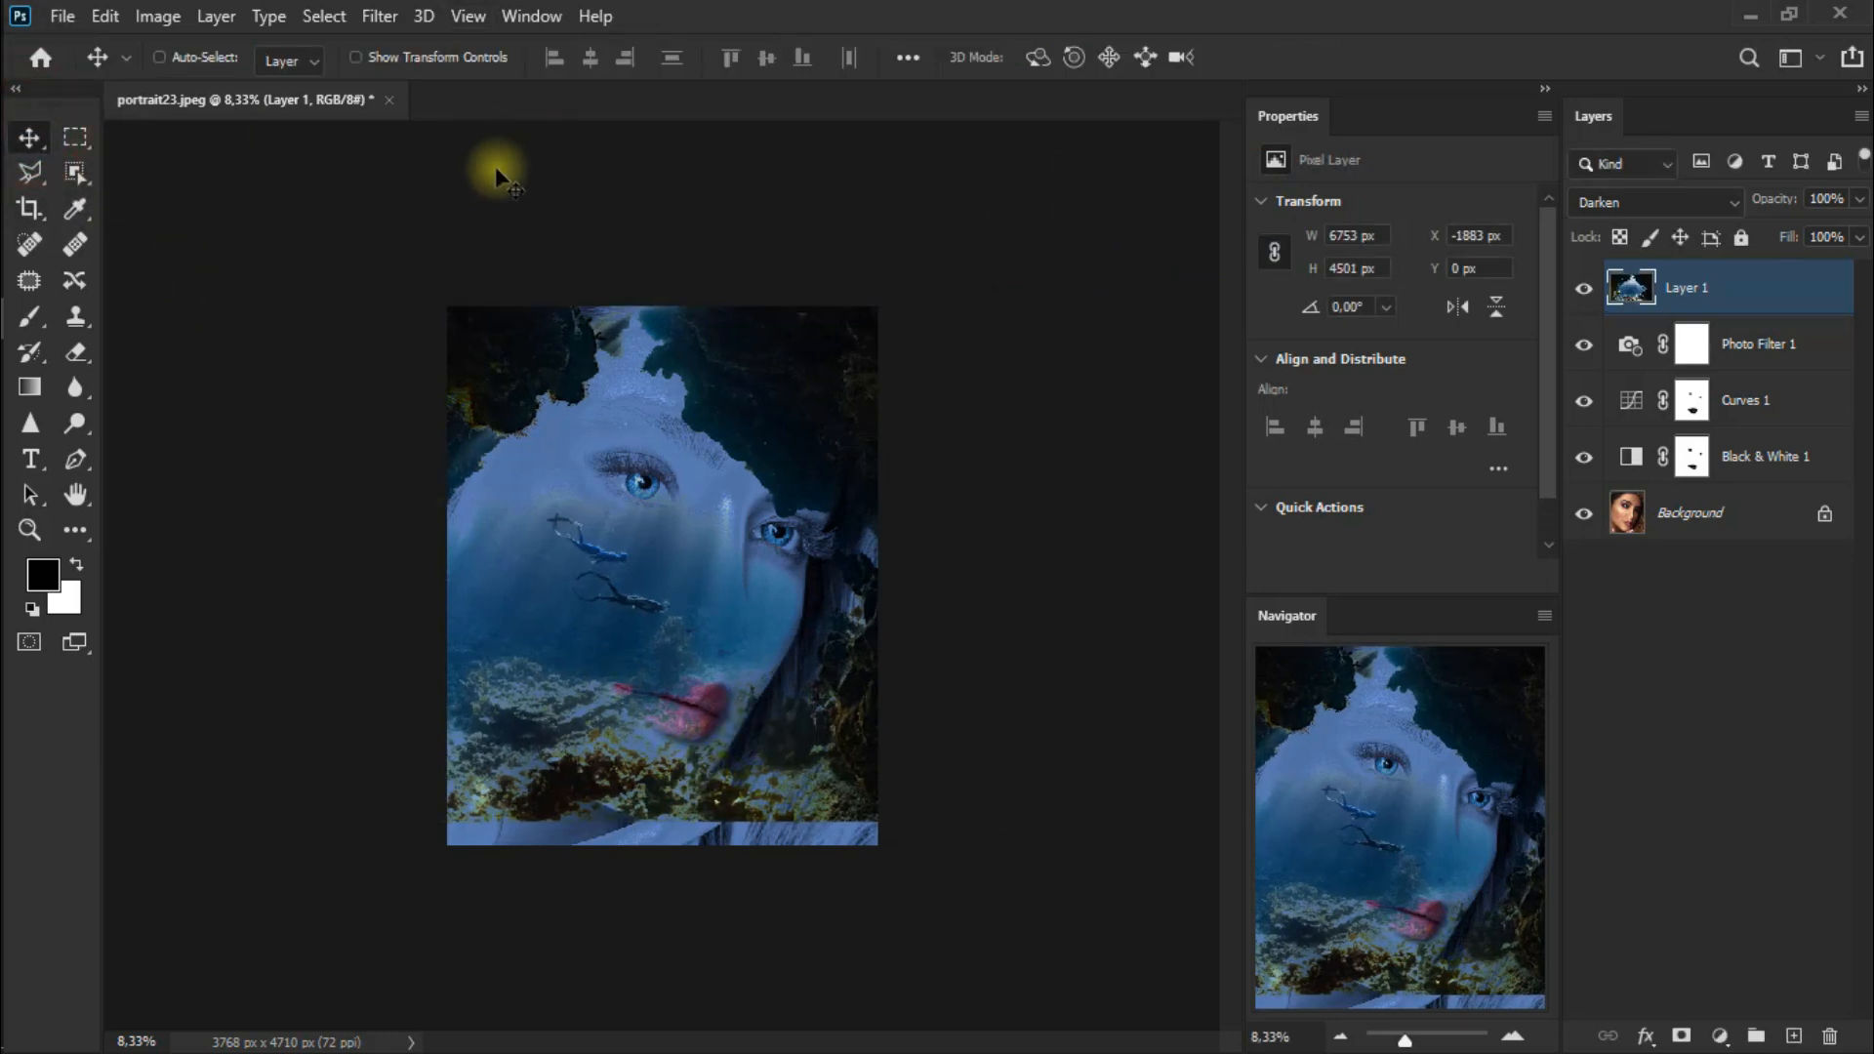
Lower the underwater layer's opacity to 51%.
left_click(30, 528)
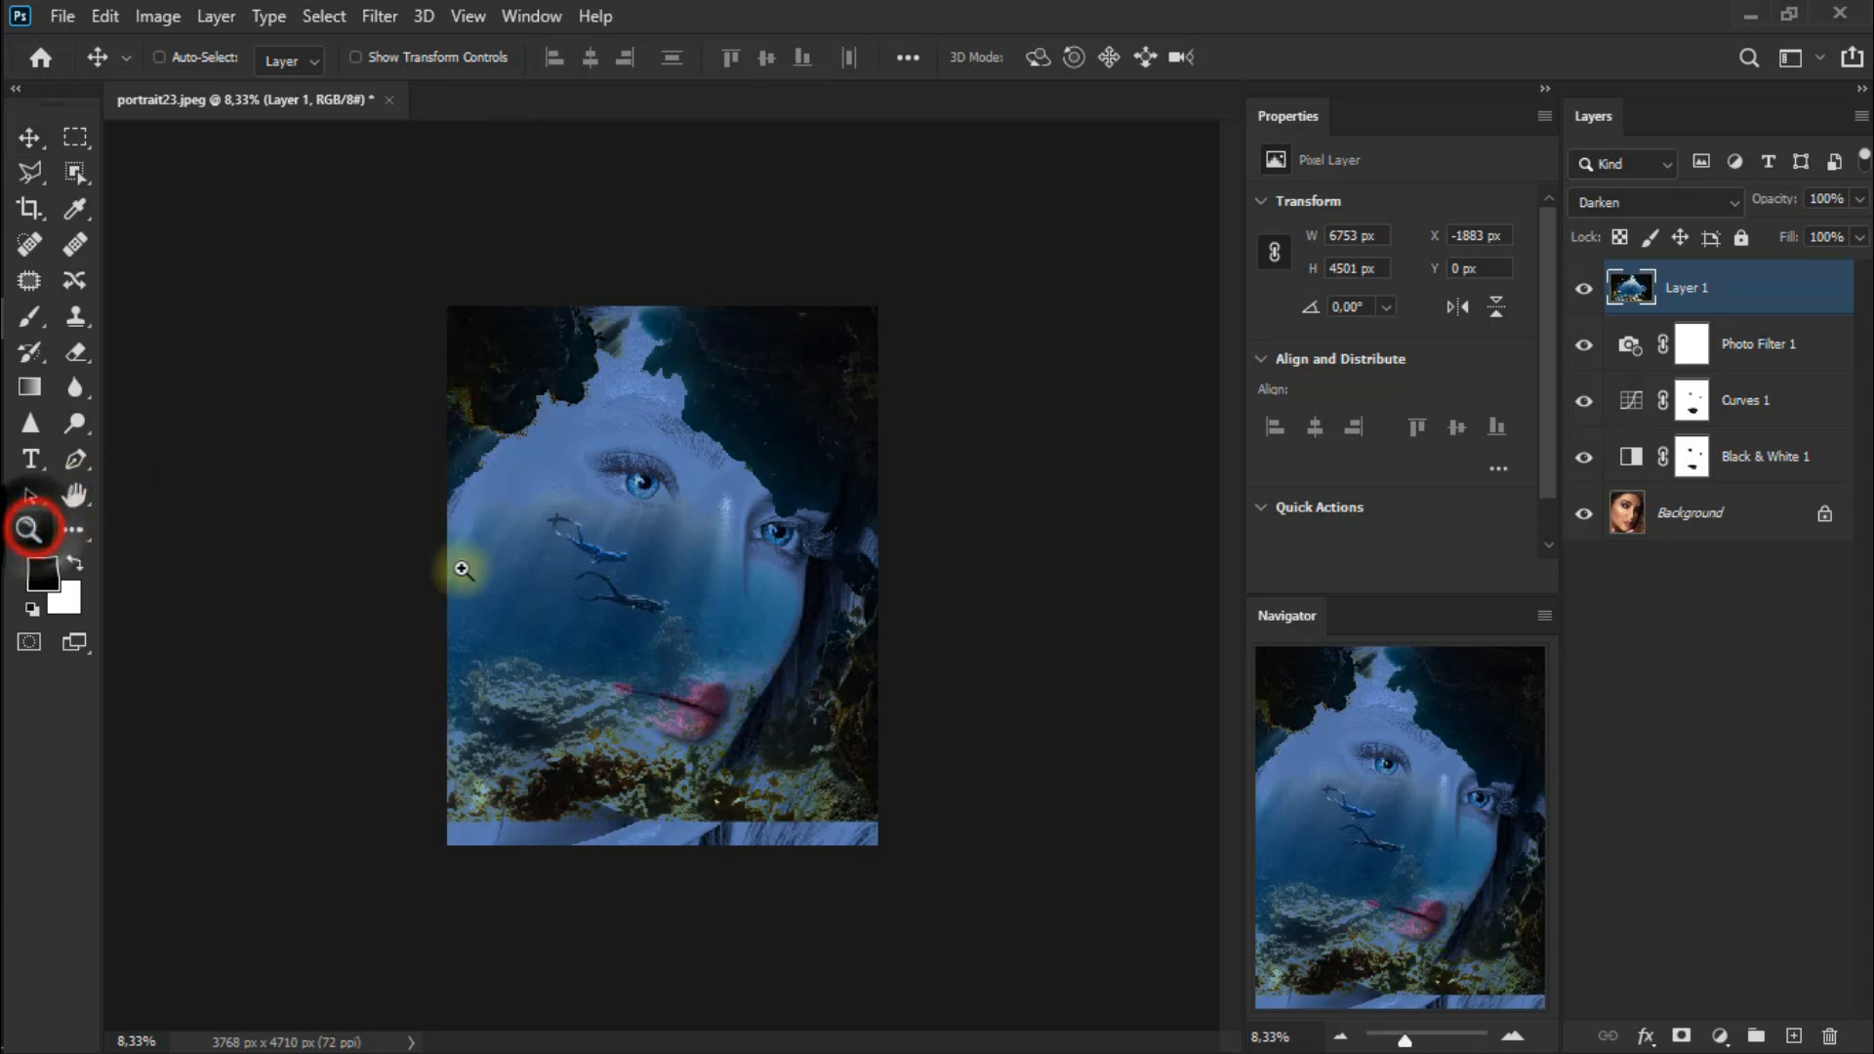
left_click(715, 594)
left_click(35, 137)
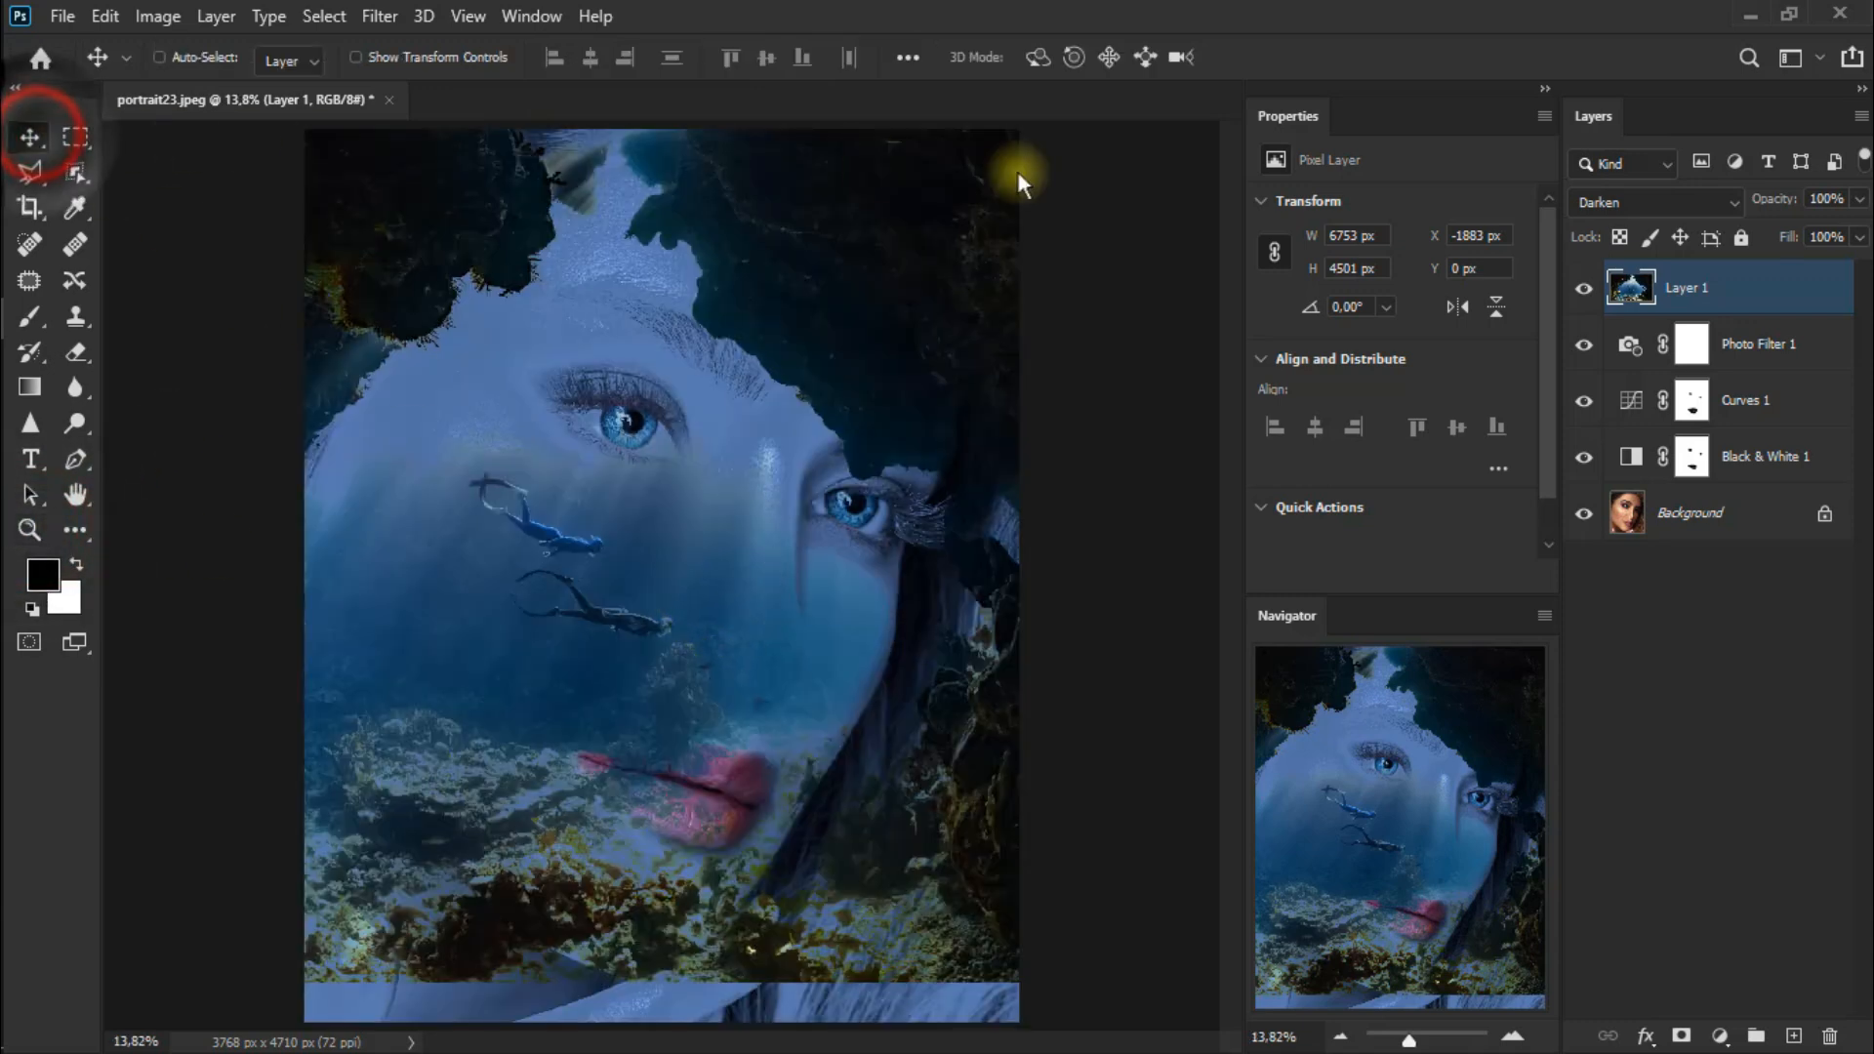
left_click_drag(1854, 221, 1794, 231)
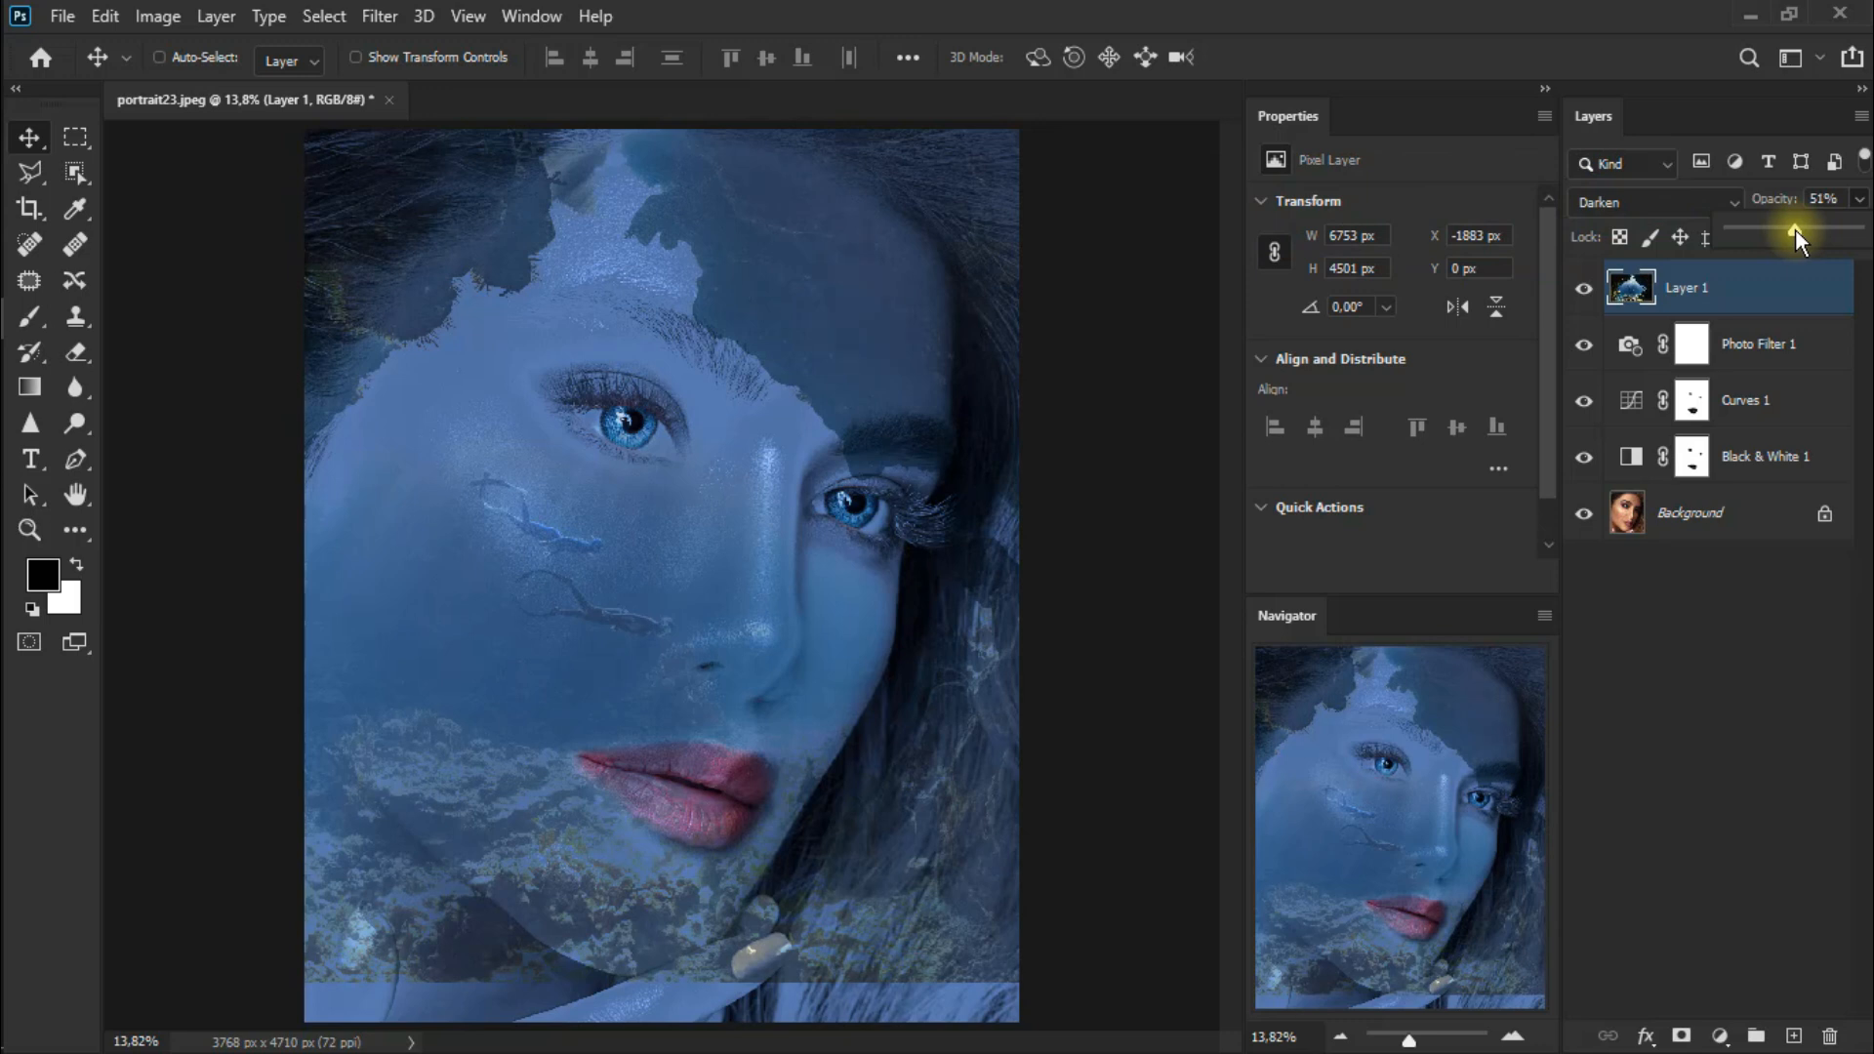
Compare the portrait with and without the underwater layer by toggling its visibility.
left_click(1584, 289)
left_click(1585, 290)
left_click(1585, 289)
left_click(1585, 289)
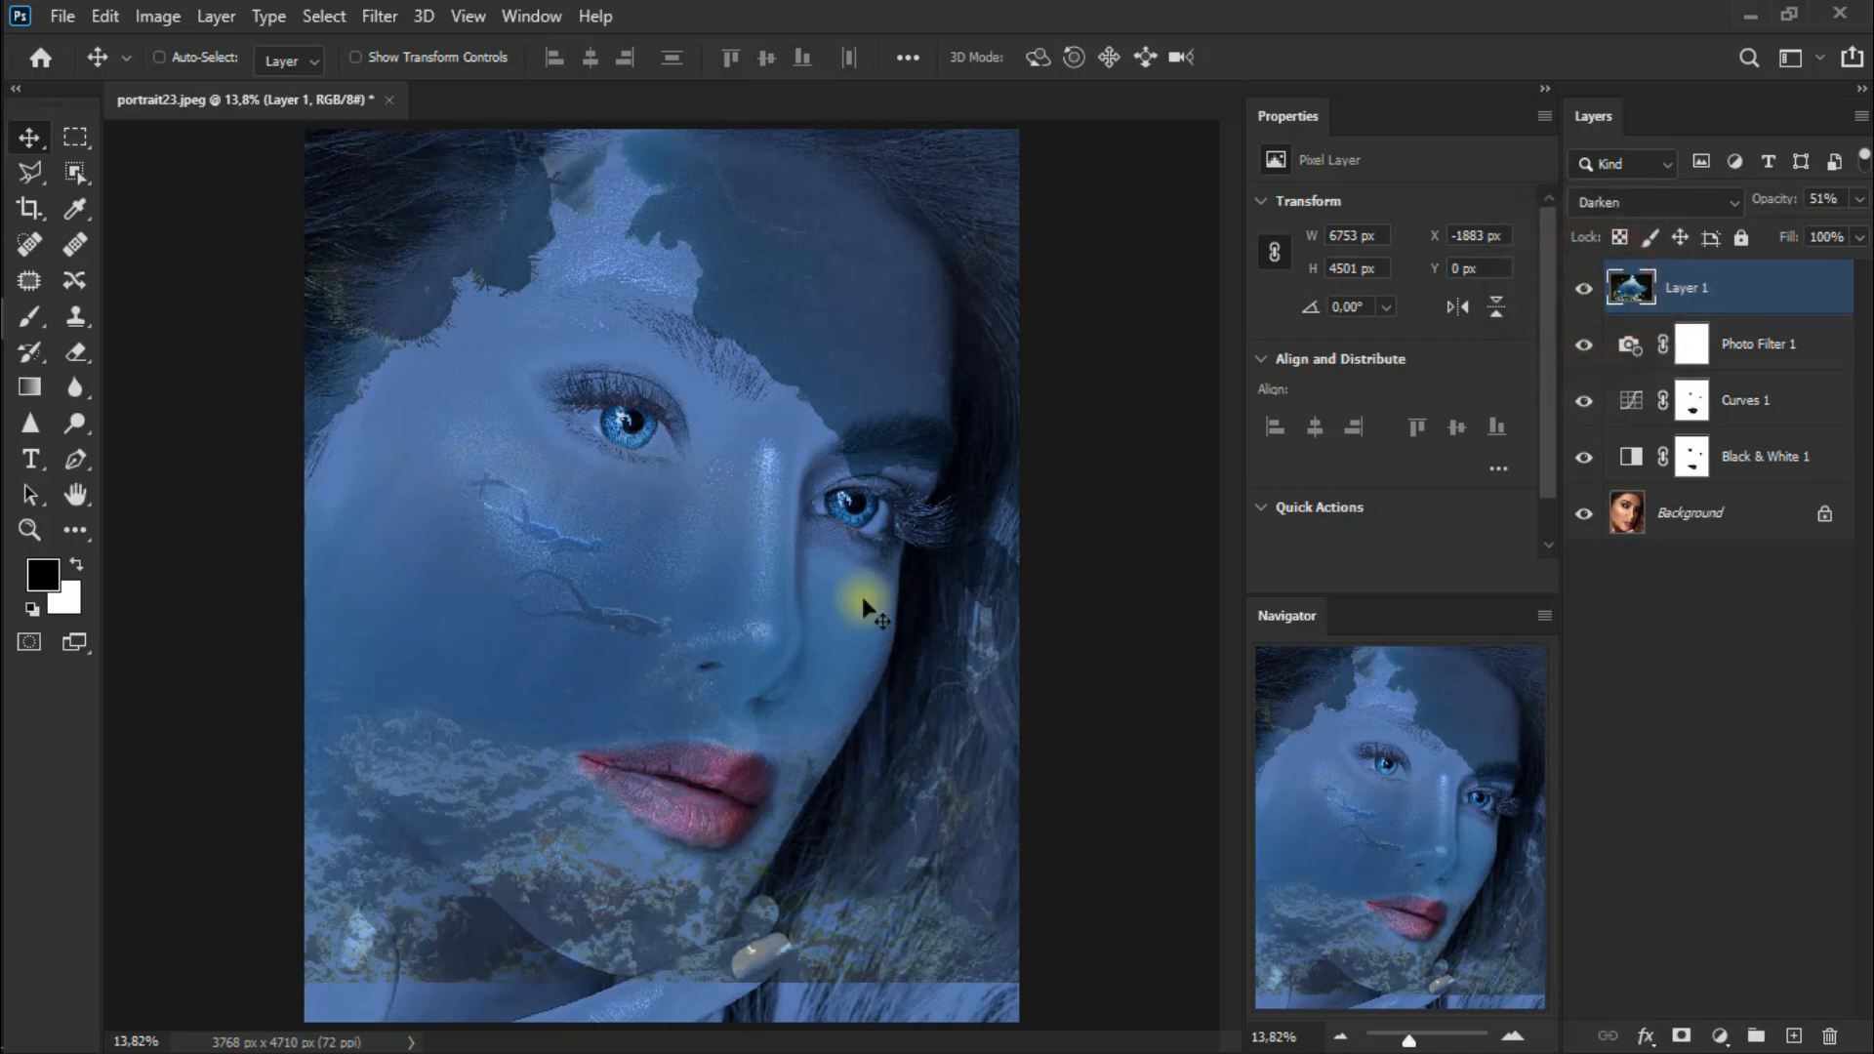
Move the underwater layer about 174 px to the left and nudge it about 8 px up.
left_click_drag(702, 669, 681, 664)
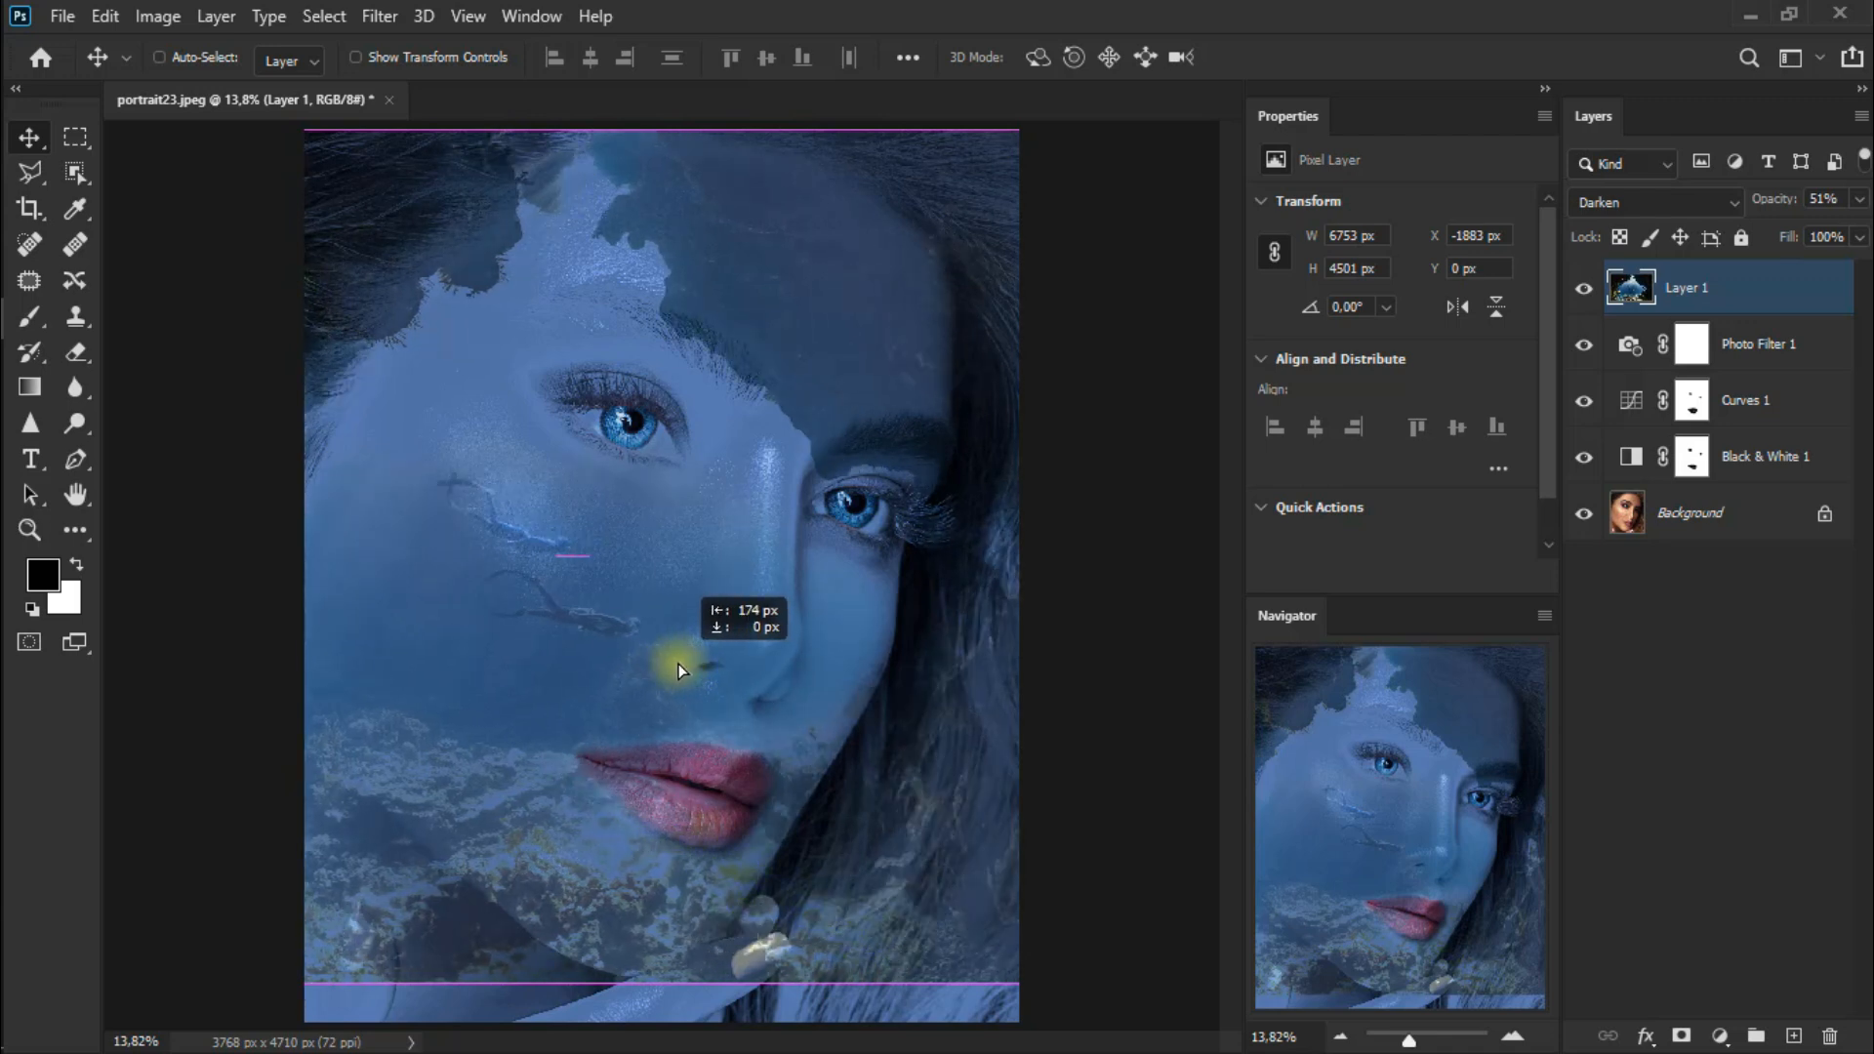
left_click_drag(678, 664, 677, 663)
key("Up")
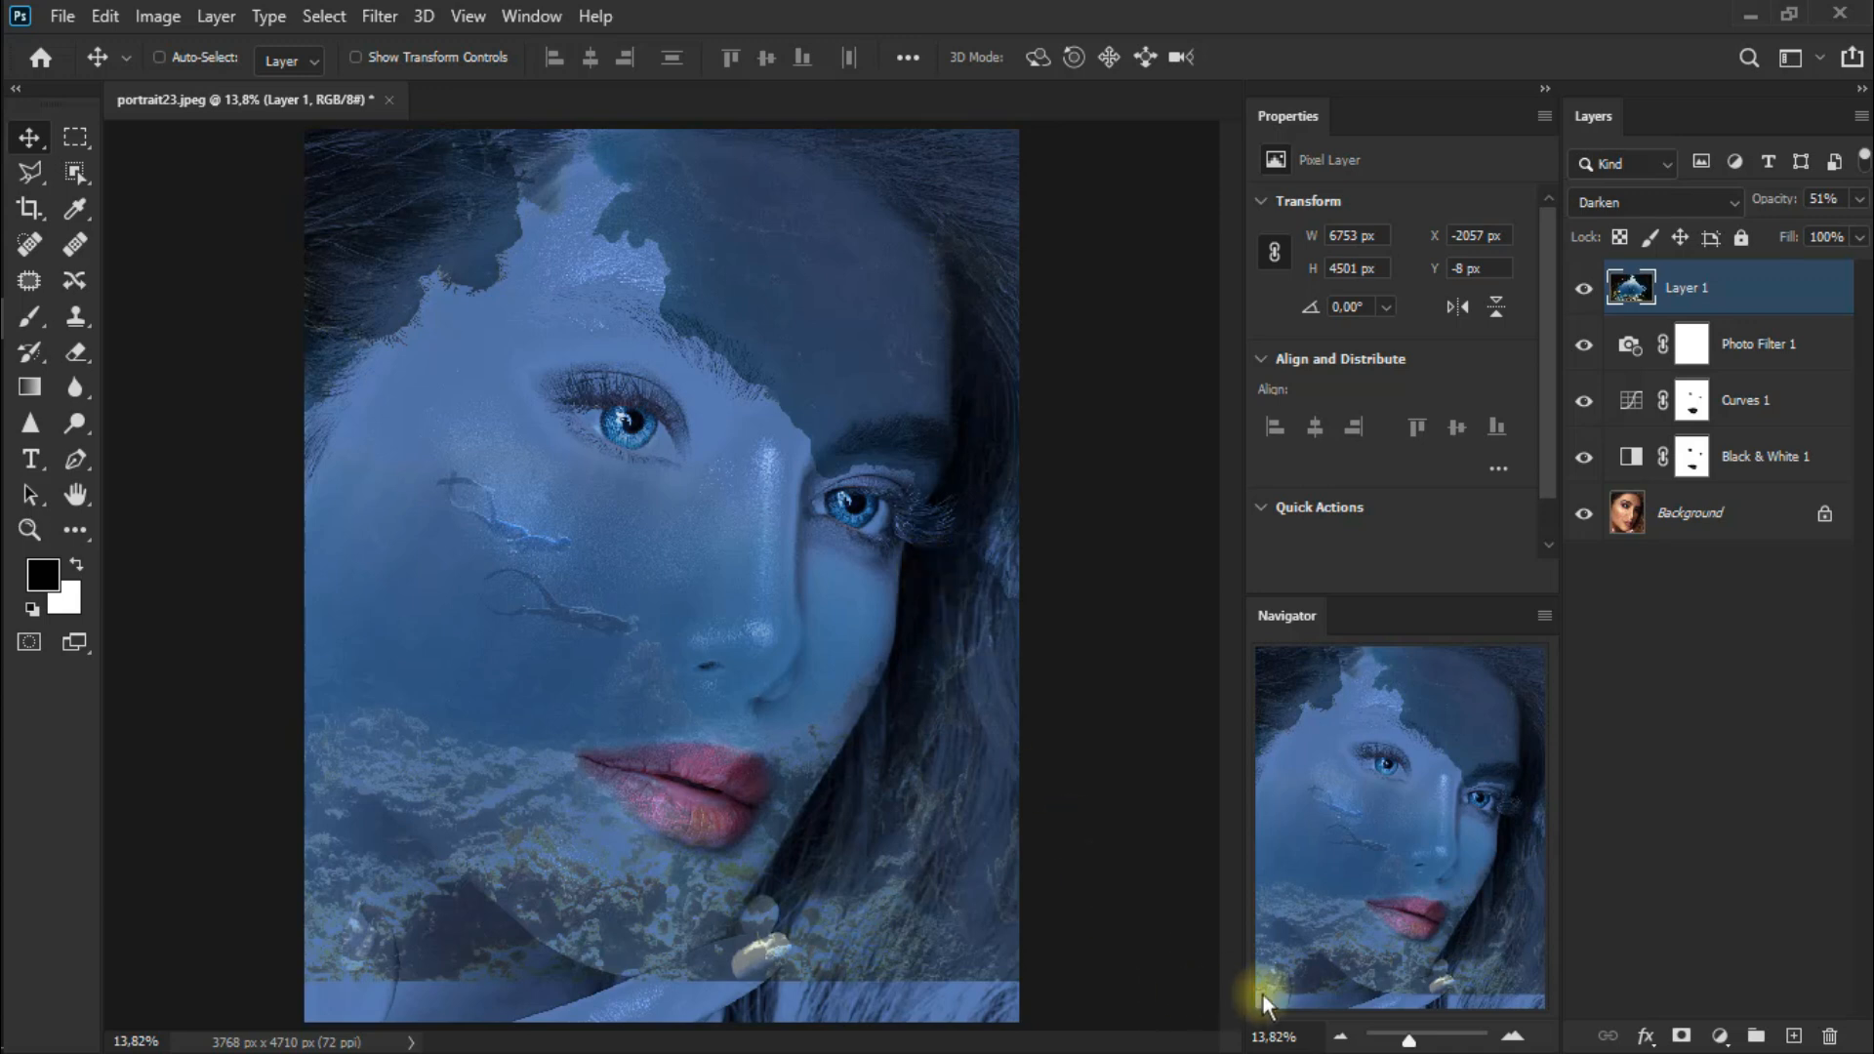
Add a layer mask to the underwater layer and erase the photo over the neck and hand below the jawline with a larger, 23% opacity Eraser.
left_click(1682, 1038)
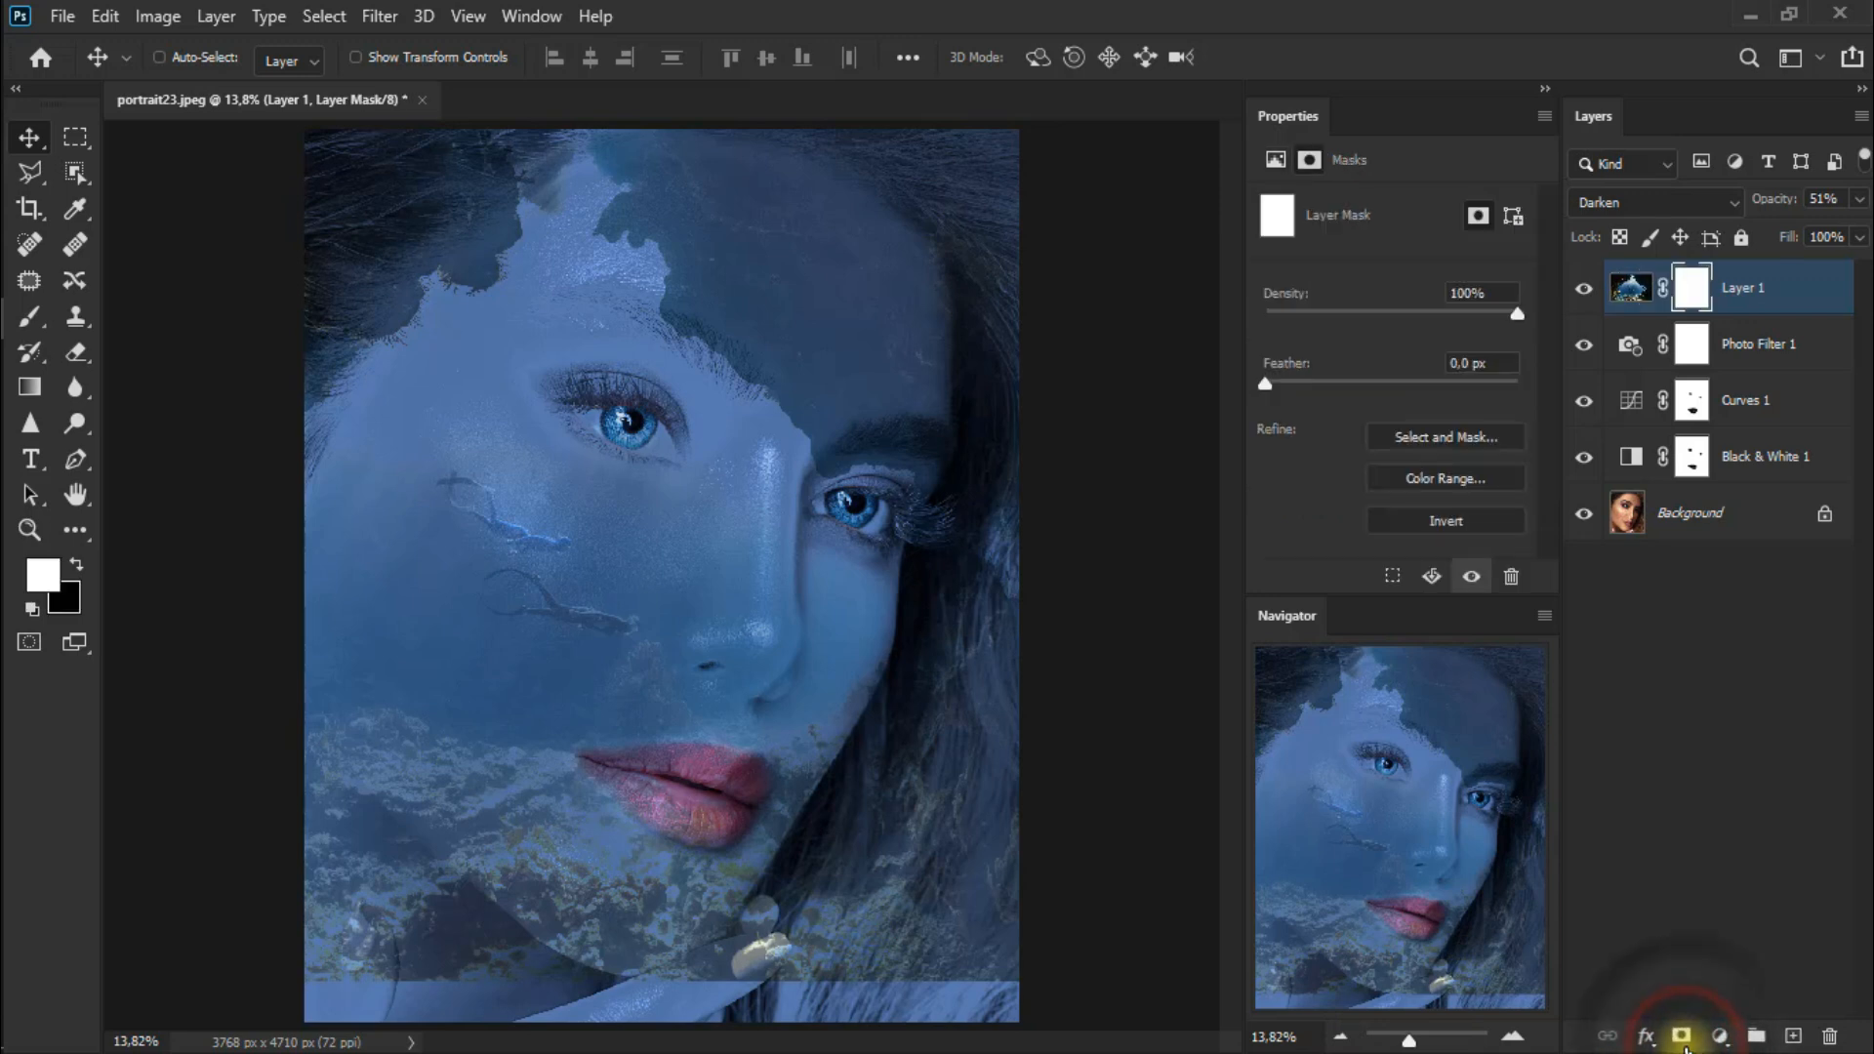
left_click(73, 361)
left_click(217, 360)
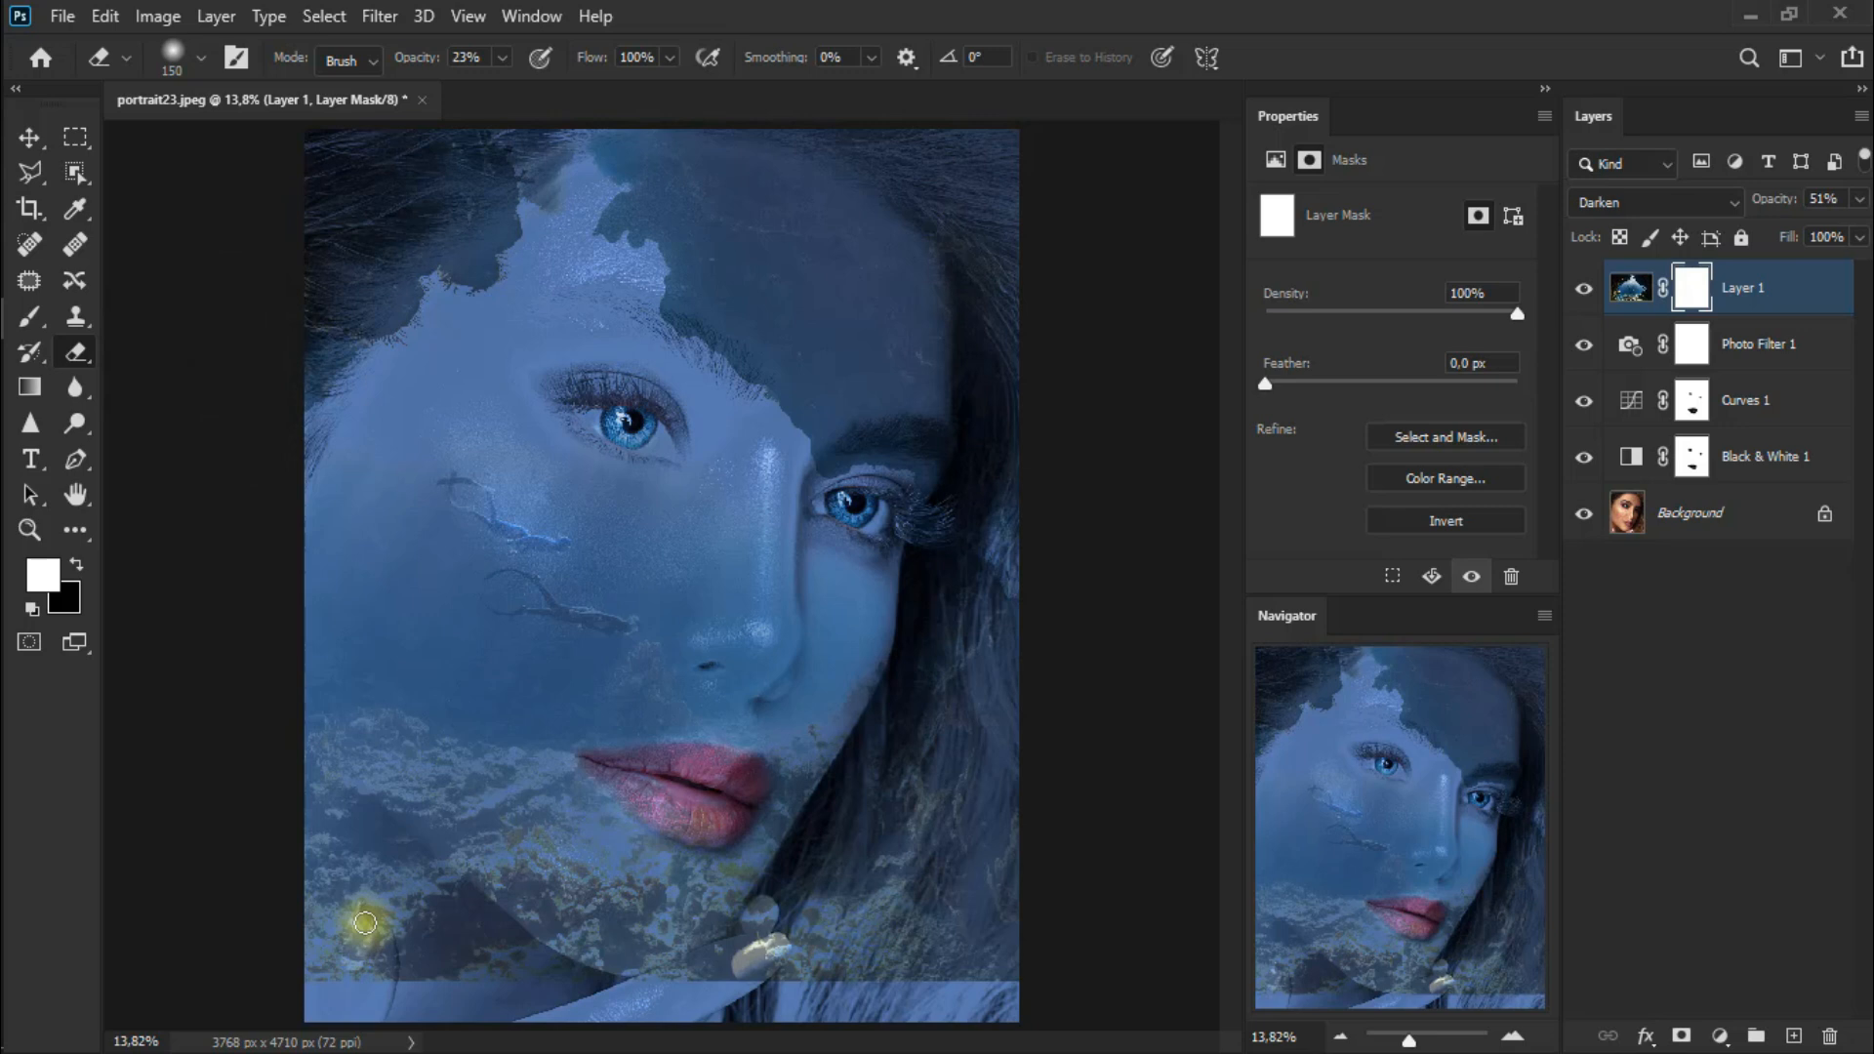
key("bracketright")
left_click(293, 866)
left_click(361, 959)
left_click(383, 857)
left_click(335, 847)
left_click(411, 896)
left_click(449, 934)
left_click(576, 1003)
left_click(284, 795)
left_click(430, 884)
left_click(303, 800)
left_click(381, 859)
left_click(436, 901)
left_click(420, 888)
left_click(486, 945)
left_click(576, 995)
left_click(504, 972)
left_click(612, 1006)
left_click(354, 957)
left_click(327, 888)
left_click(295, 780)
left_click(468, 941)
left_click(669, 992)
left_click(756, 952)
left_click(754, 962)
left_click(807, 976)
Set the Eraser's opacity to 30% and erase the underwater photo from the fingertips and the hair beside the chin and cheek on the mask.
left_click(503, 59)
left_click_drag(500, 85, 507, 85)
left_click(810, 6)
left_click(900, 965)
left_click(756, 971)
left_click(908, 953)
left_click(777, 953)
left_click(944, 786)
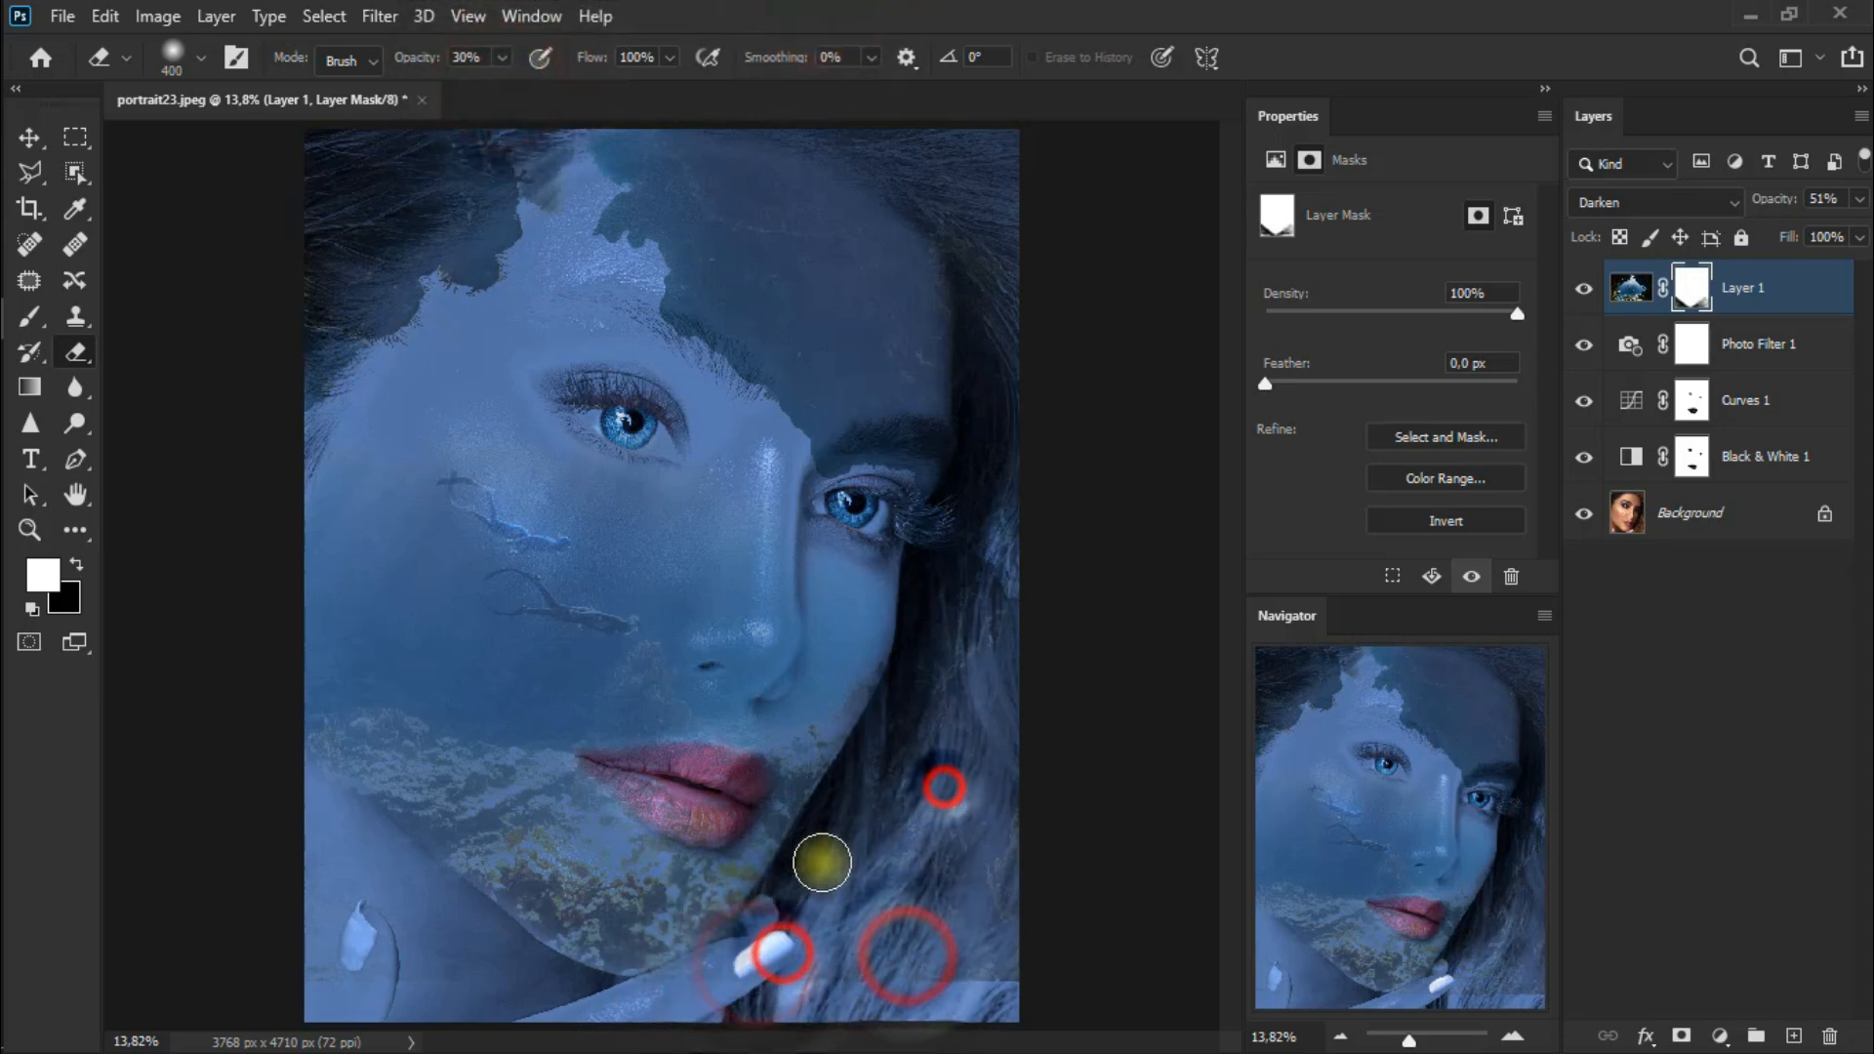
left_click(276, 782)
left_click(928, 974)
left_click(1006, 967)
left_click(1041, 973)
left_click(820, 977)
left_click(911, 955)
left_click(980, 883)
left_click(982, 627)
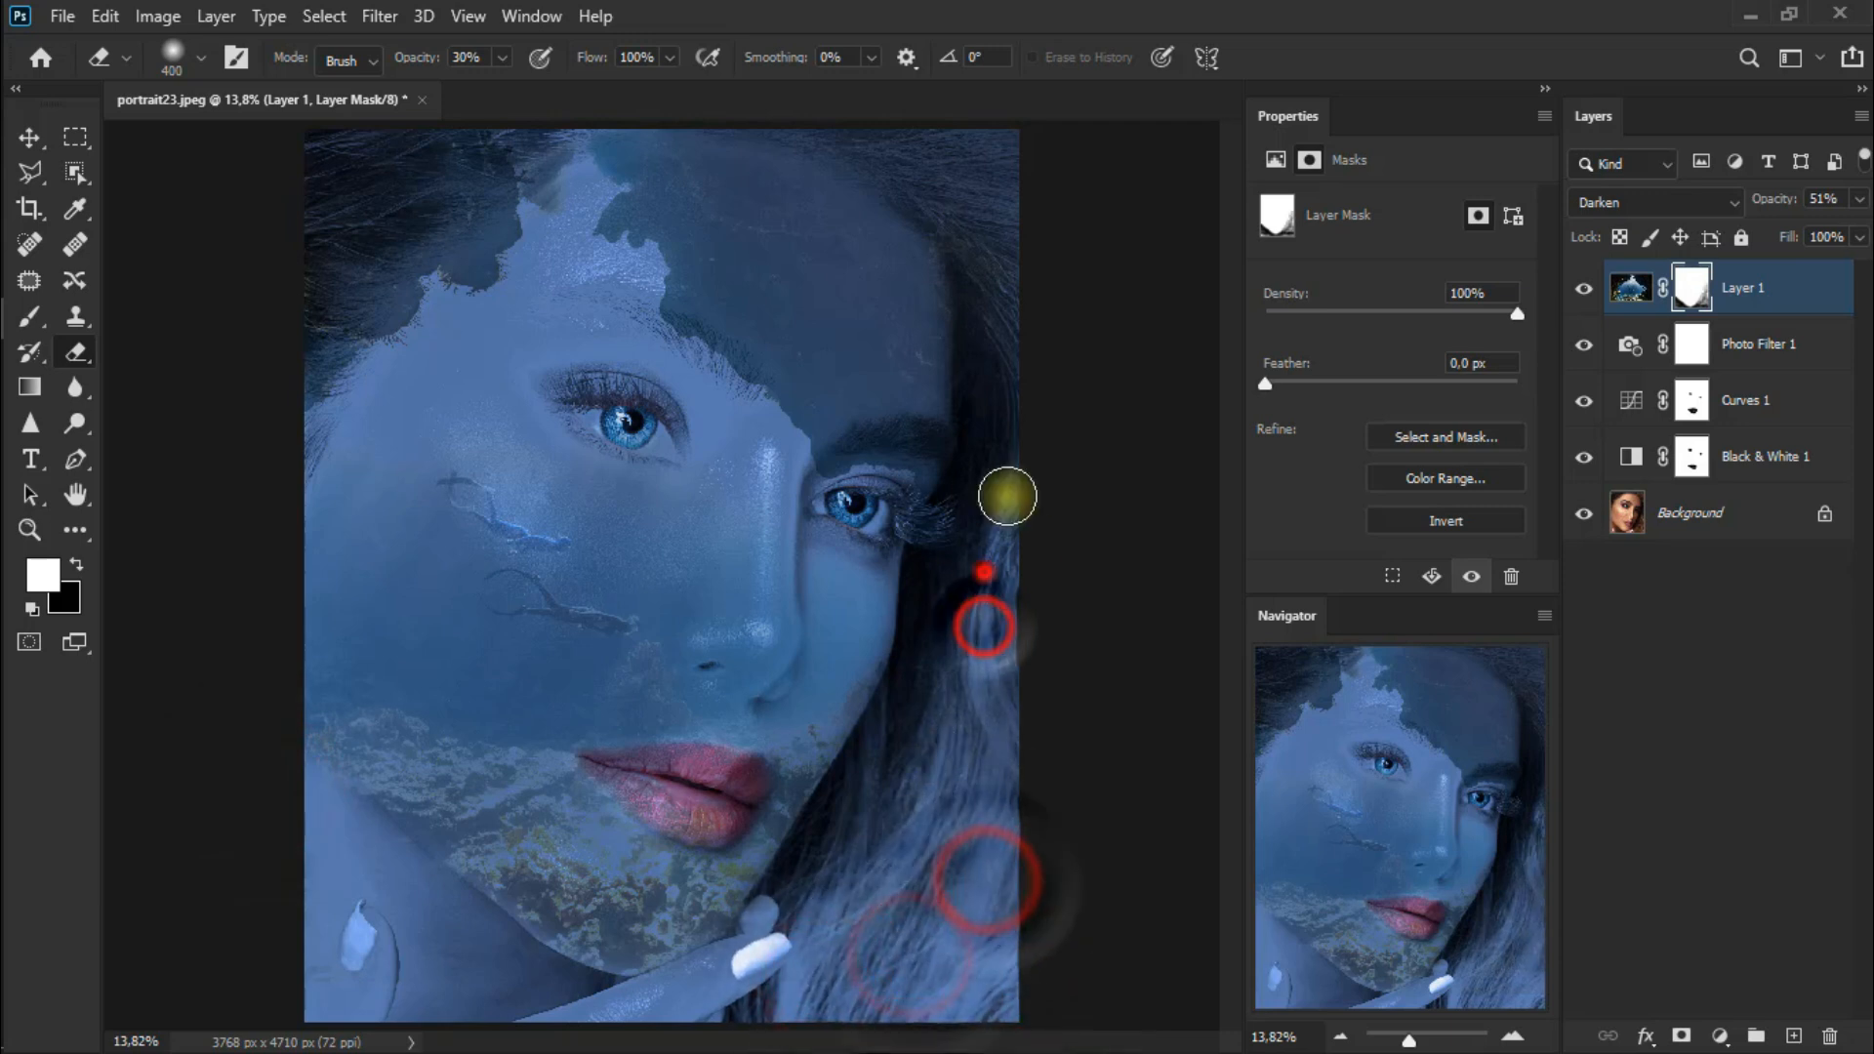
Erase the underwater photo on the mask along the right-hand hair from the forehead down to the hand, checking against the hidden layer.
left_click(1018, 385)
left_click(1038, 208)
left_click_drag(858, 133, 1005, 174)
left_click_drag(928, 172, 982, 260)
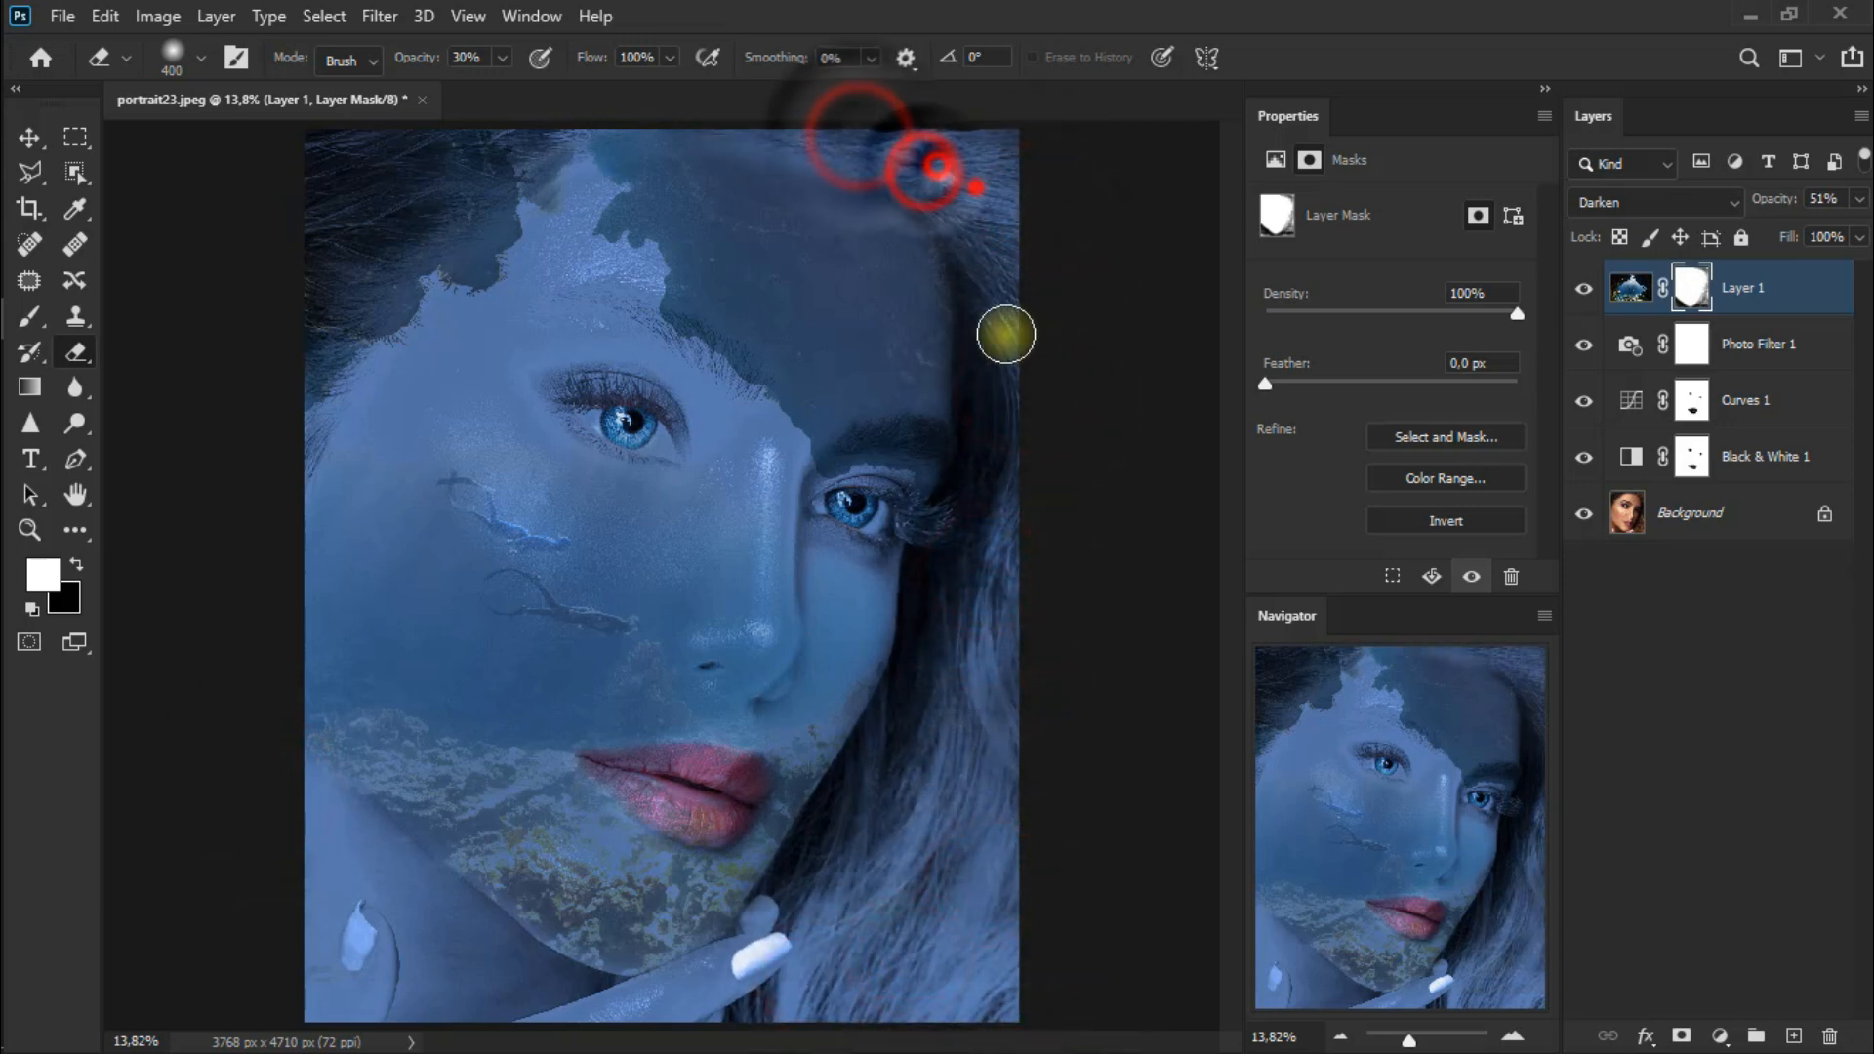
left_click_drag(976, 188, 1004, 430)
left_click_drag(999, 405, 970, 631)
mouse_move(1002, 151)
left_mouse_down()
mouse_move(1020, 163)
mouse_move(966, 628)
left_mouse_up()
left_click(1592, 288)
left_click(1593, 288)
mouse_move(1004, 931)
left_mouse_down()
mouse_move(948, 888)
mouse_move(797, 890)
mouse_move(947, 715)
mouse_move(970, 683)
left_mouse_up()
mouse_move(970, 648)
left_mouse_down()
mouse_move(953, 771)
mouse_move(1012, 396)
mouse_move(862, 809)
left_mouse_up()
mouse_move(745, 966)
left_mouse_down()
mouse_move(668, 988)
mouse_move(723, 1004)
mouse_move(653, 1004)
left_mouse_up()
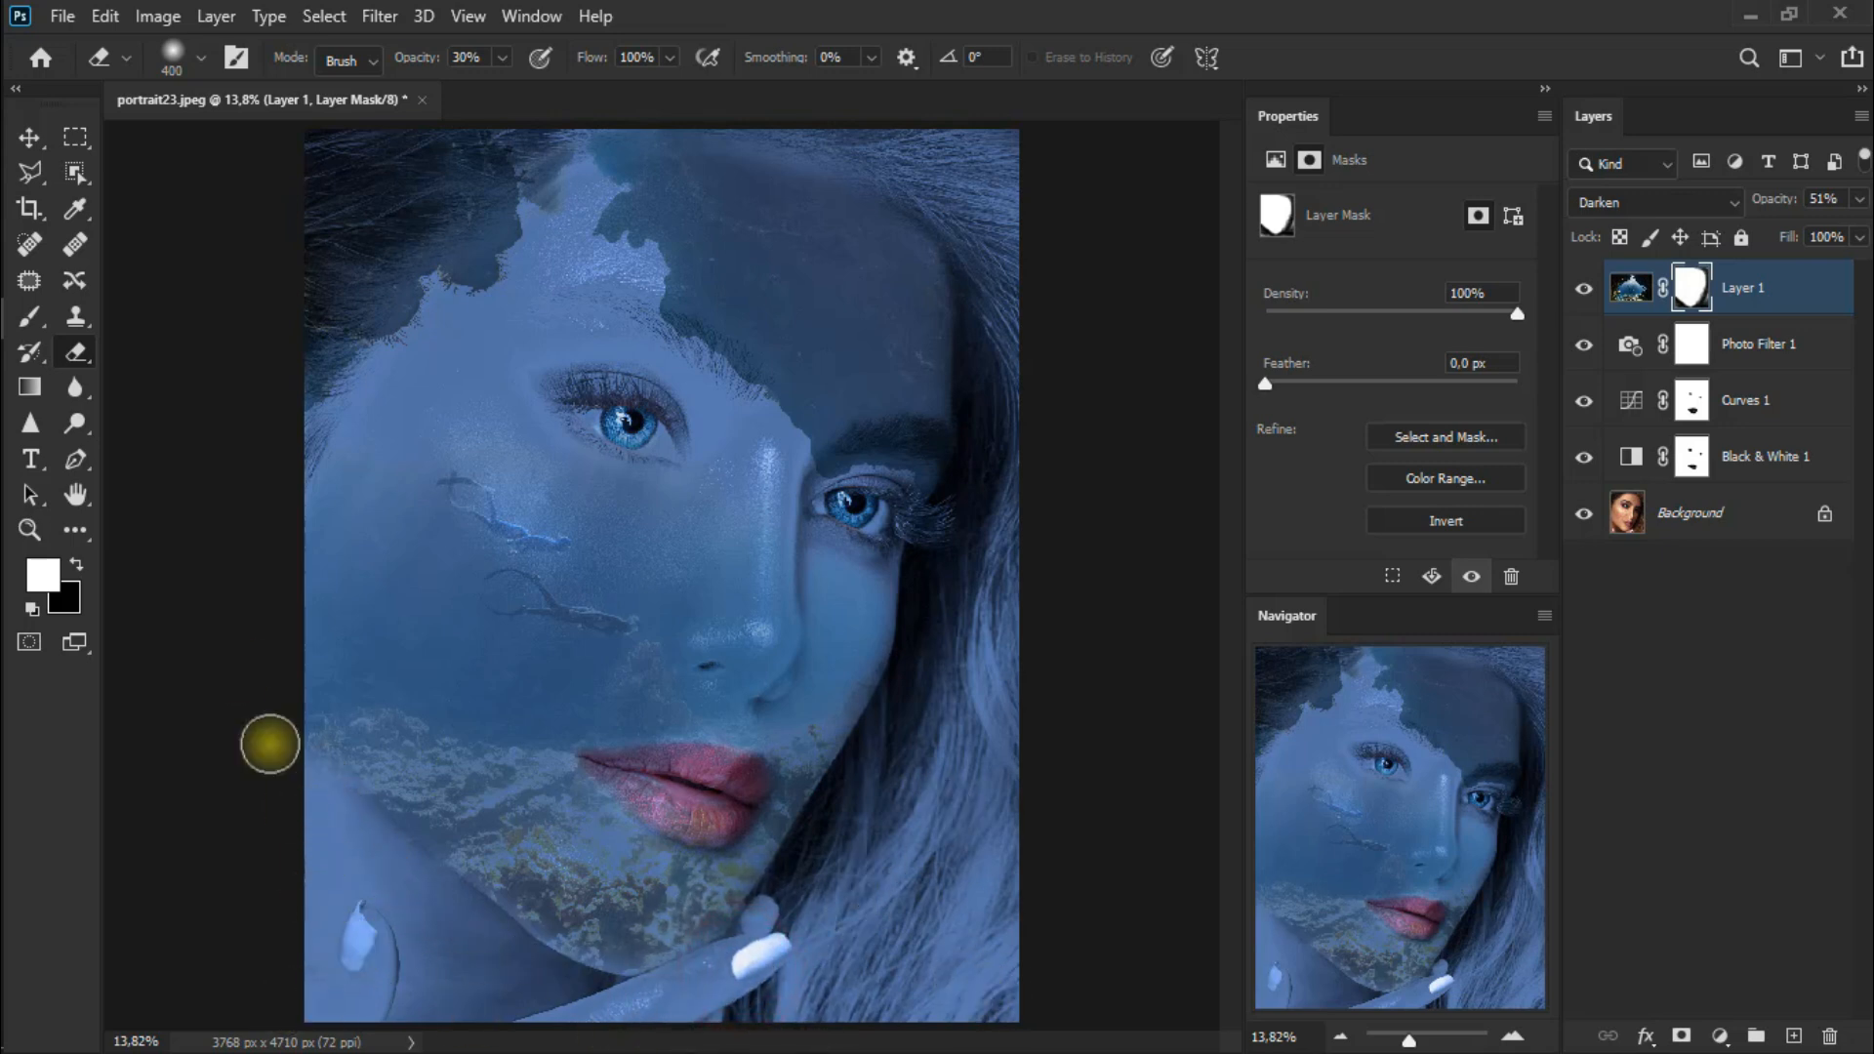
left_click(27, 136)
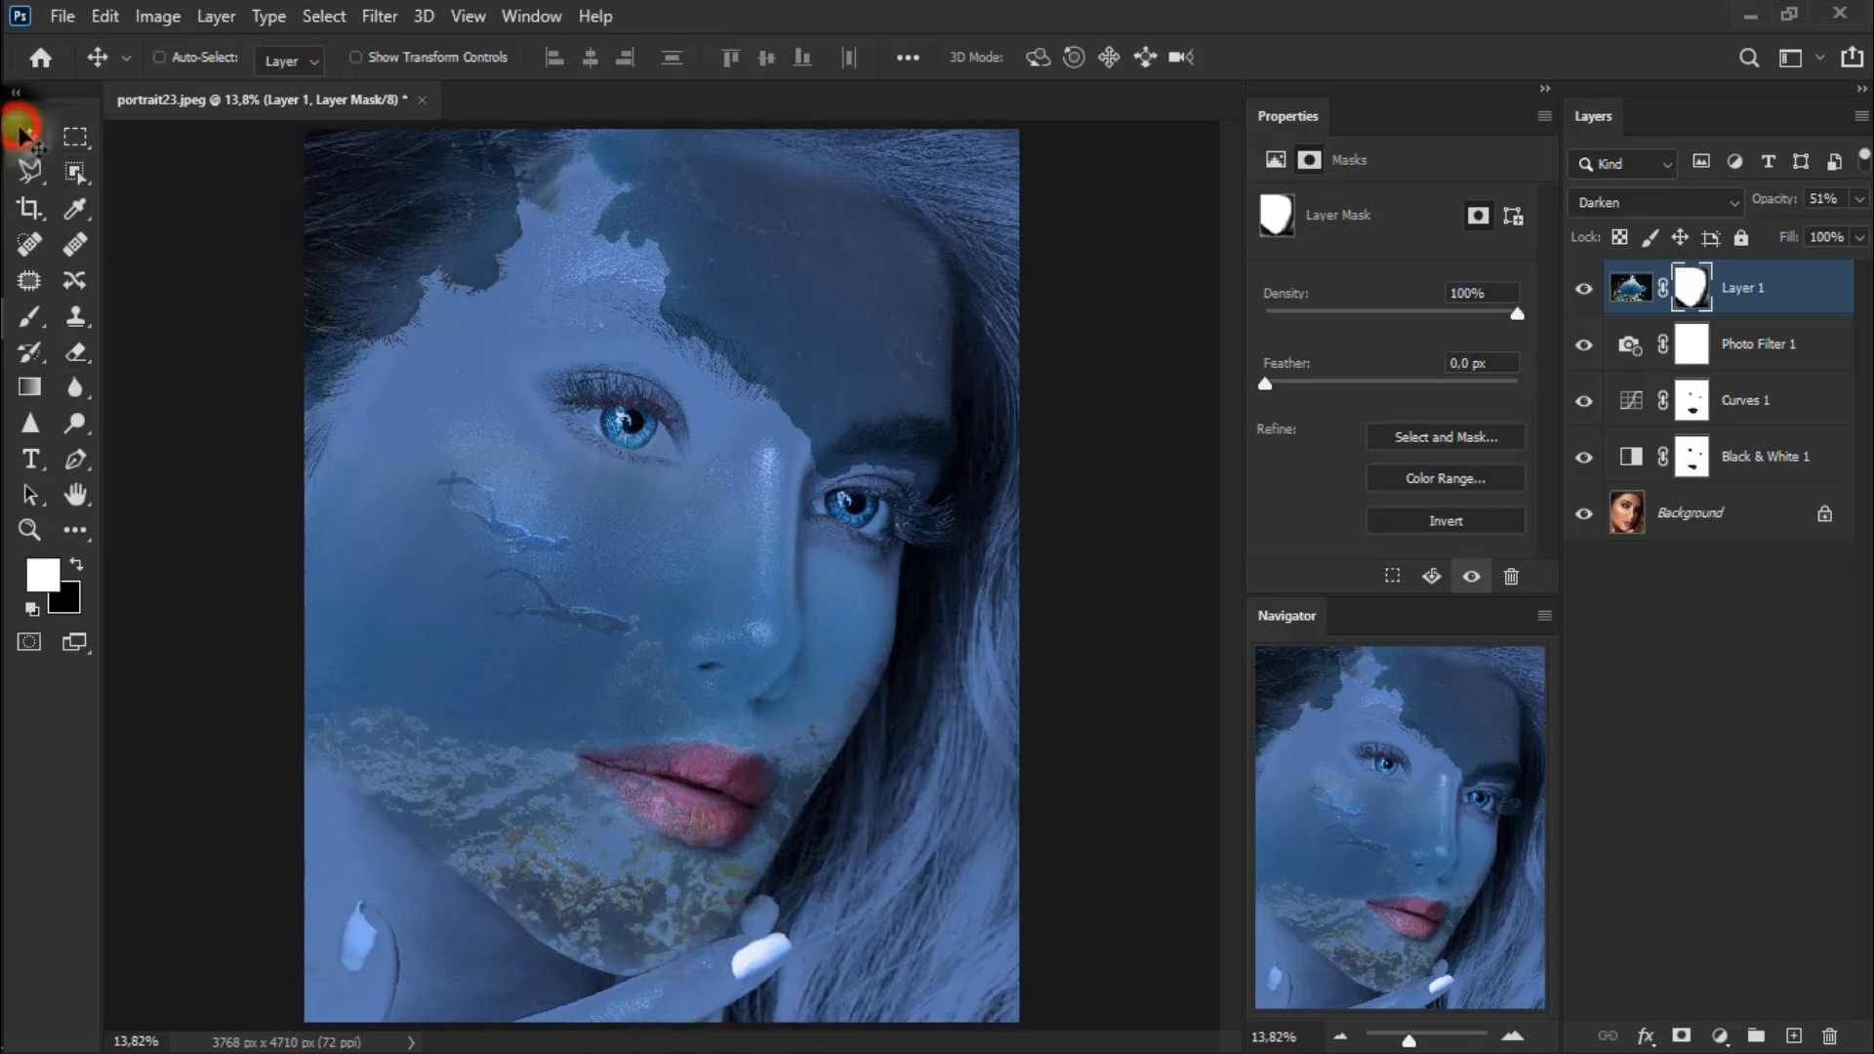
left_click(1159, 966)
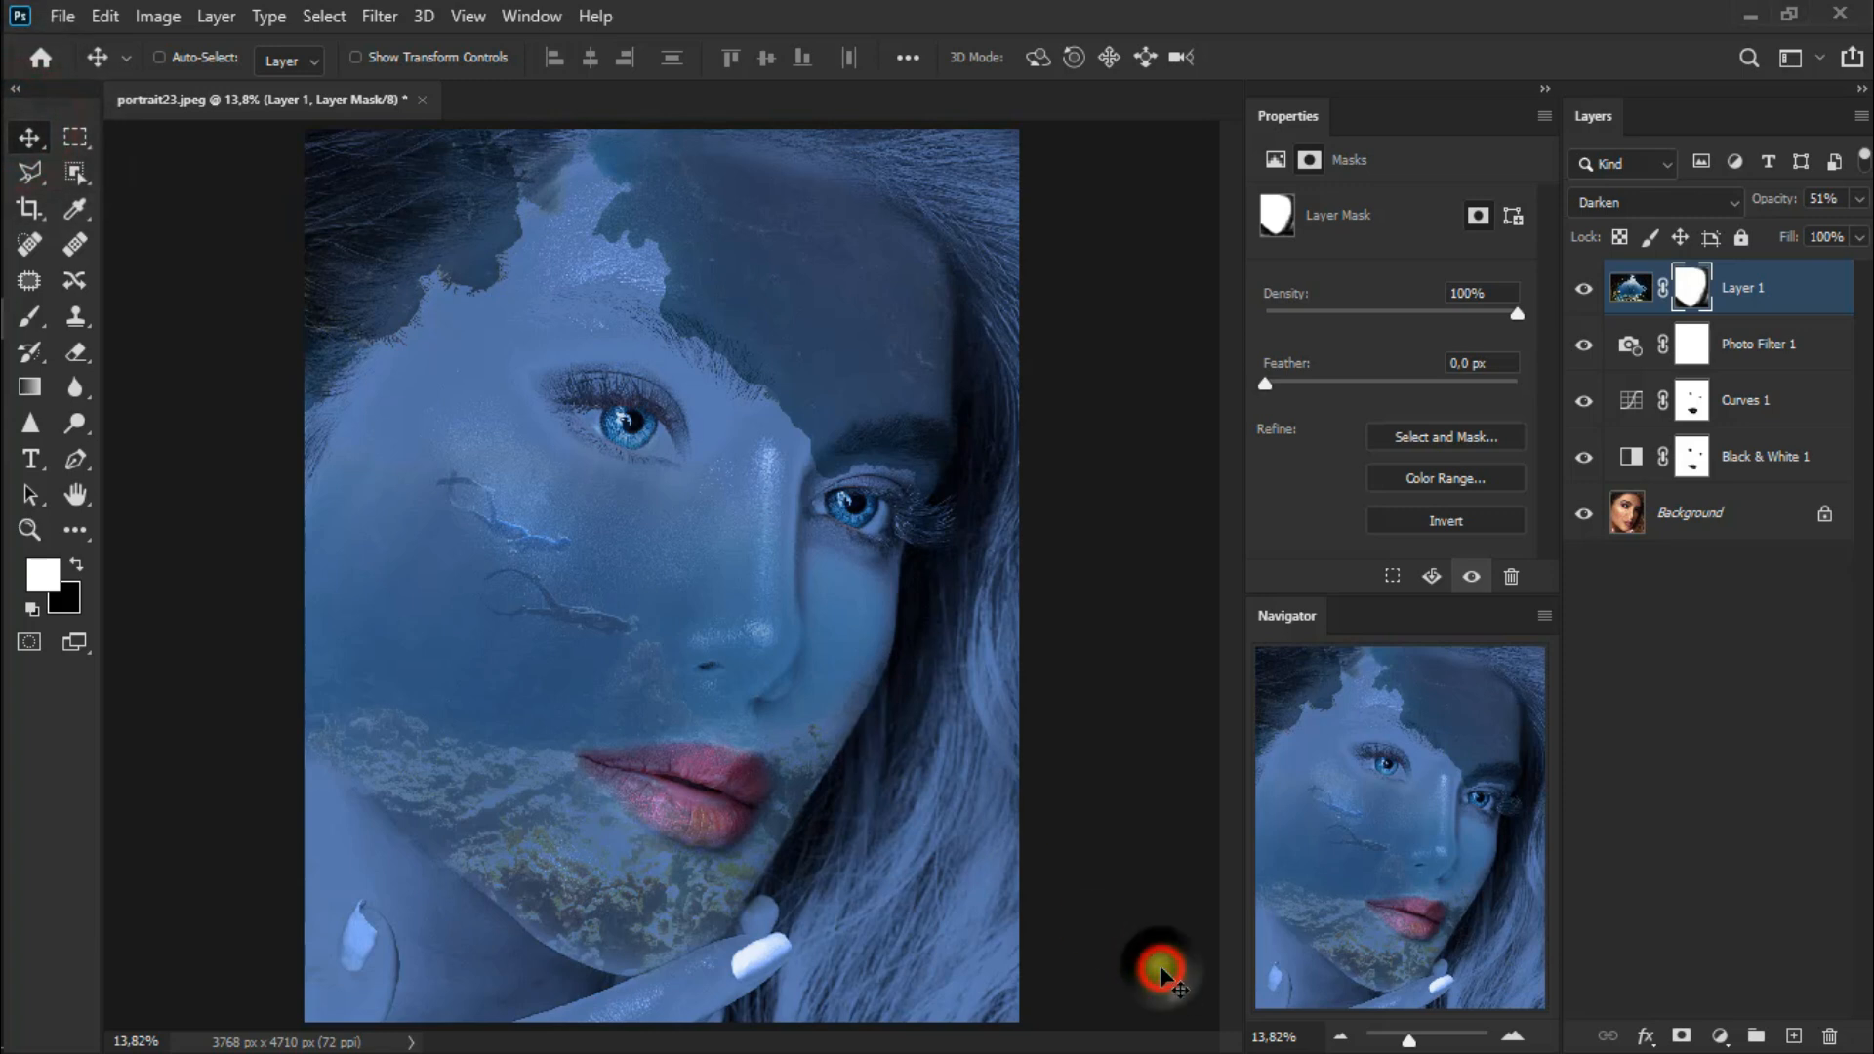
Erase the underwater layer's mask over both eyes with the Eraser at 30% opacity.
left_click(83, 369)
left_click(626, 425)
left_click(625, 422)
left_click(877, 518)
left_click(840, 483)
left_click(850, 488)
left_click(891, 492)
left_click(878, 491)
left_click(849, 505)
left_click(903, 517)
left_click(855, 504)
left_click(615, 412)
left_click(841, 484)
left_click(908, 493)
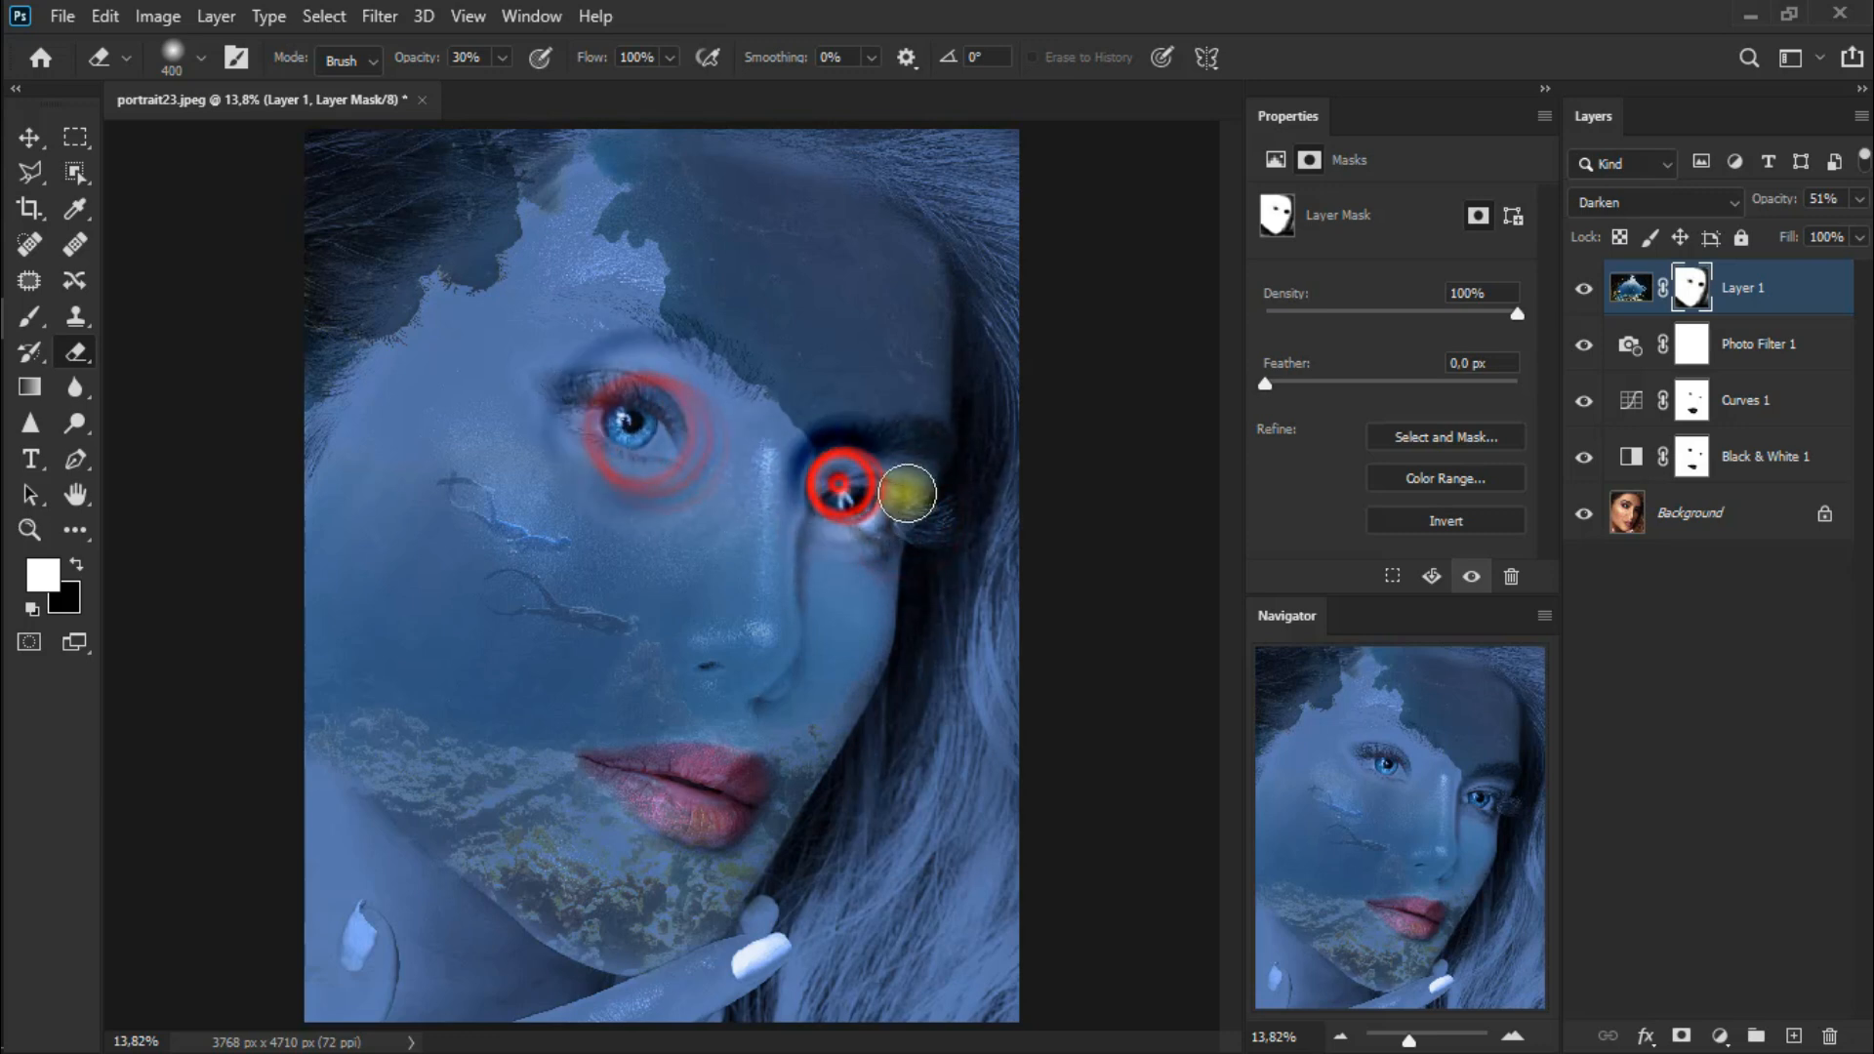
left_click(27, 142)
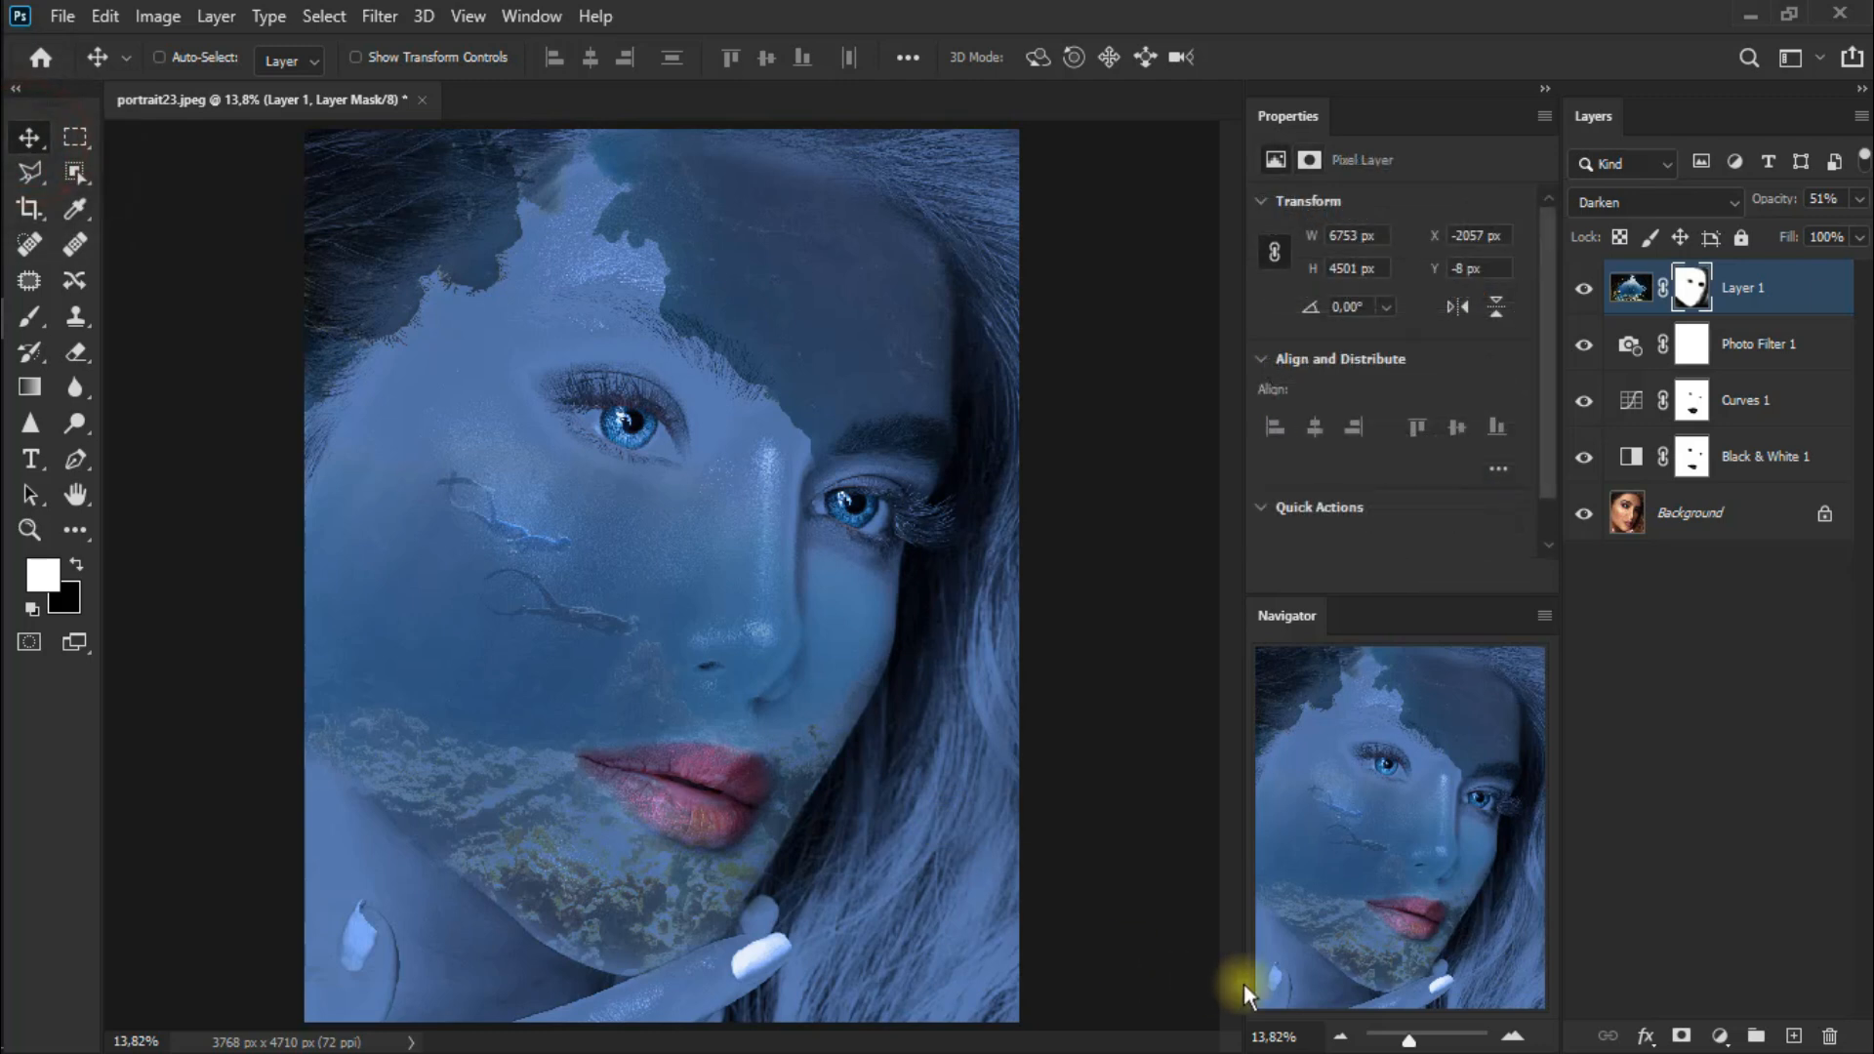
Add a Brightness/Contrast adjustment layer on top with brightness -16 and contrast 40.
left_click(1715, 1036)
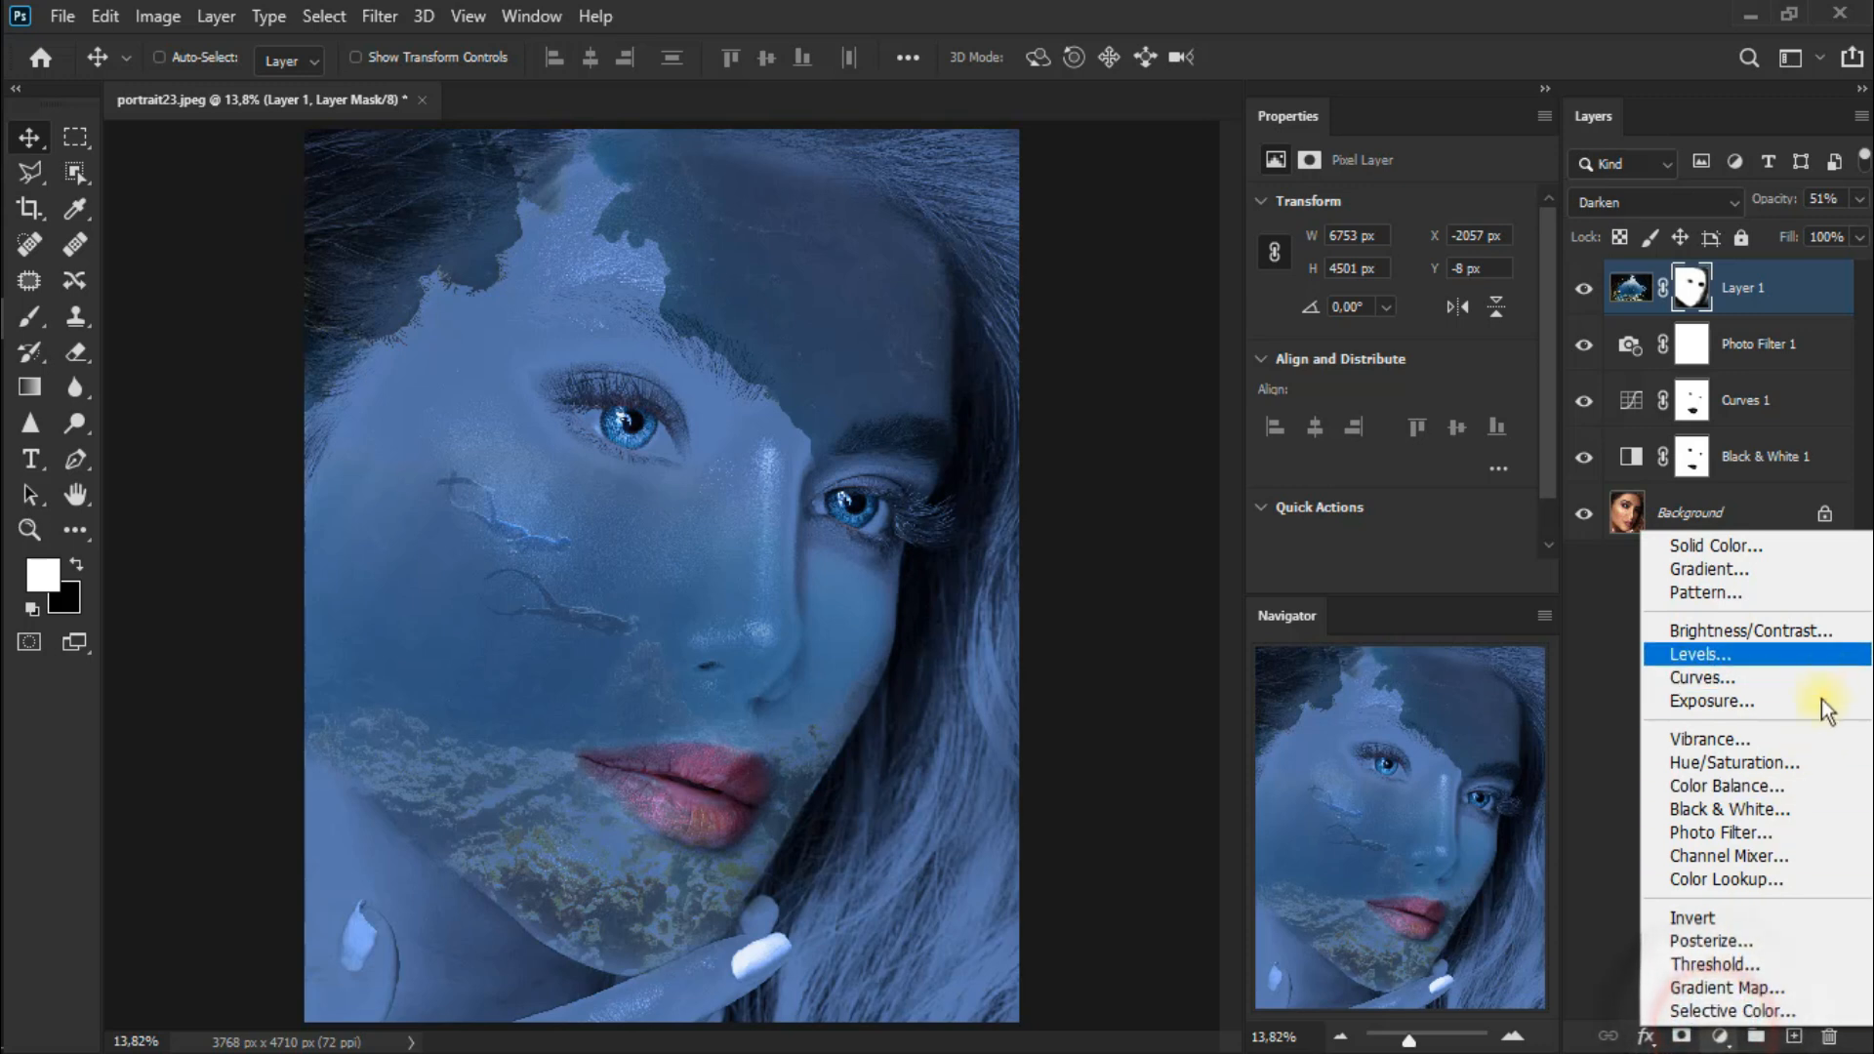
left_click(1845, 636)
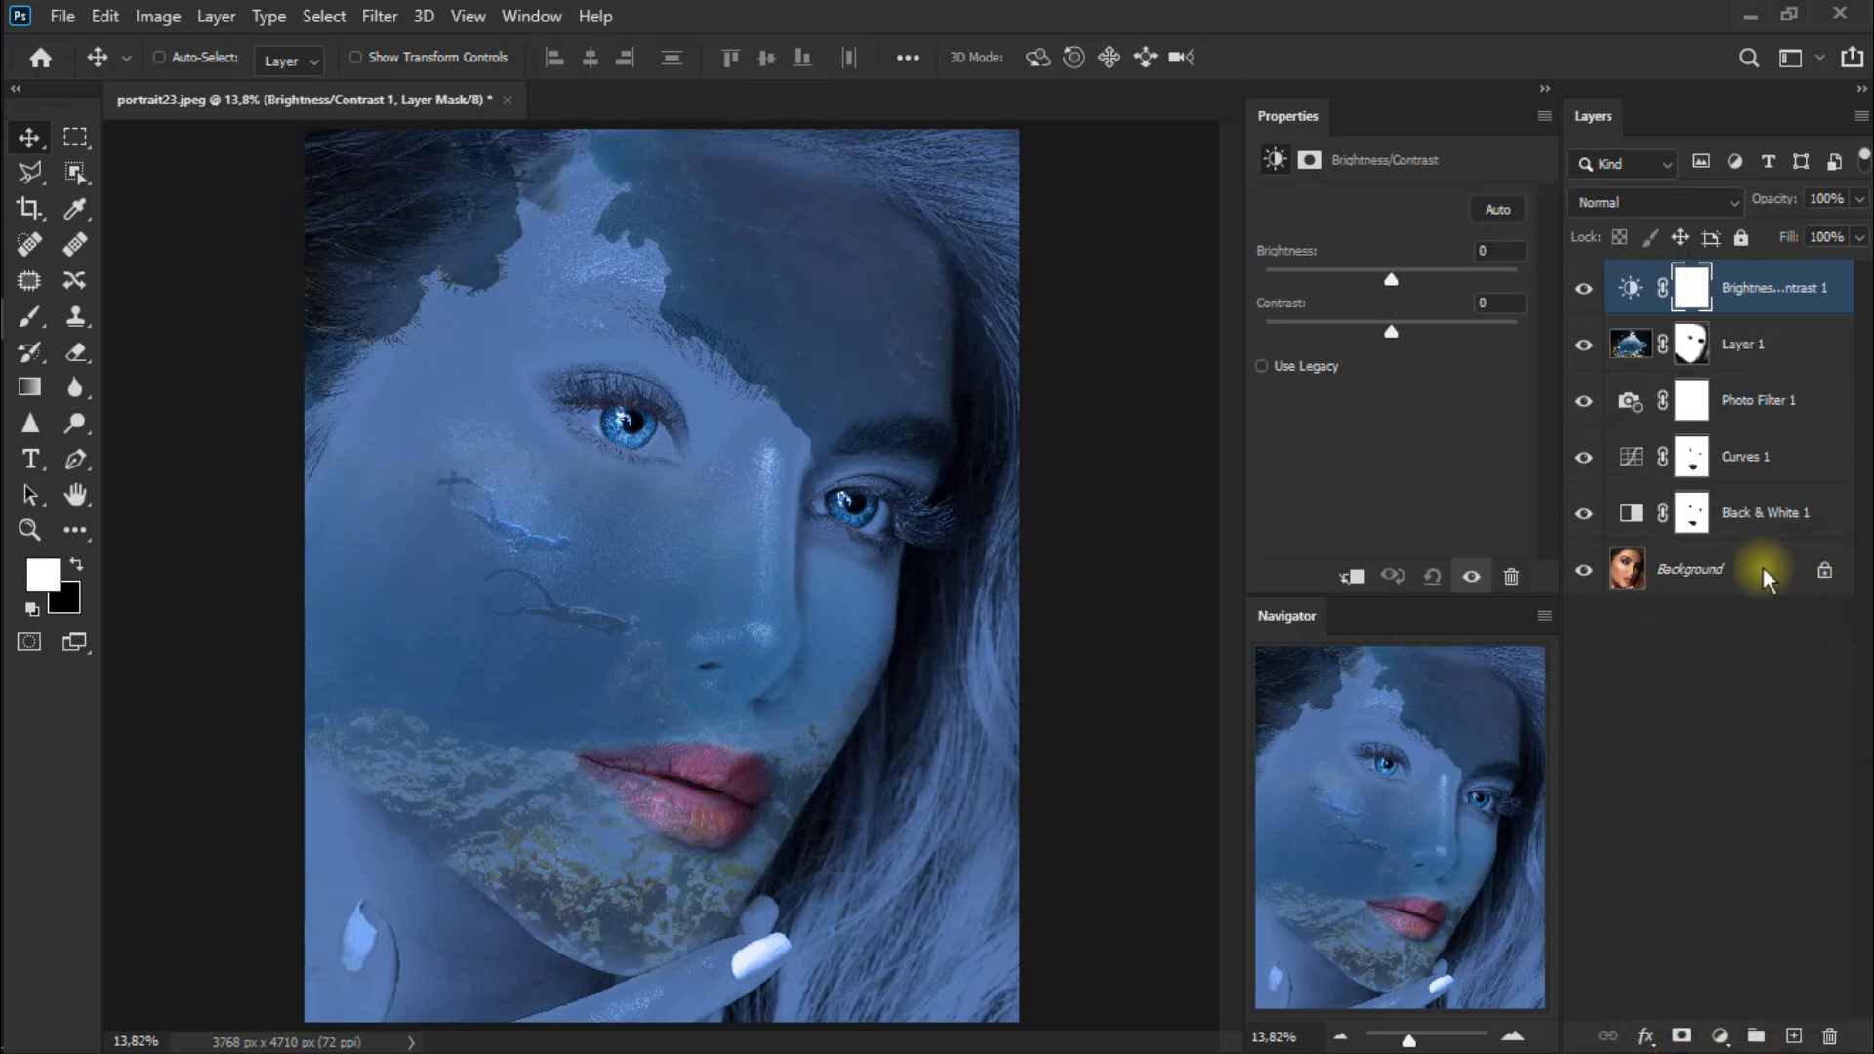
left_click_drag(1395, 281, 1425, 338)
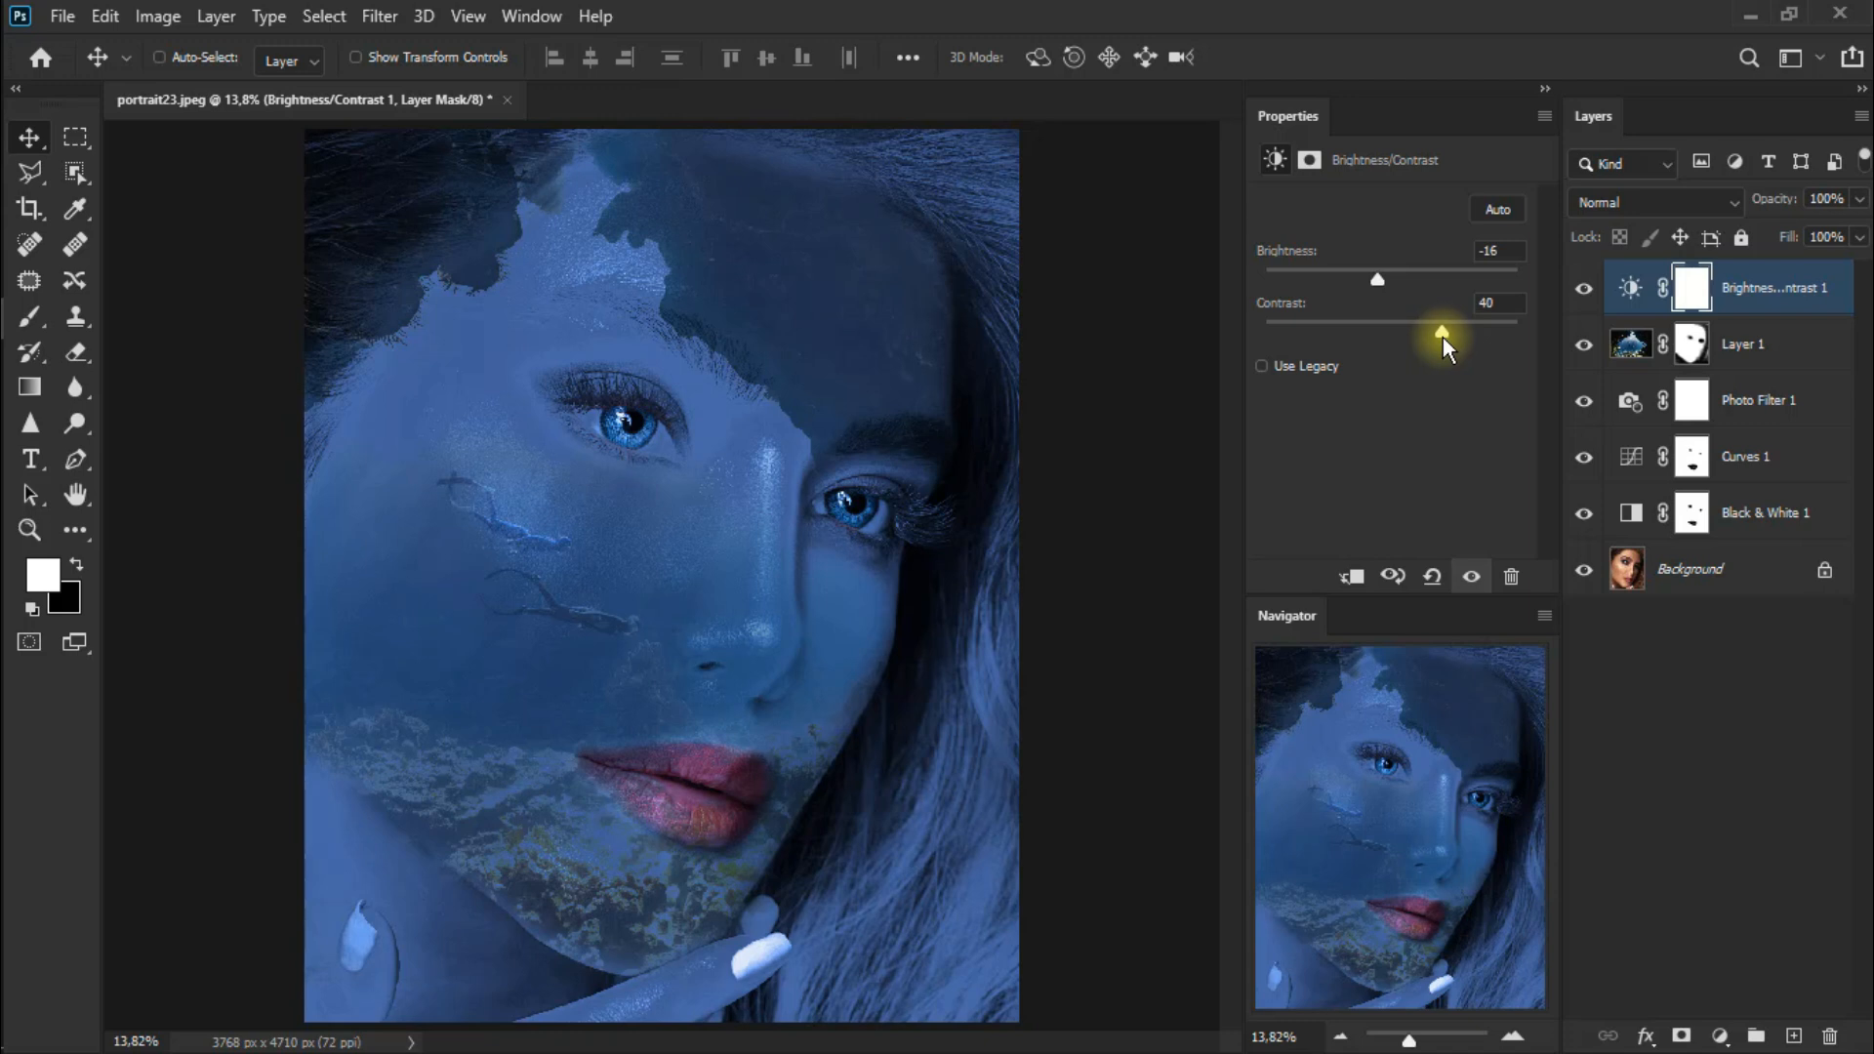
Compare the image with and without the Brightness/Contrast adjustment by toggling that layer's visibility.
left_click(1585, 290)
left_click(1585, 290)
left_click(1585, 290)
left_click(1584, 290)
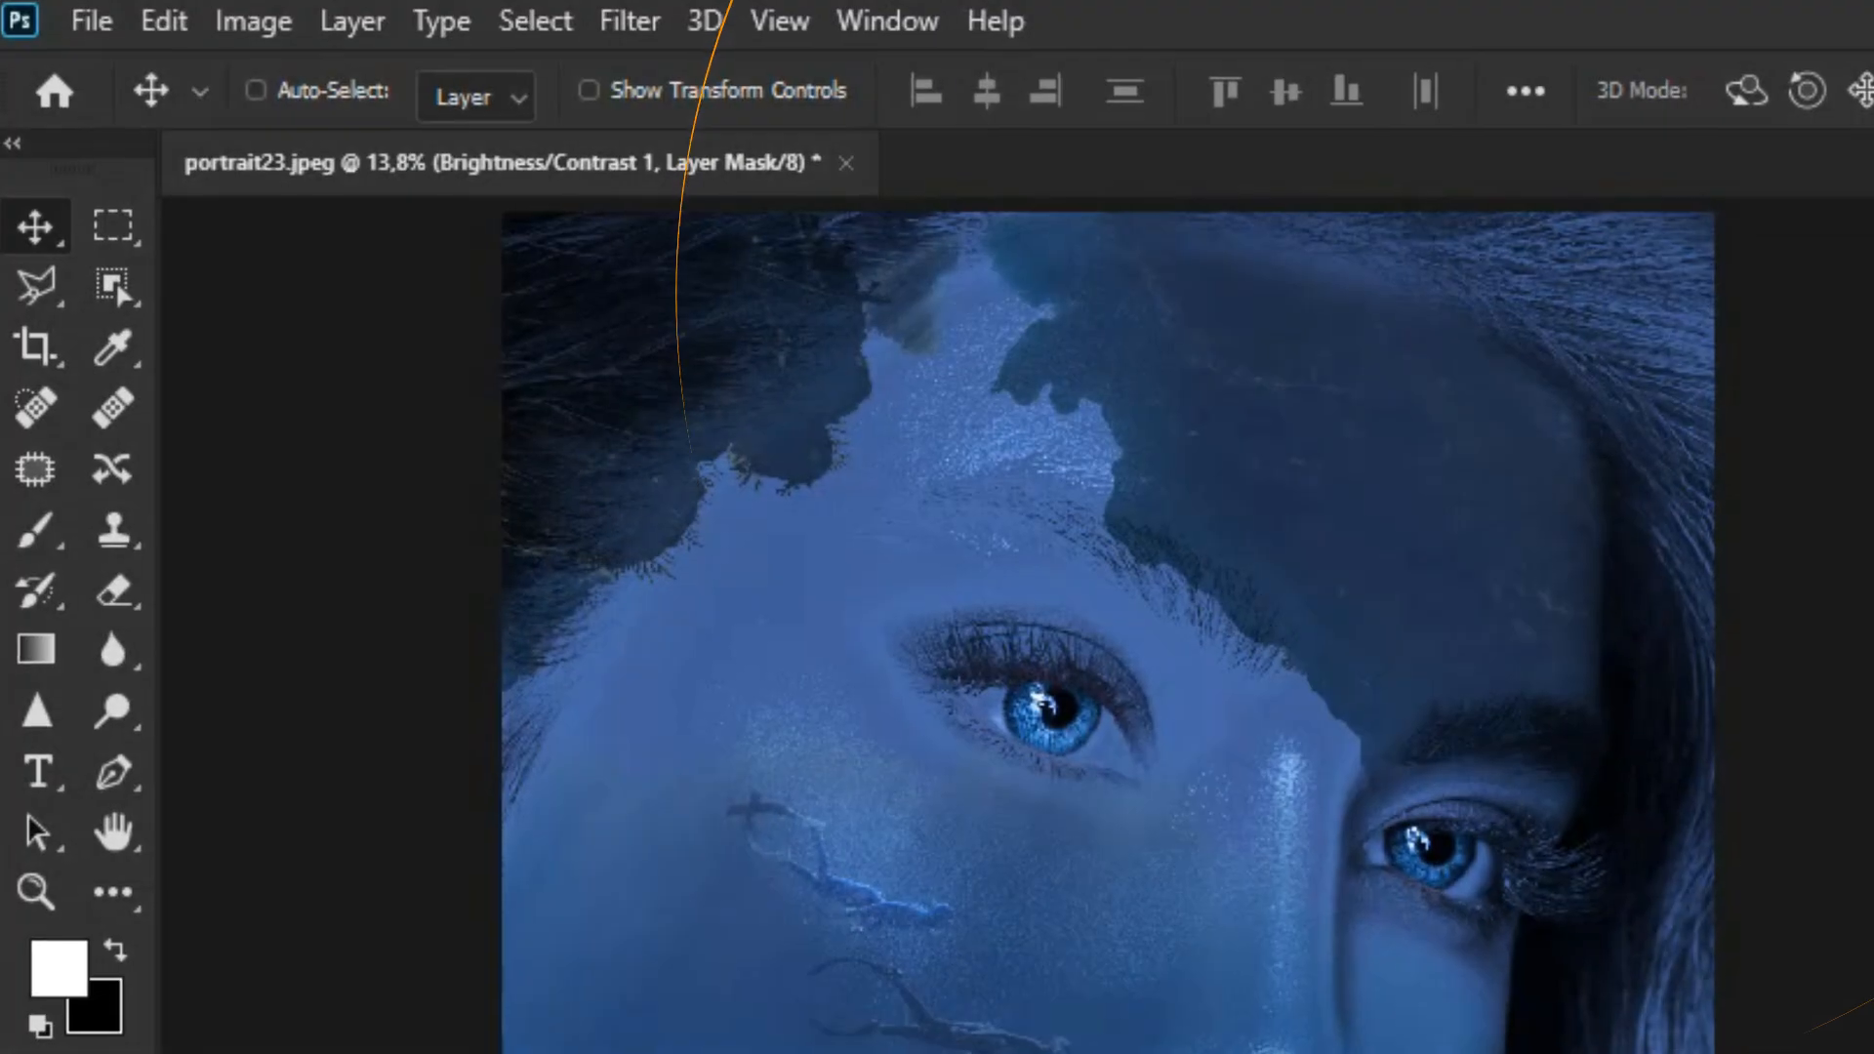
Save the document as water-portrait.psd with Maximize Compatibility enabled.
left_click(92, 21)
left_click(543, 820)
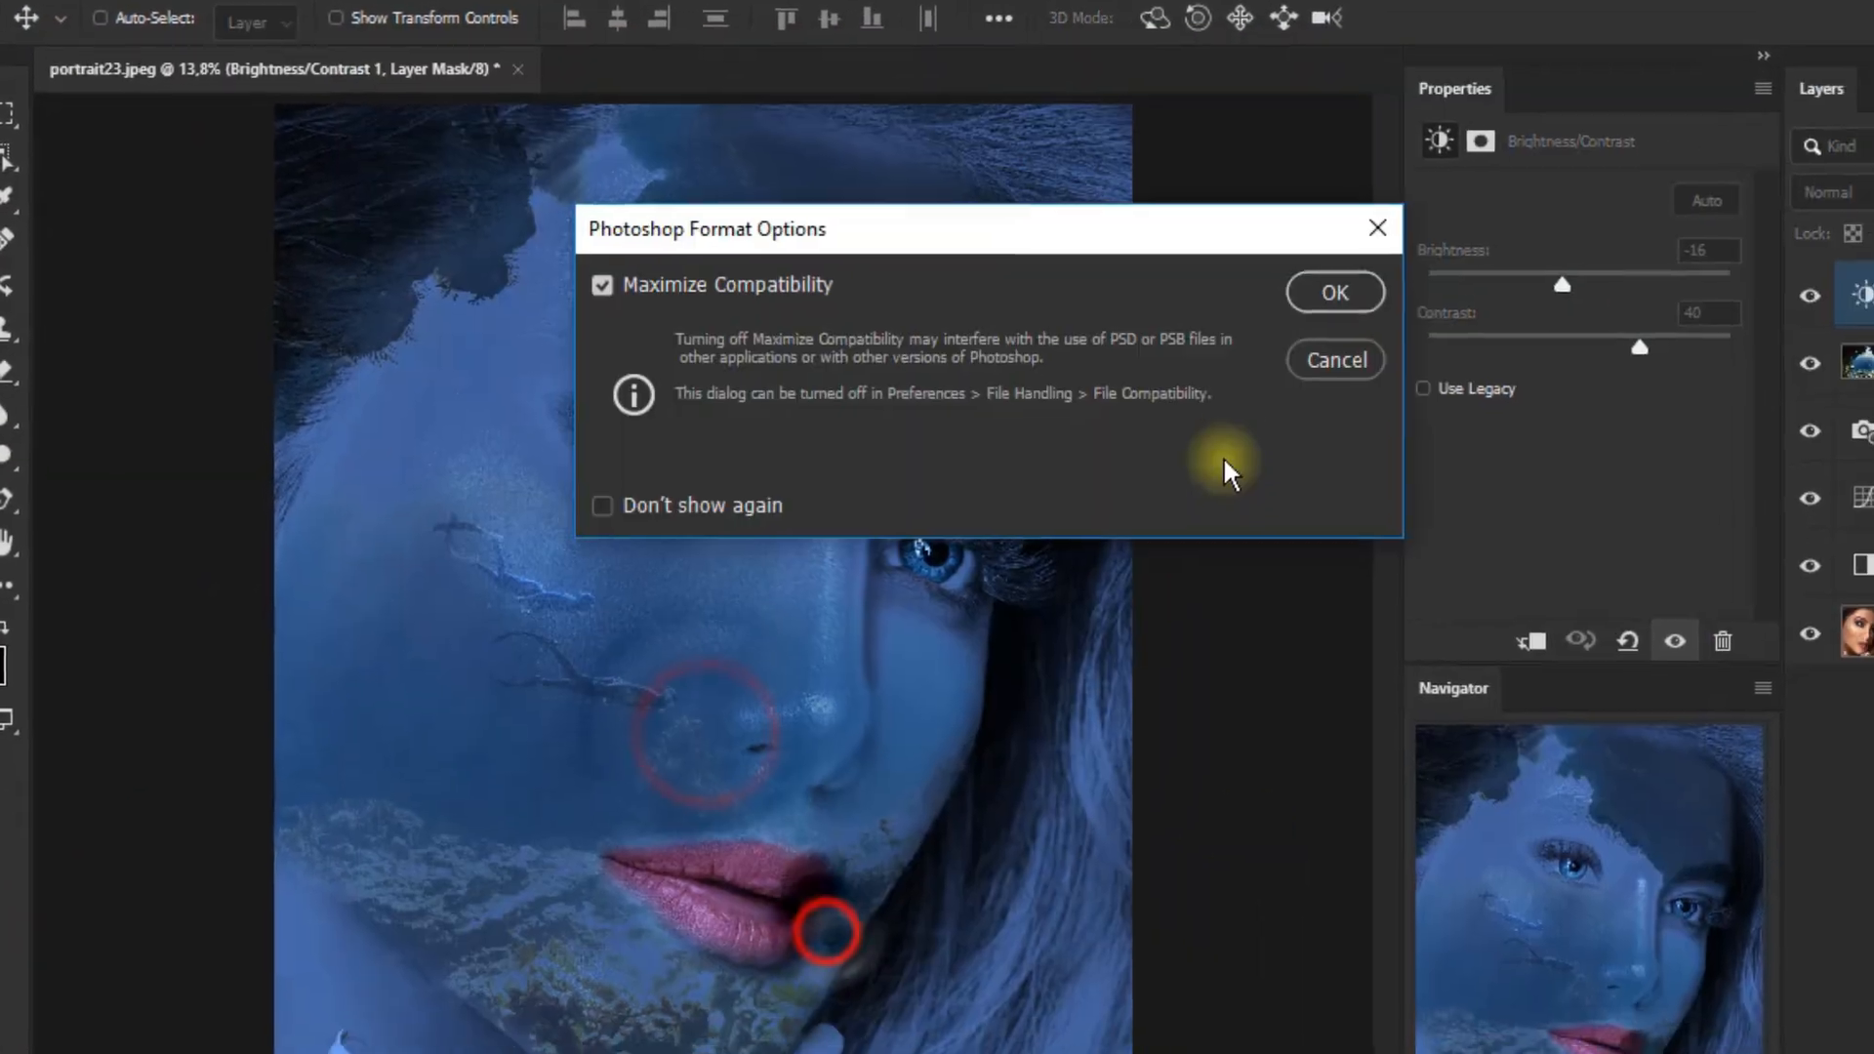
left_click(1325, 293)
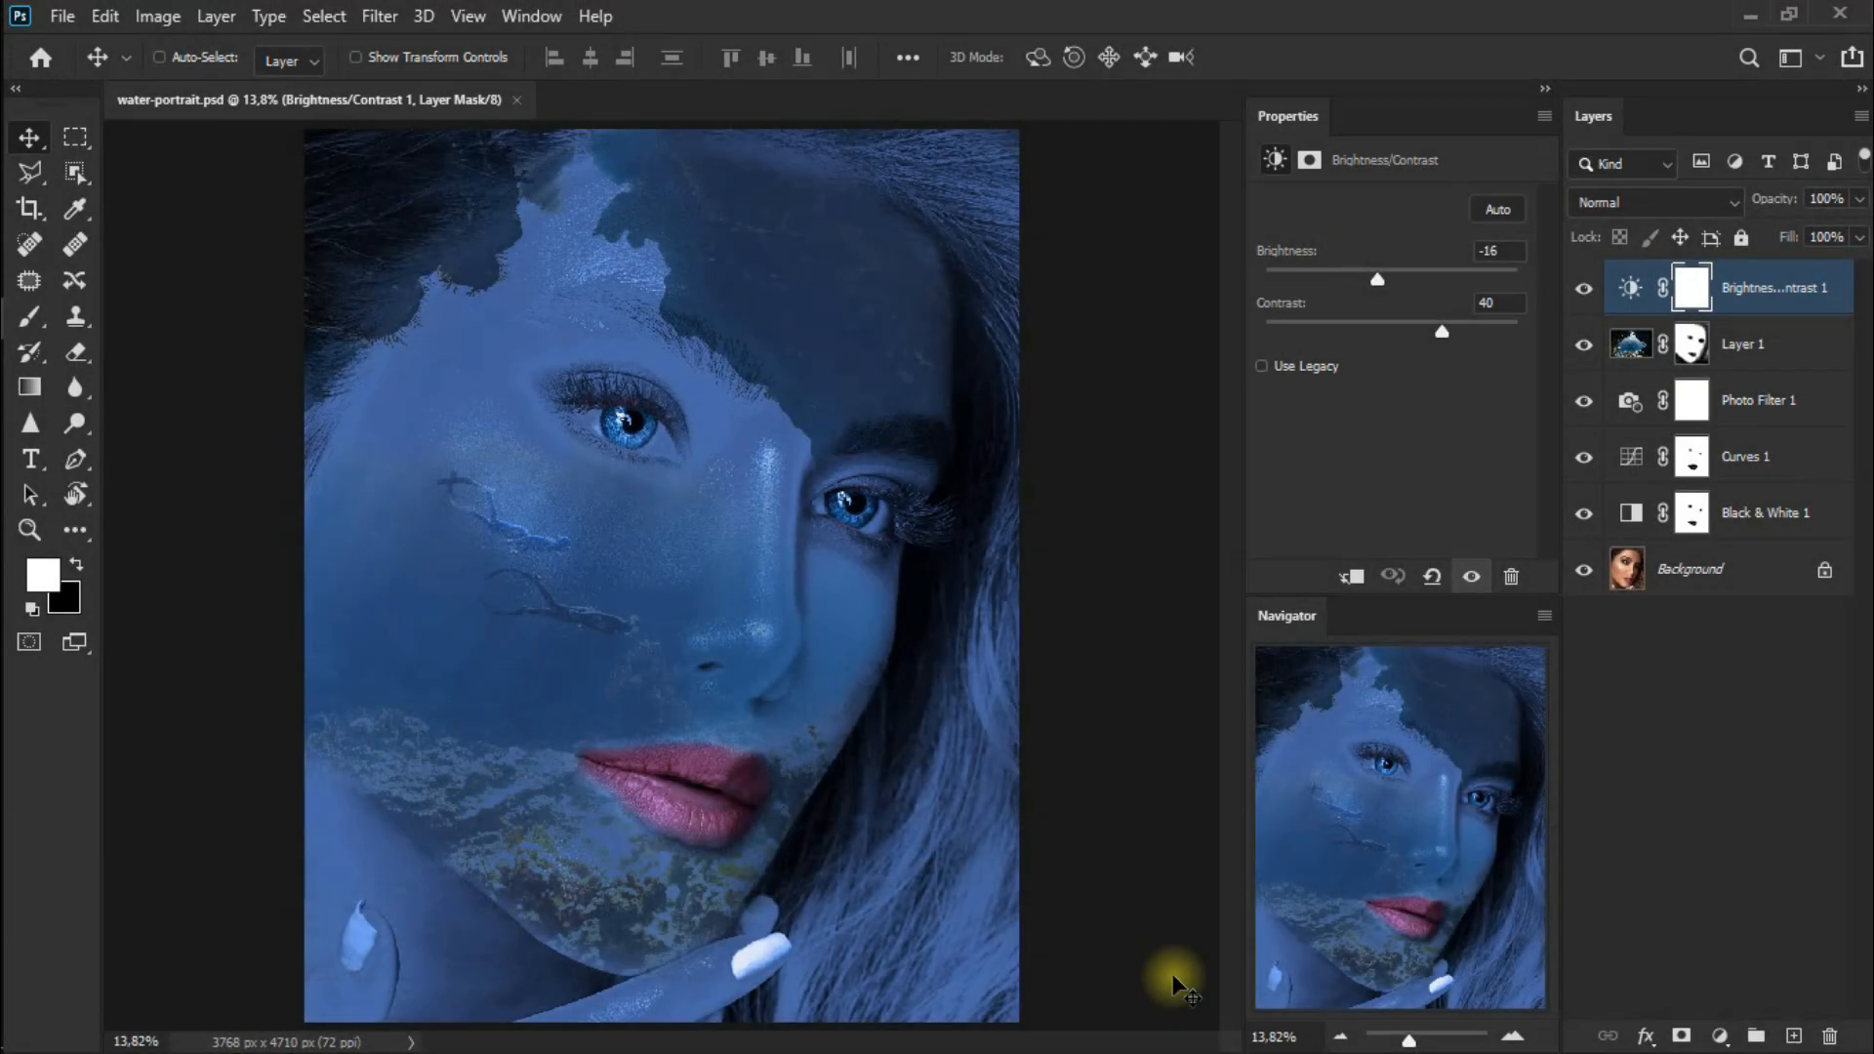
Add a new top layer and paint a soft white glow over the cheek and divers with a 1400 px brush at 67% opacity.
left_click(1796, 1039)
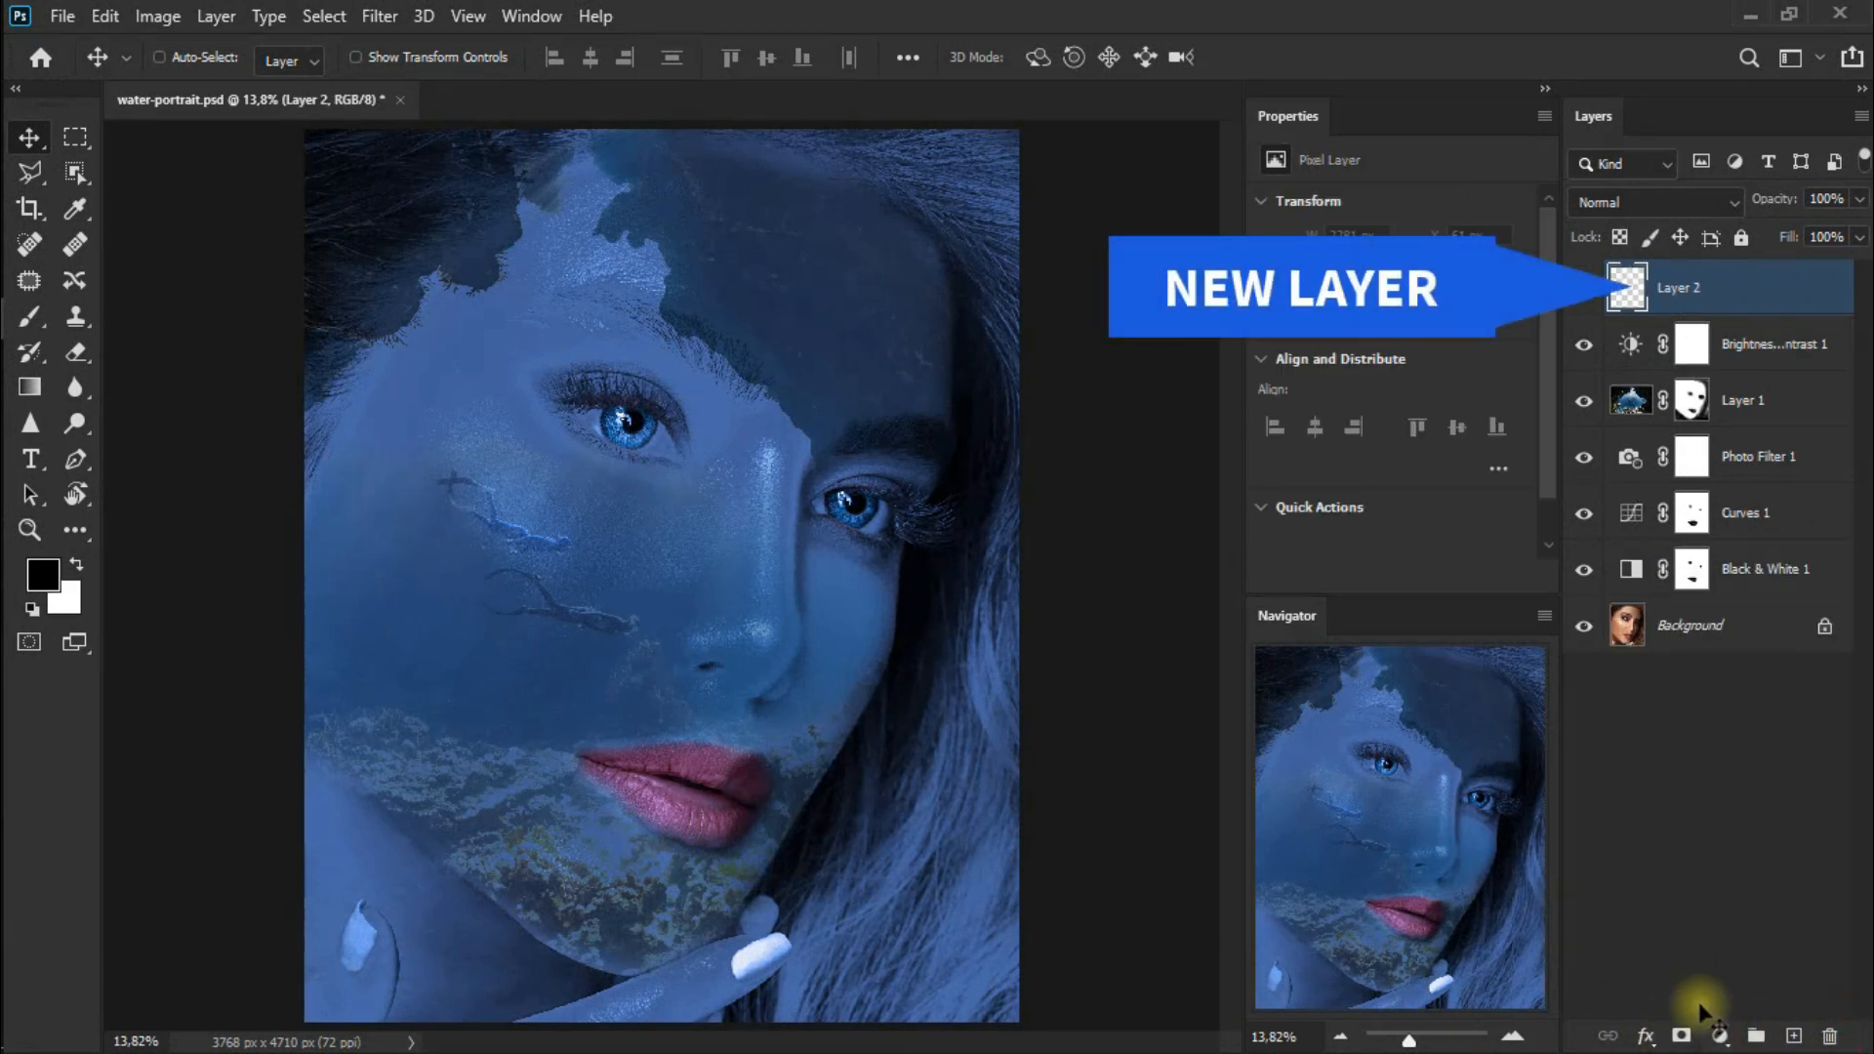
left_click(32, 318)
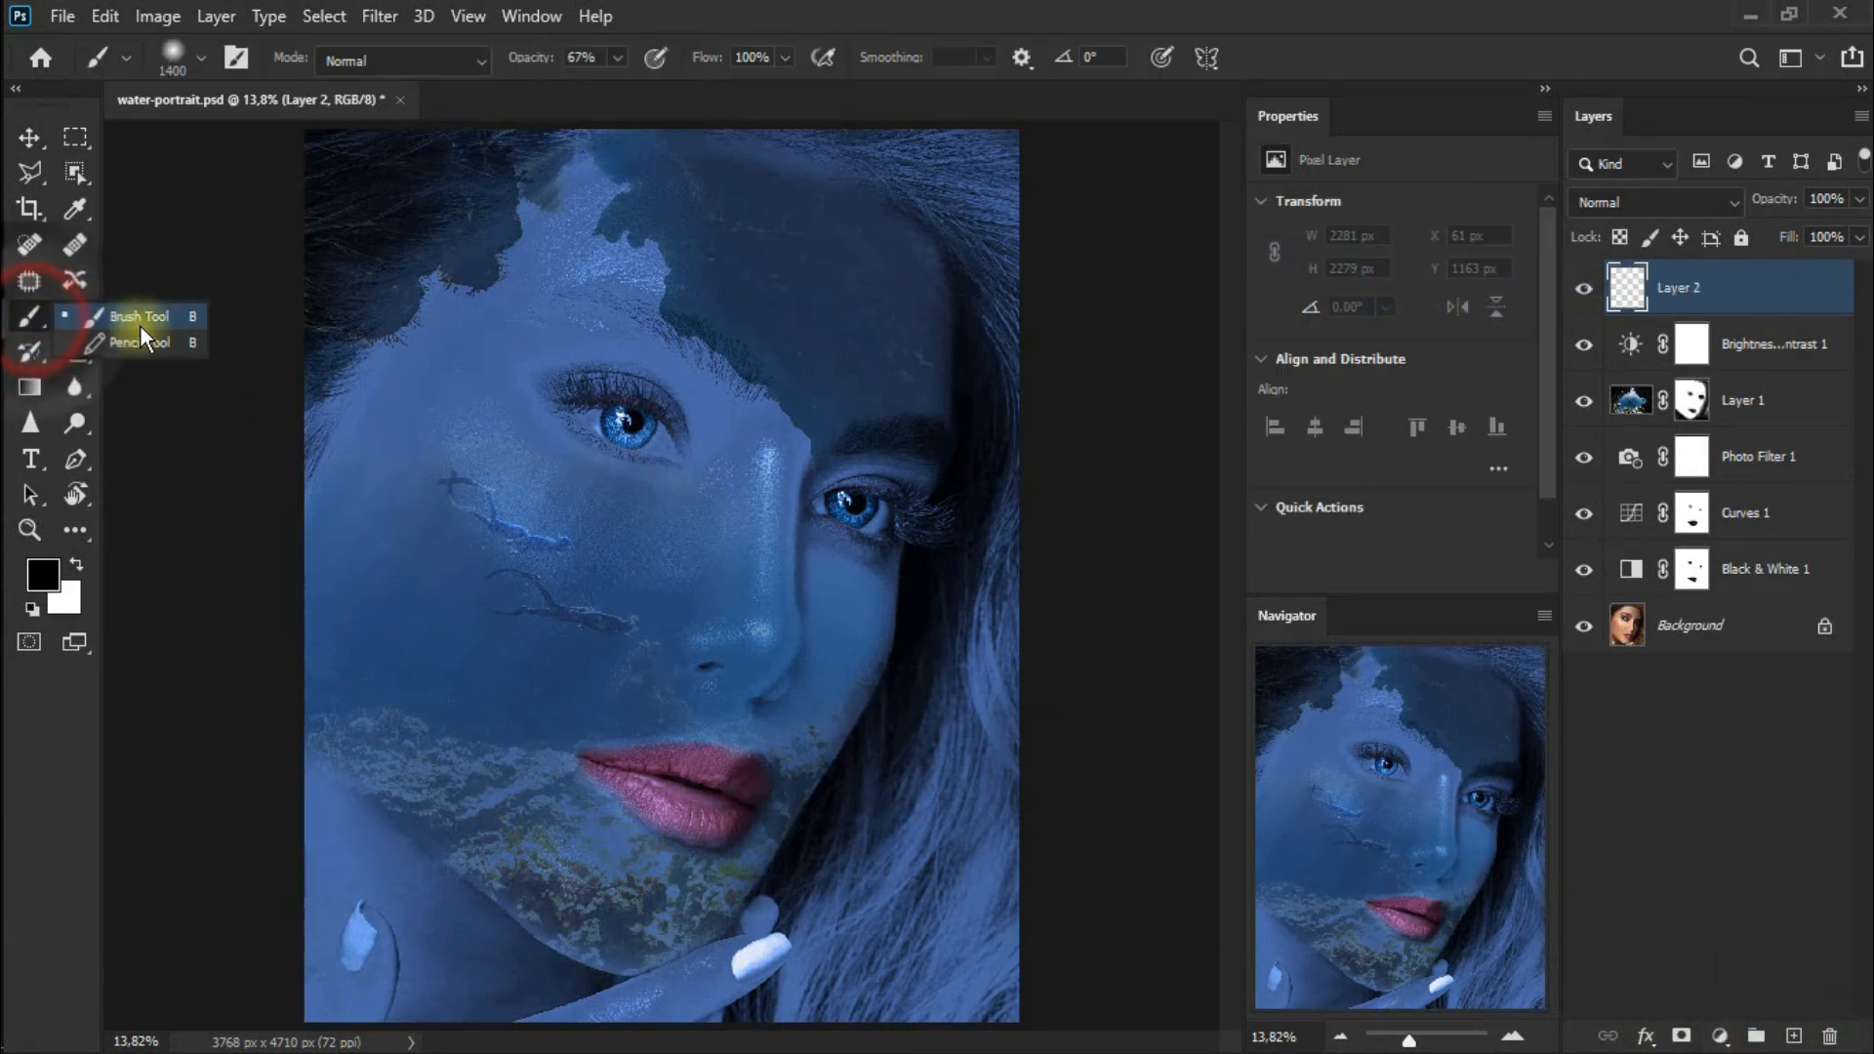
left_click(76, 564)
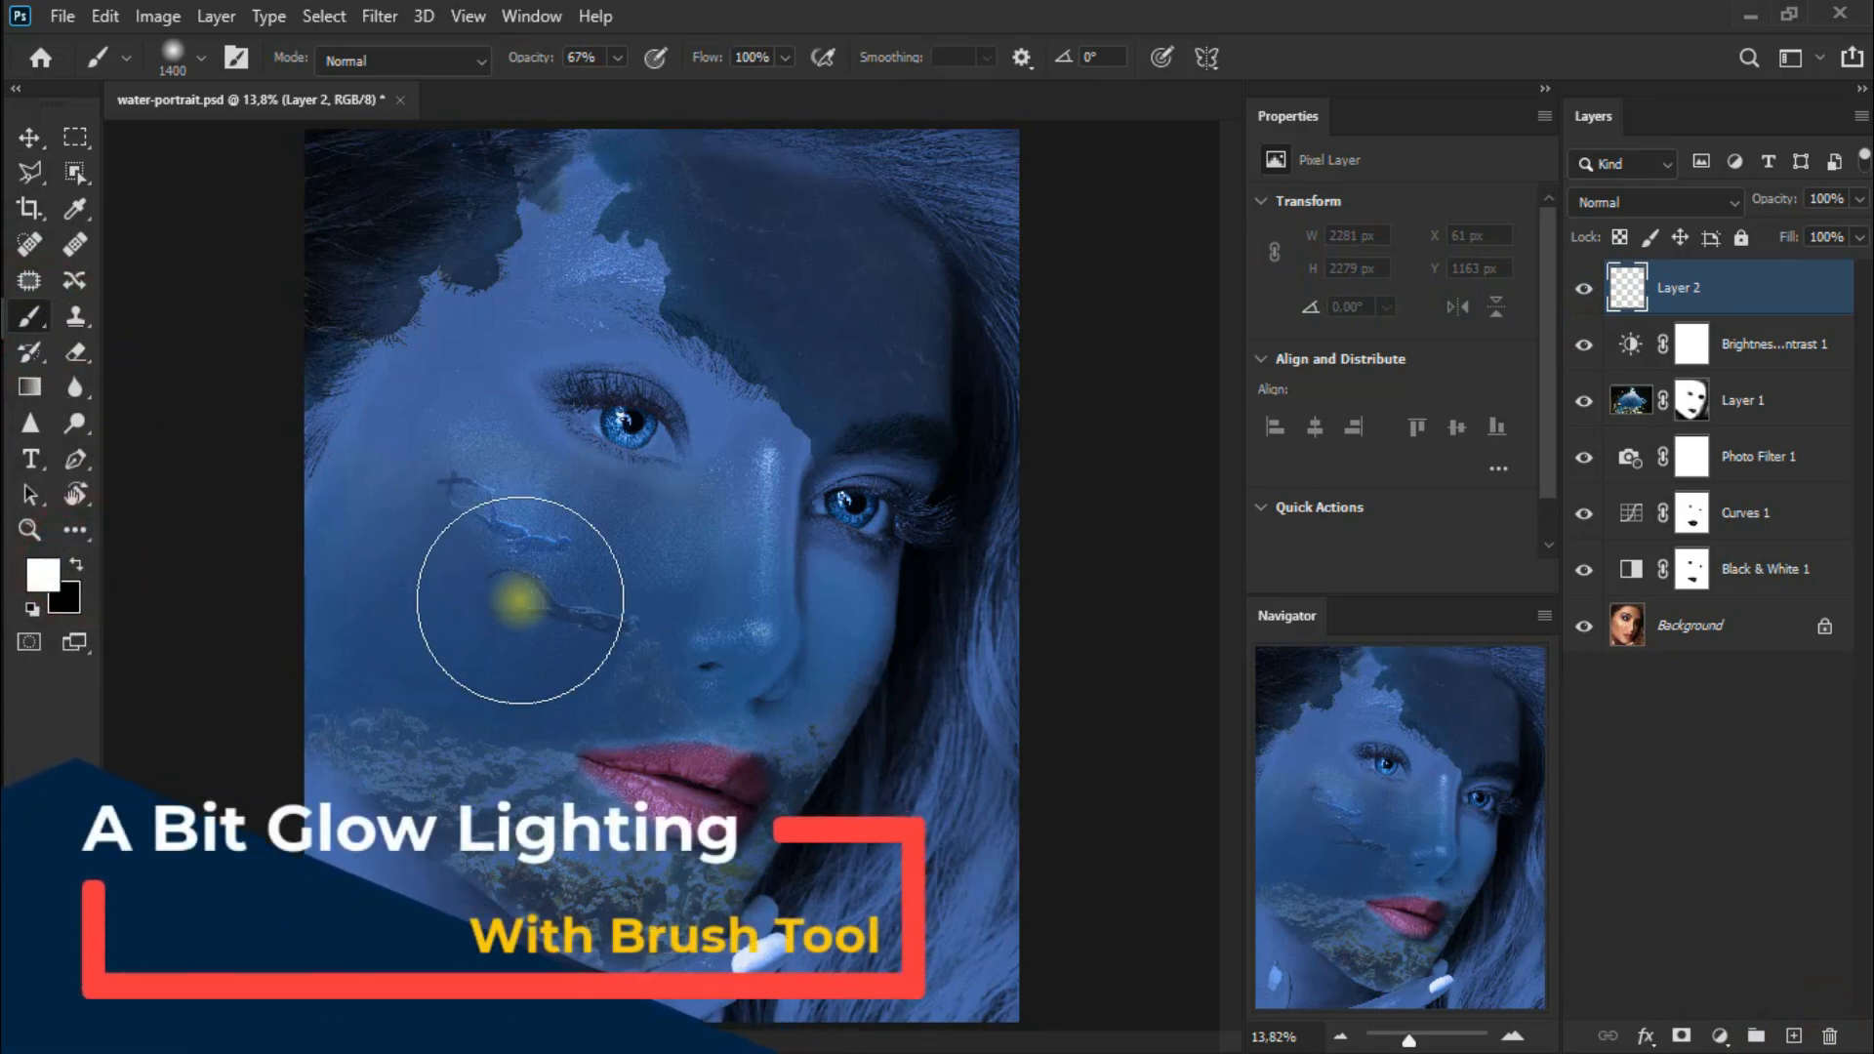
left_click(526, 548)
left_click(526, 547)
left_click(563, 564)
left_click(440, 519)
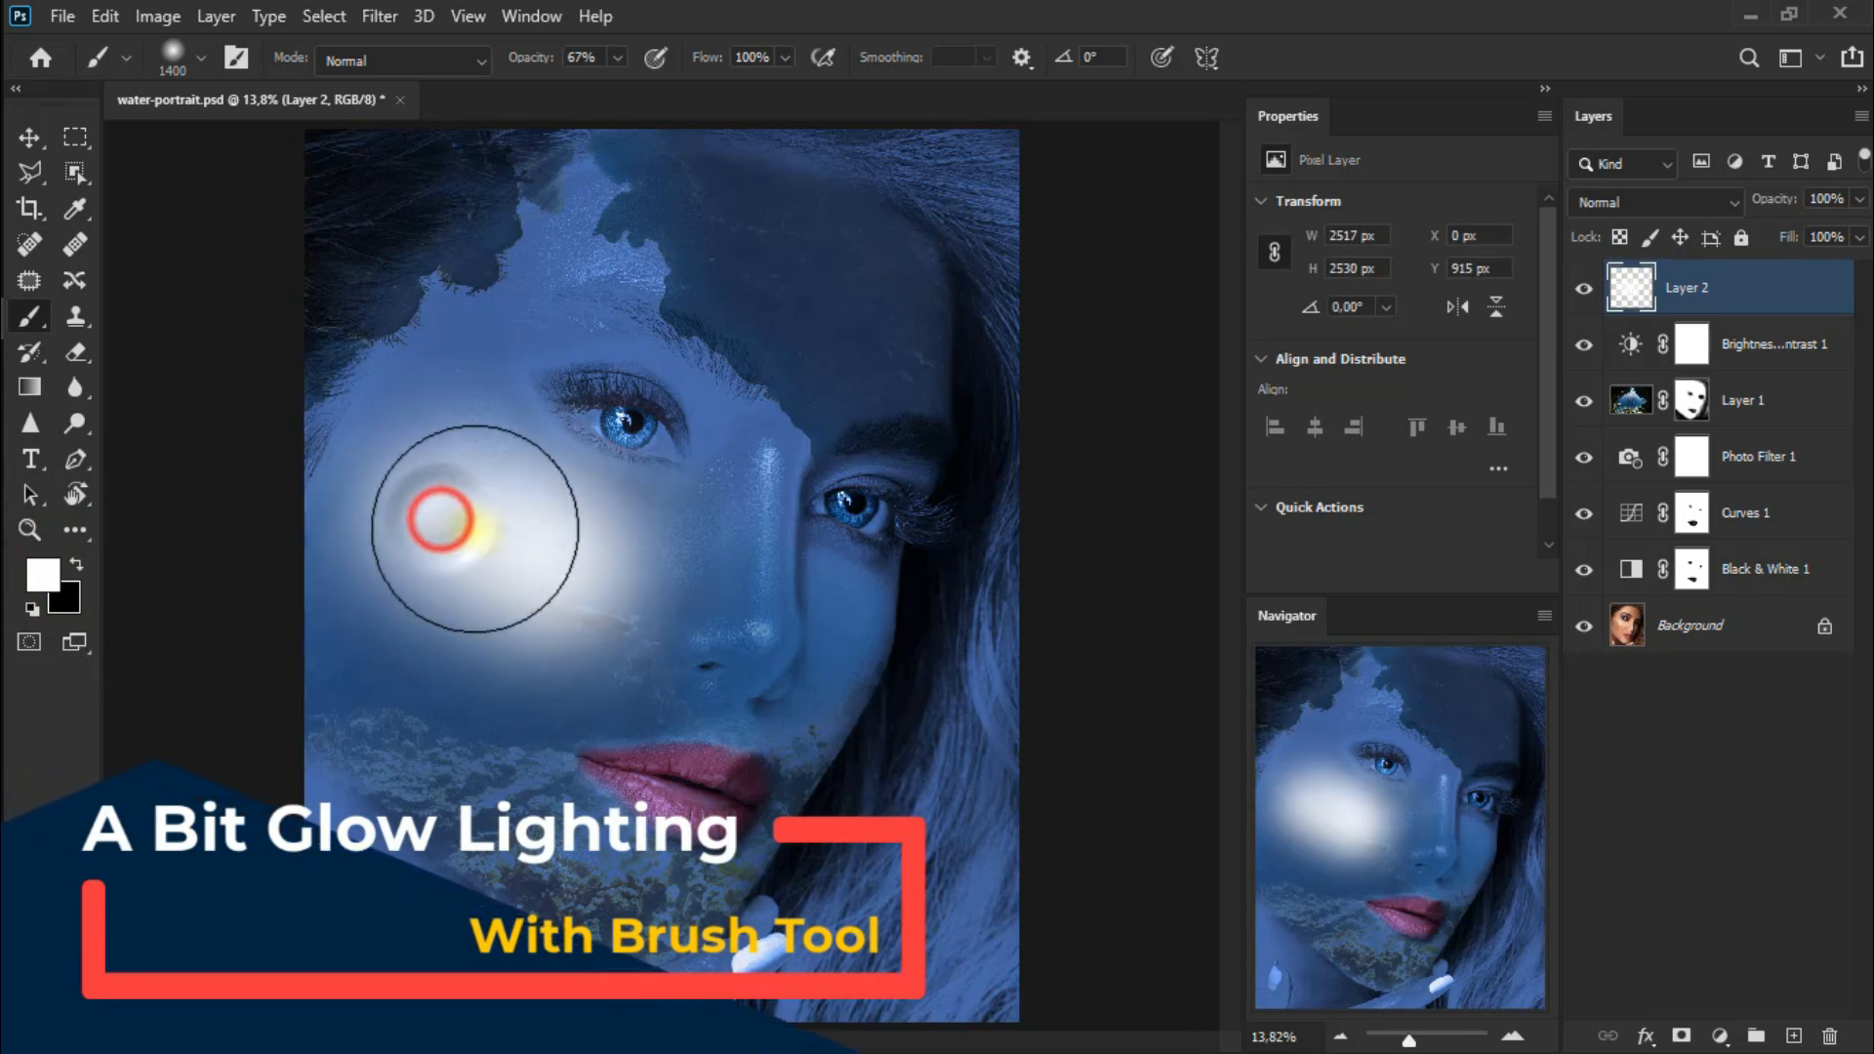
left_click(594, 562)
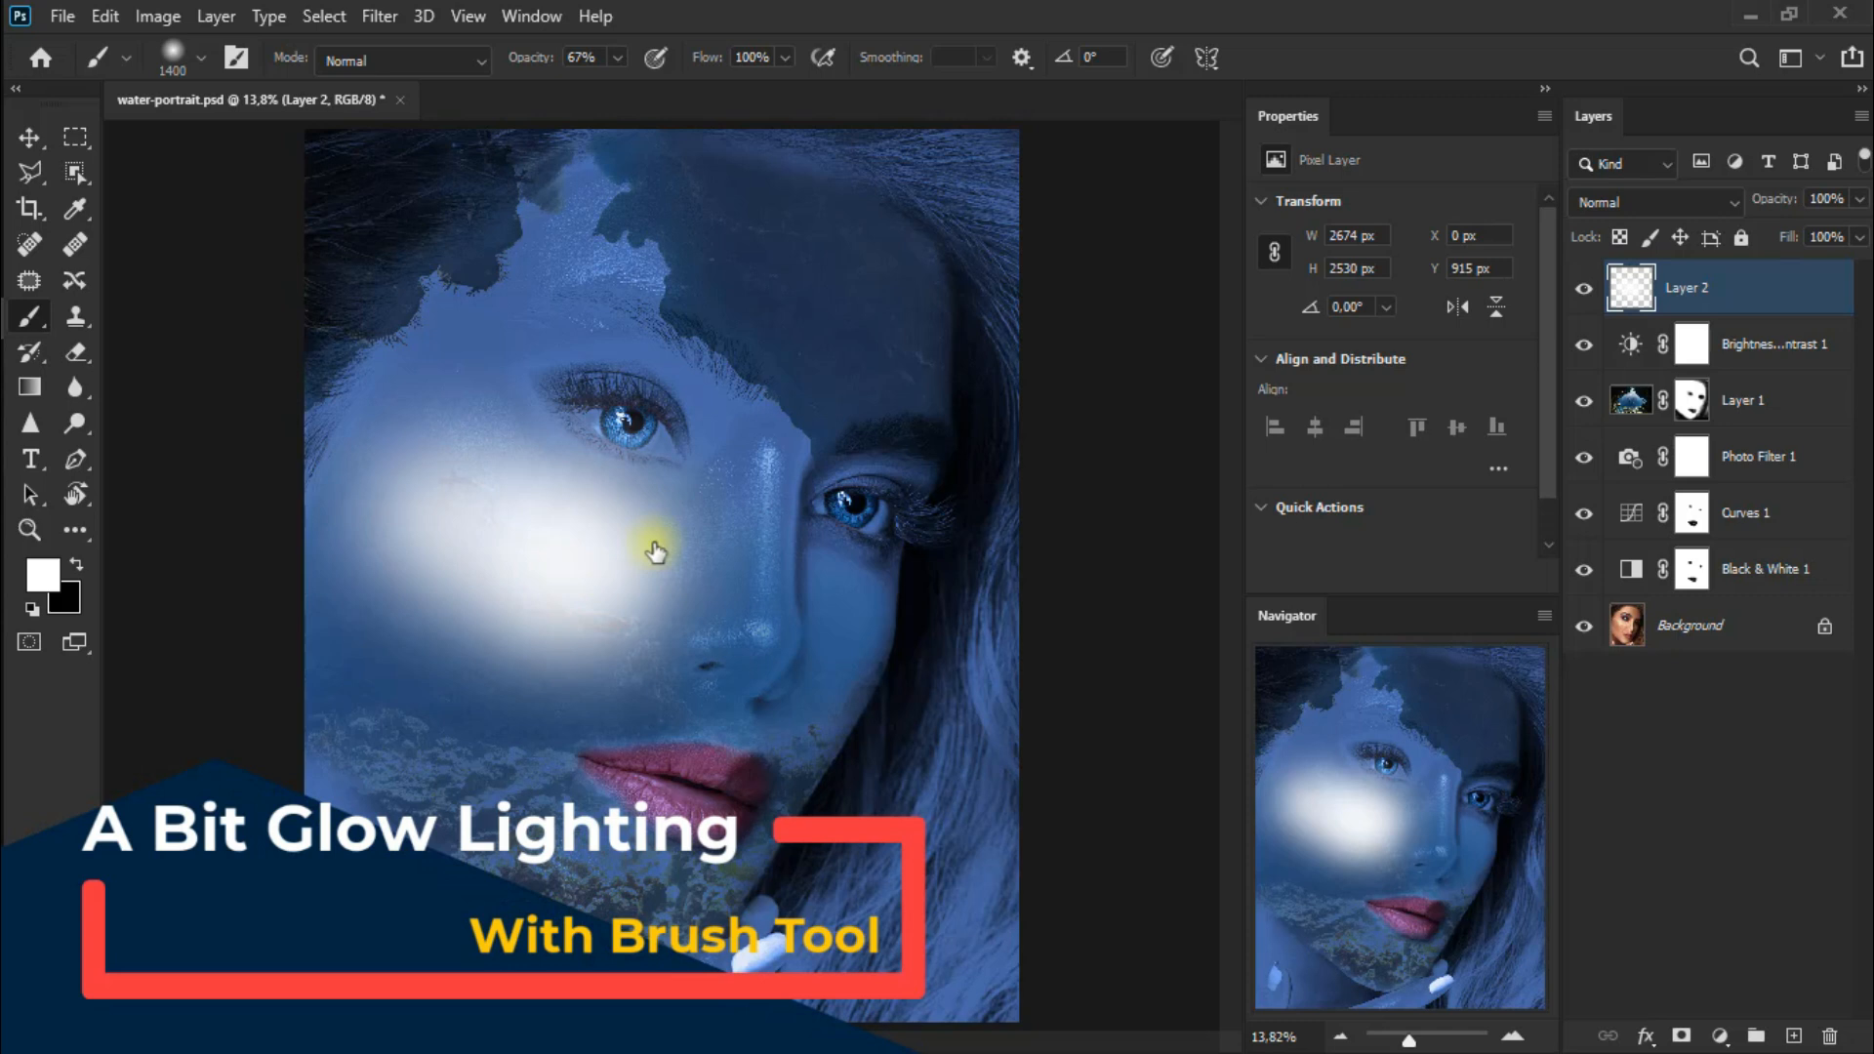
Set the glow layer's blend mode to Overlay, check its effect by toggling visibility, and reduce its opacity to 60%.
left_click(1642, 200)
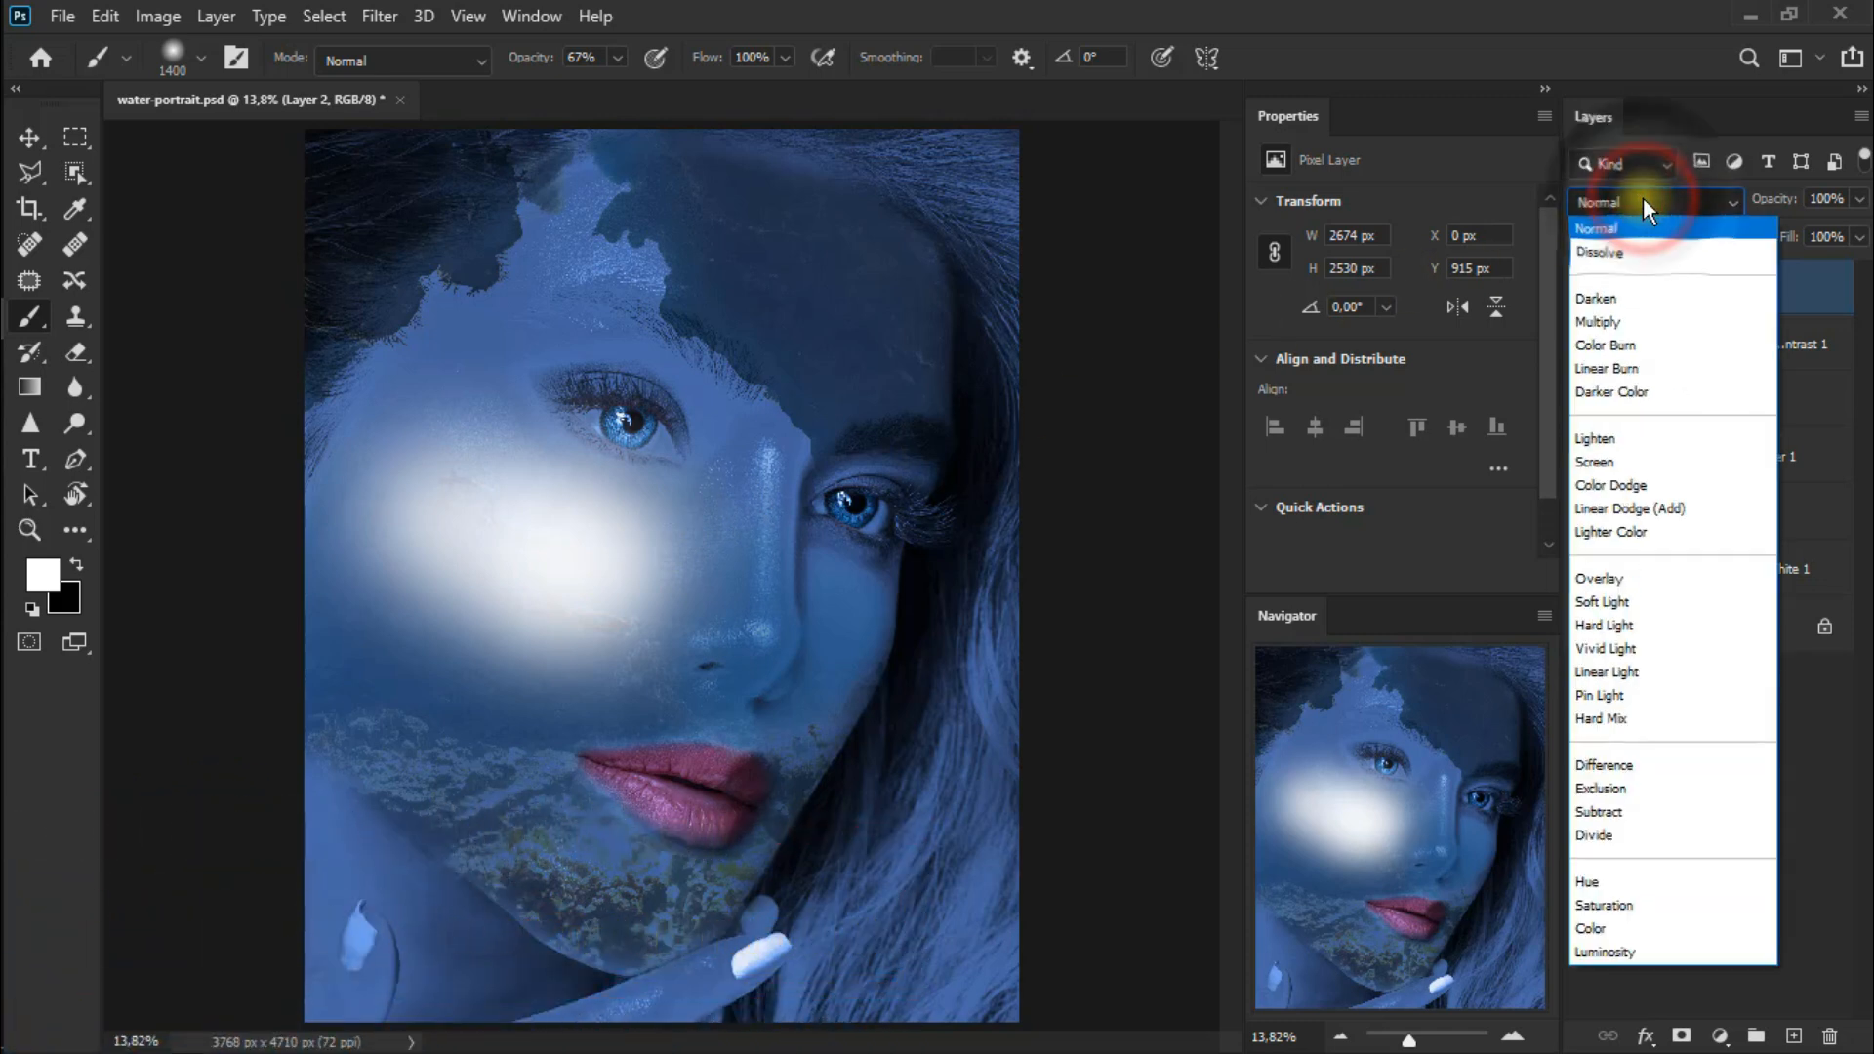
left_click(1649, 575)
left_click(1585, 288)
left_click(1585, 288)
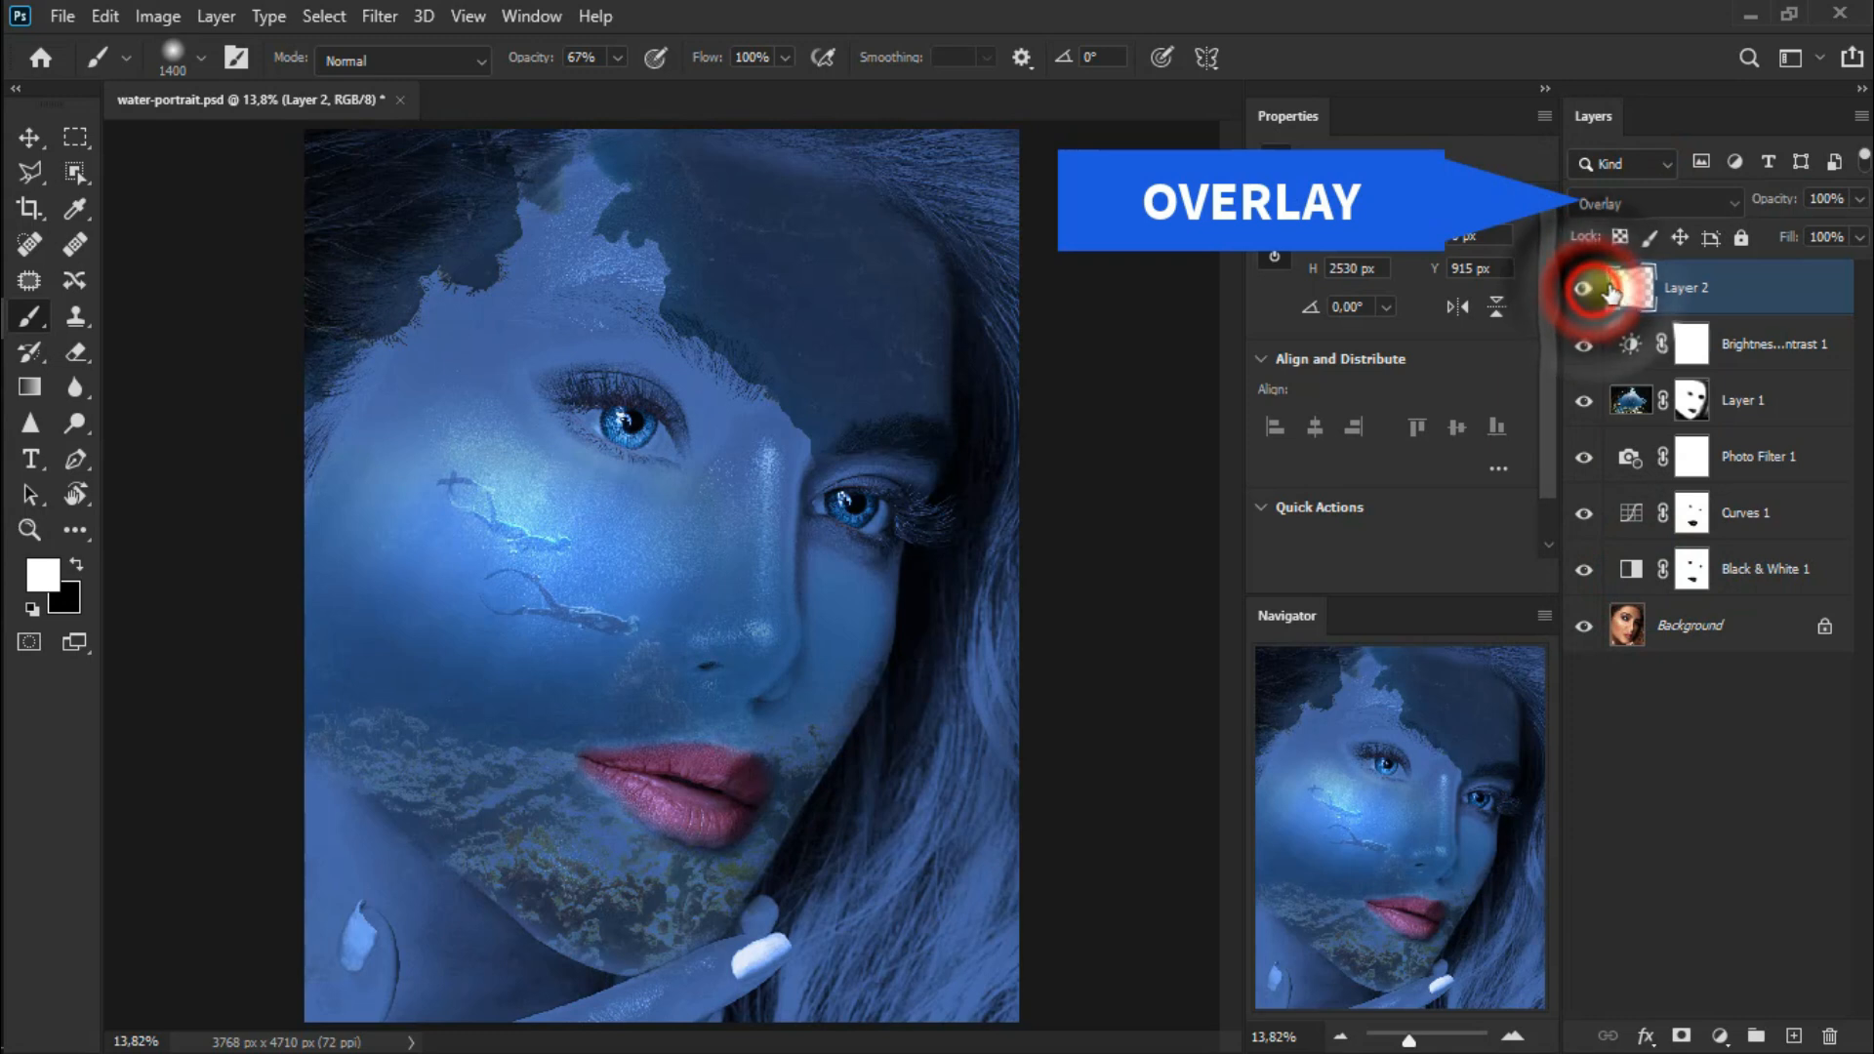
left_click(1859, 198)
left_click_drag(1853, 228, 1807, 227)
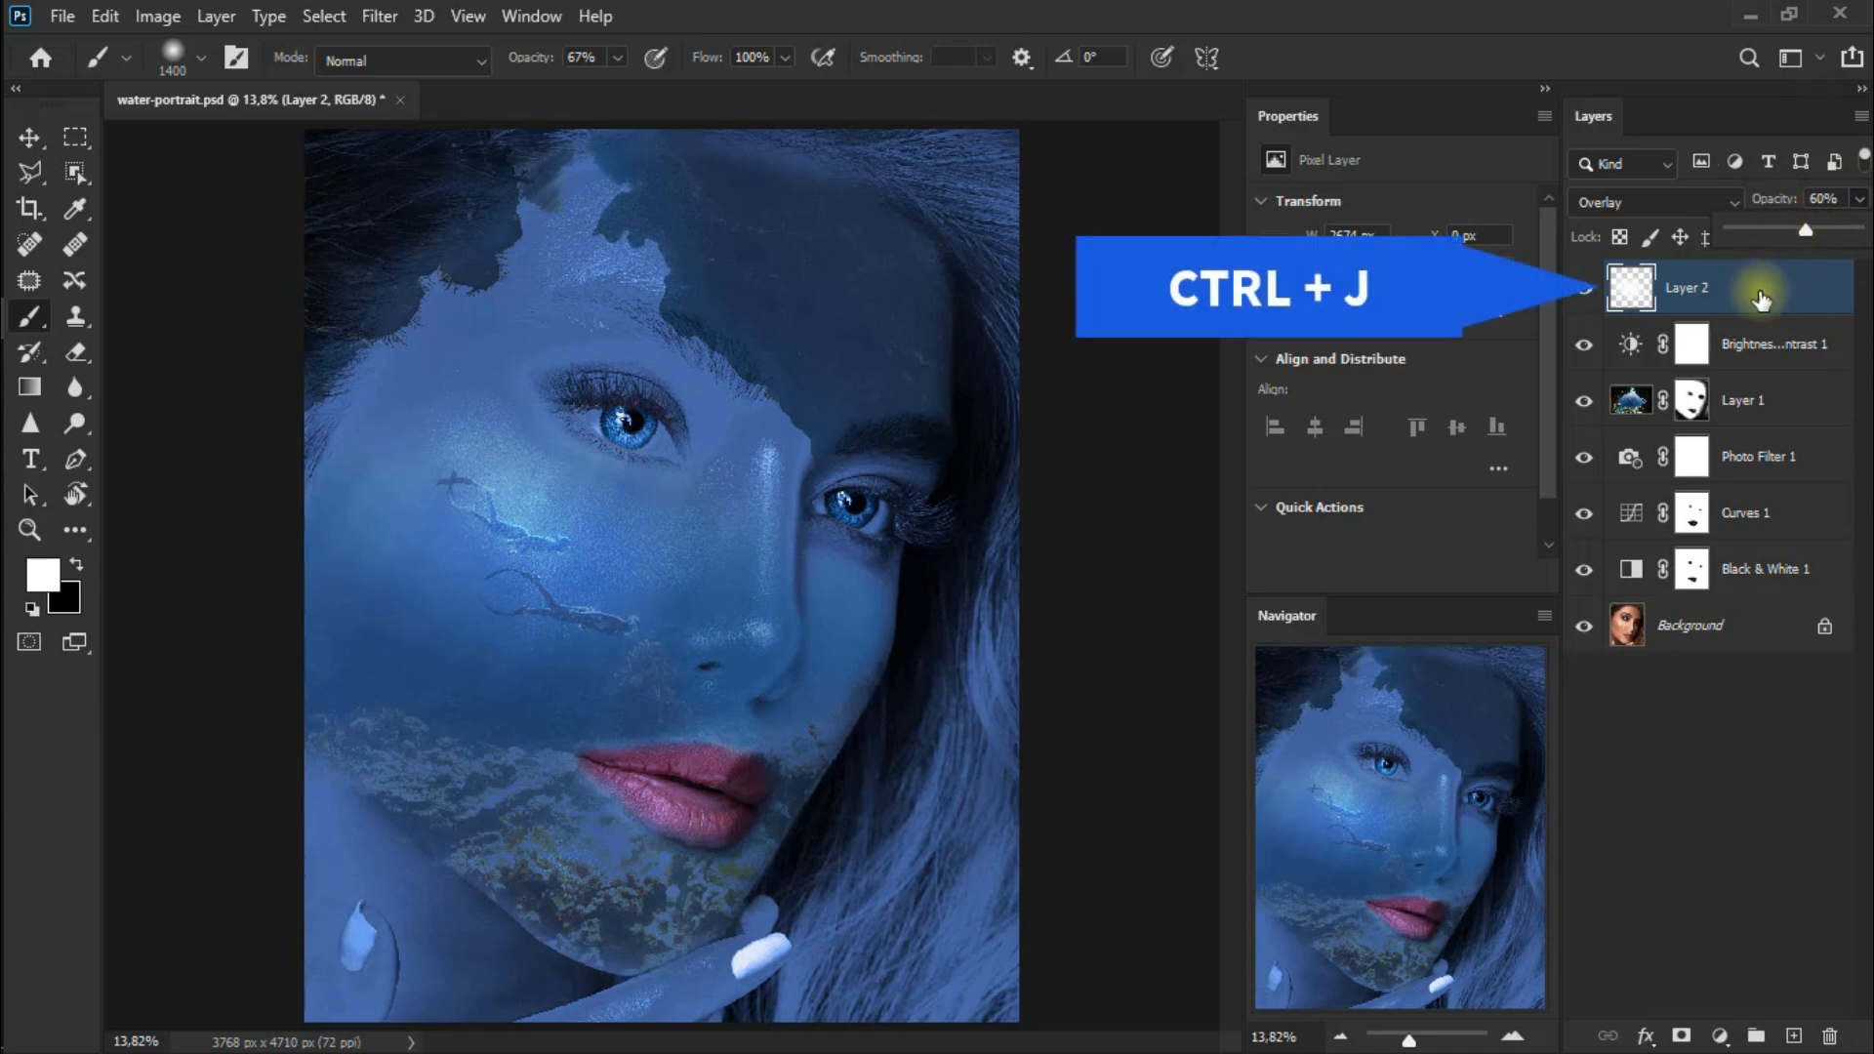
Duplicate the Overlay glow layer, reduce the copy's opacity to 32%, and compare the image with and without it.
key("ctrl+j")
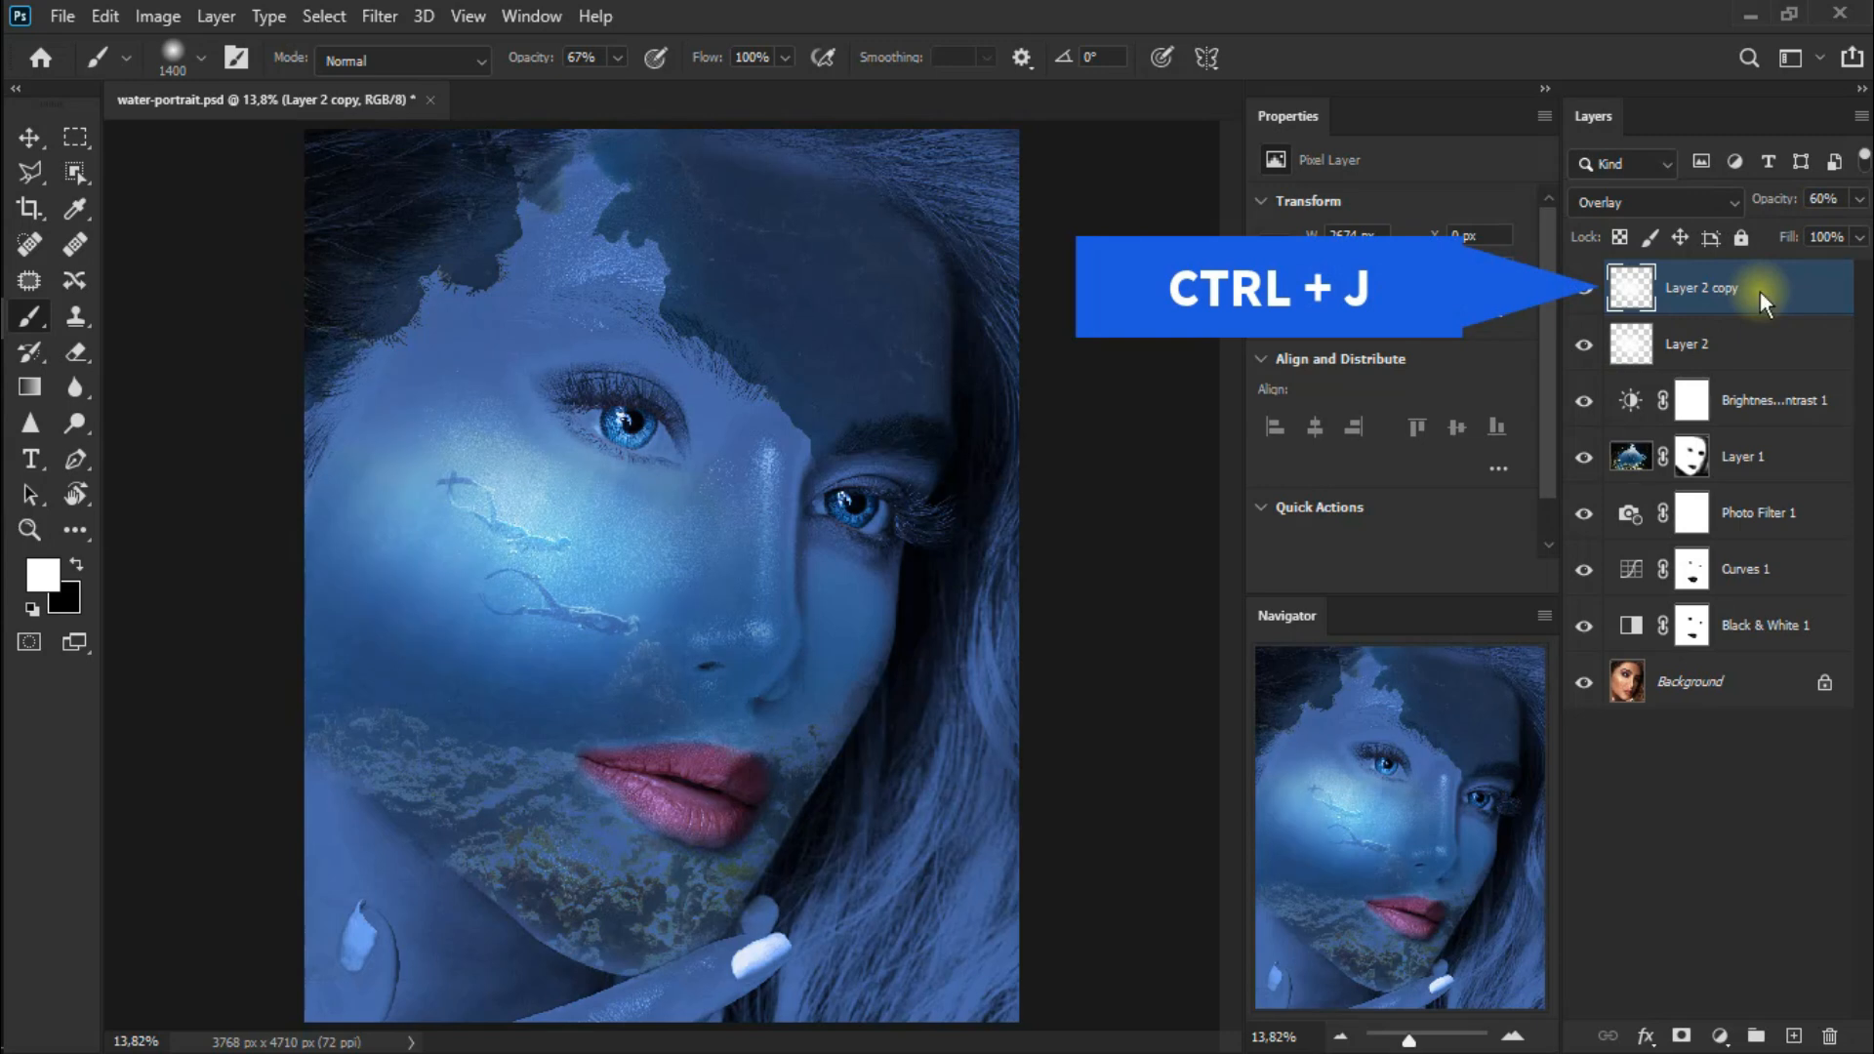
left_click(1859, 201)
left_click_drag(1803, 231, 1754, 235)
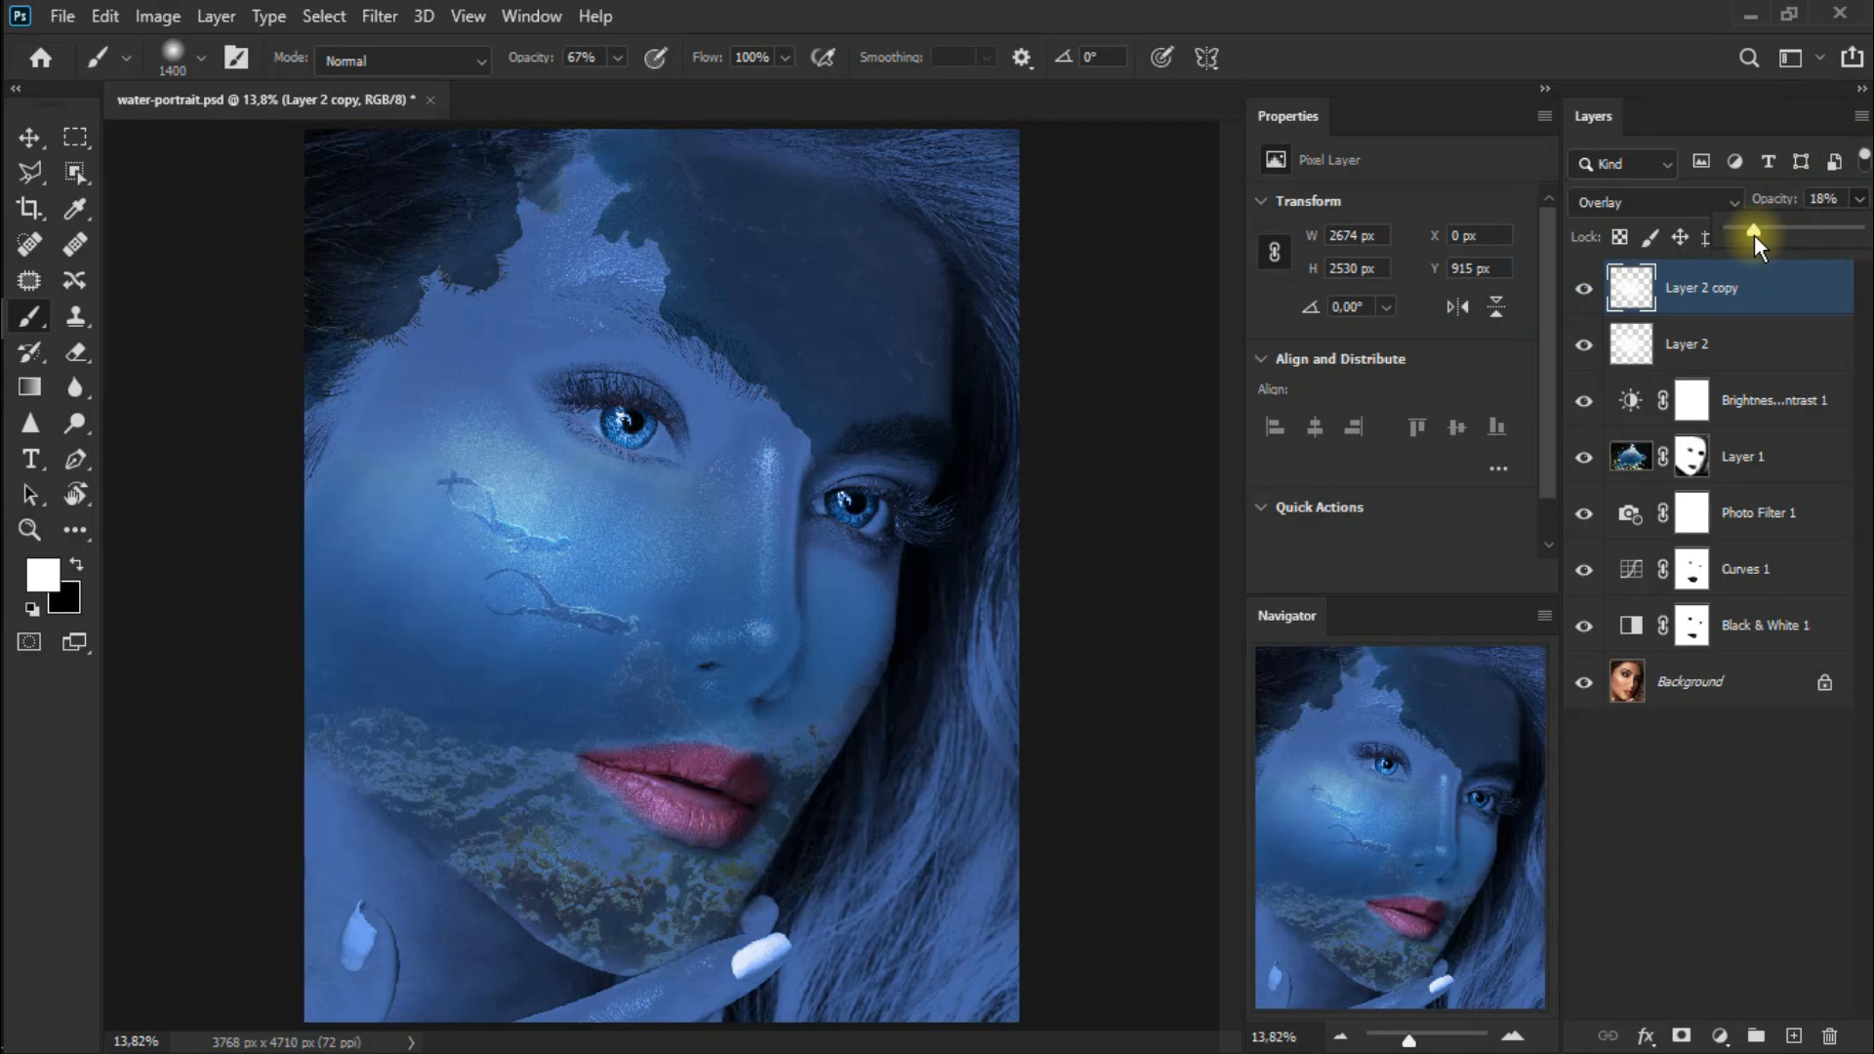
left_click(1588, 293)
left_click(1588, 293)
Select both glow layers and stretch them vertically to 138.89% height, extending them above and below the cheek.
left_click(1707, 361, "shift")
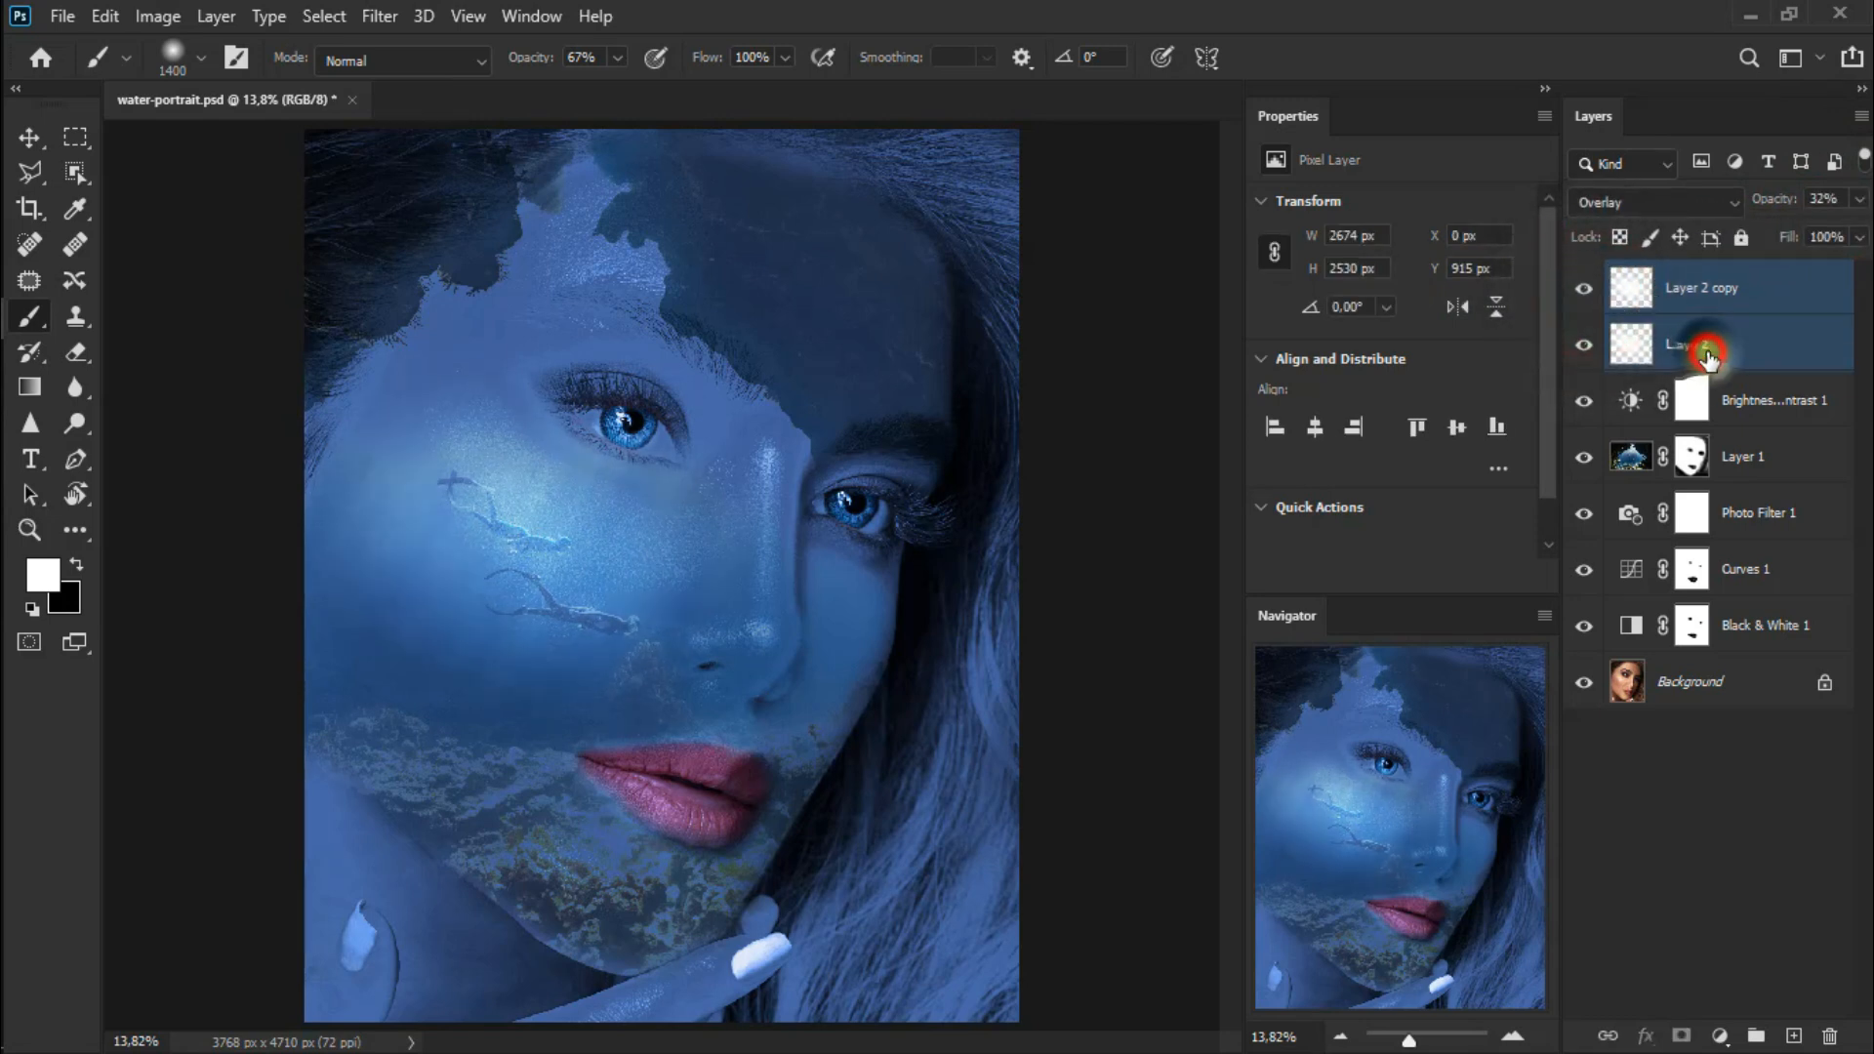
key("ctrl+t")
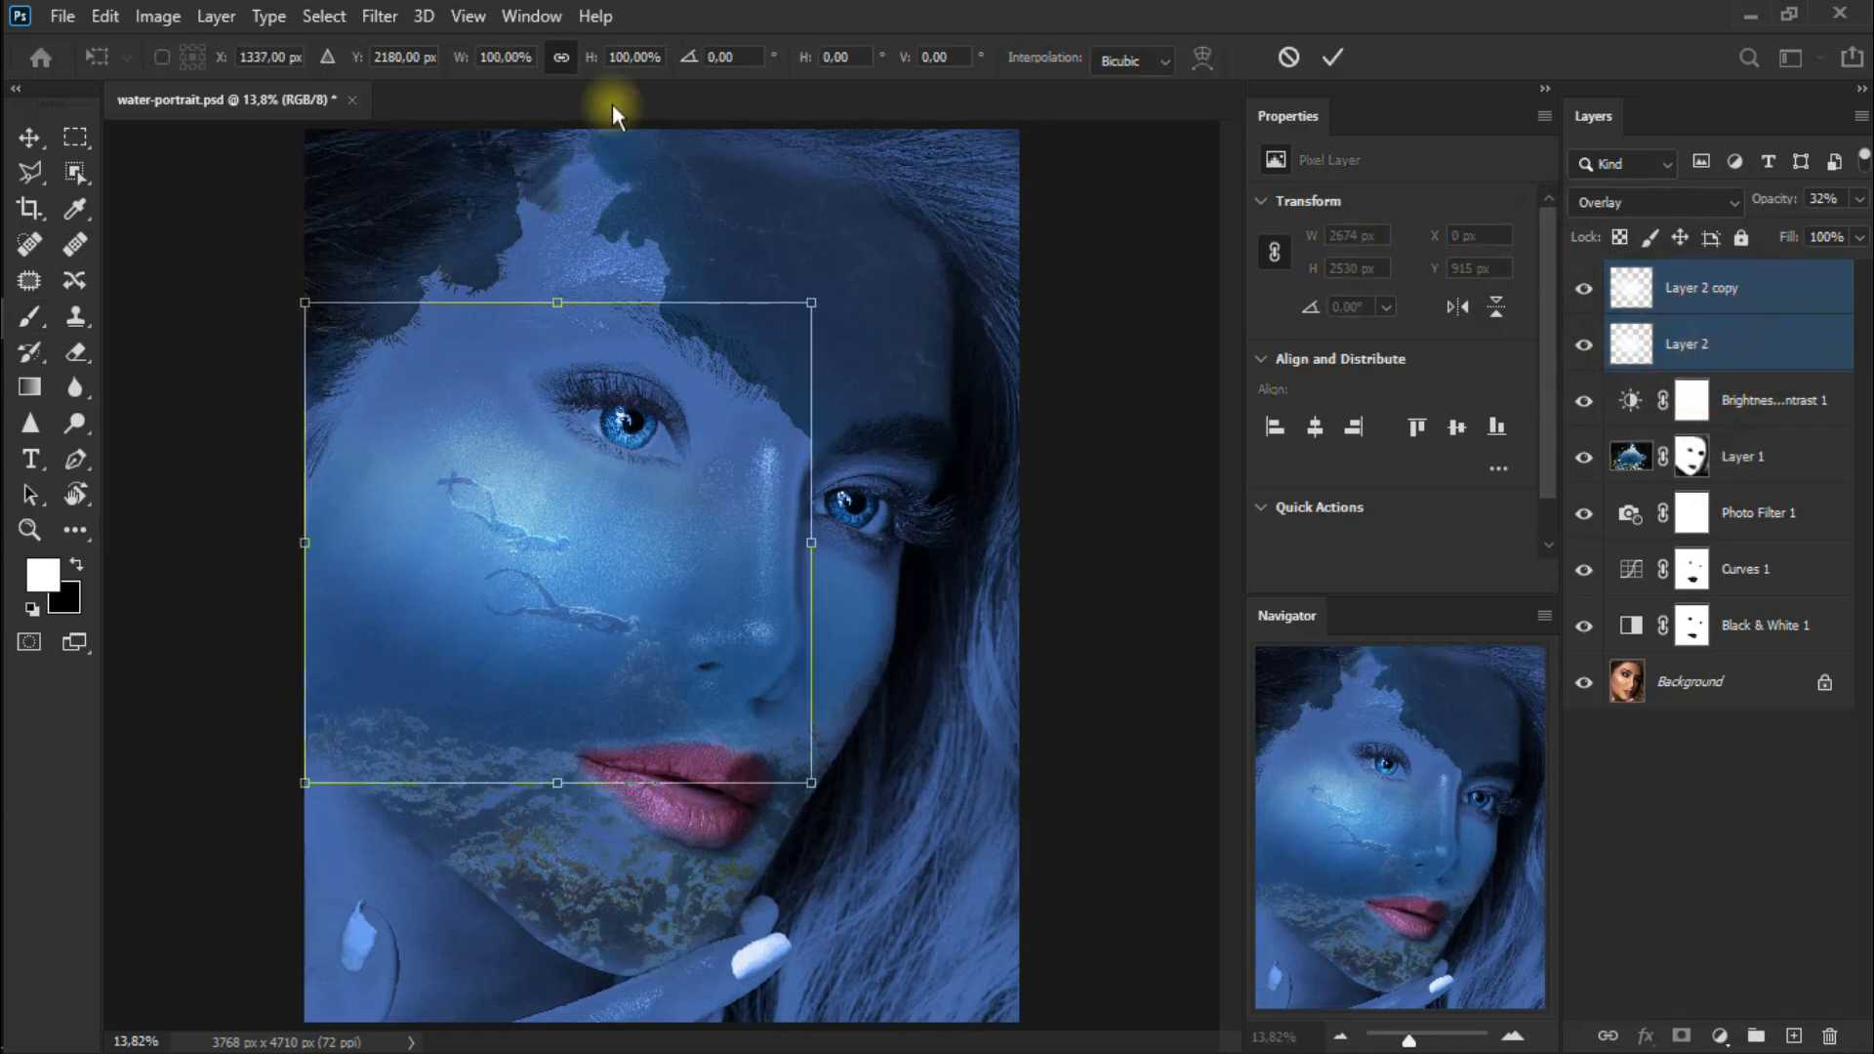
left_click_drag(569, 780, 554, 839)
left_click_drag(557, 303, 557, 240)
left_click_drag(551, 841, 557, 906)
left_click(29, 137)
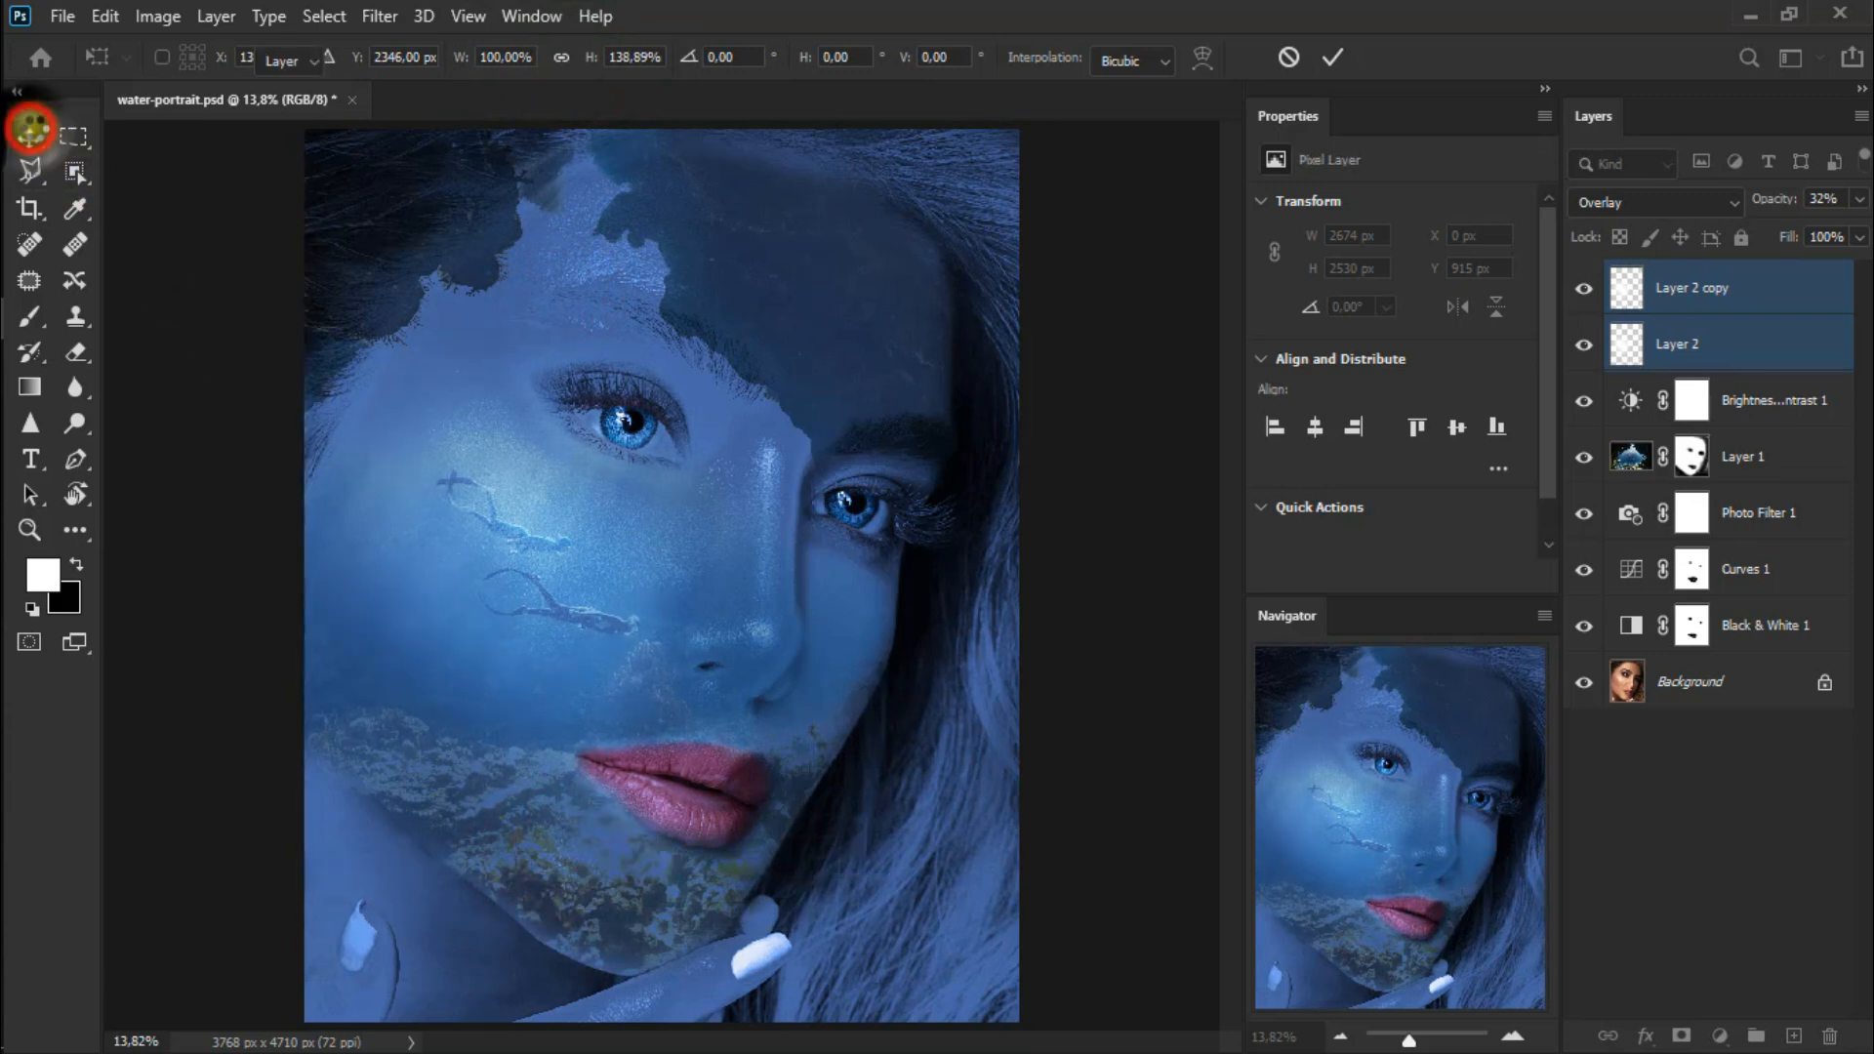
Lower the opacity of Layer 2 to 47% and of Layer 2 copy to 25%.
left_click(1715, 352)
left_click(1858, 199)
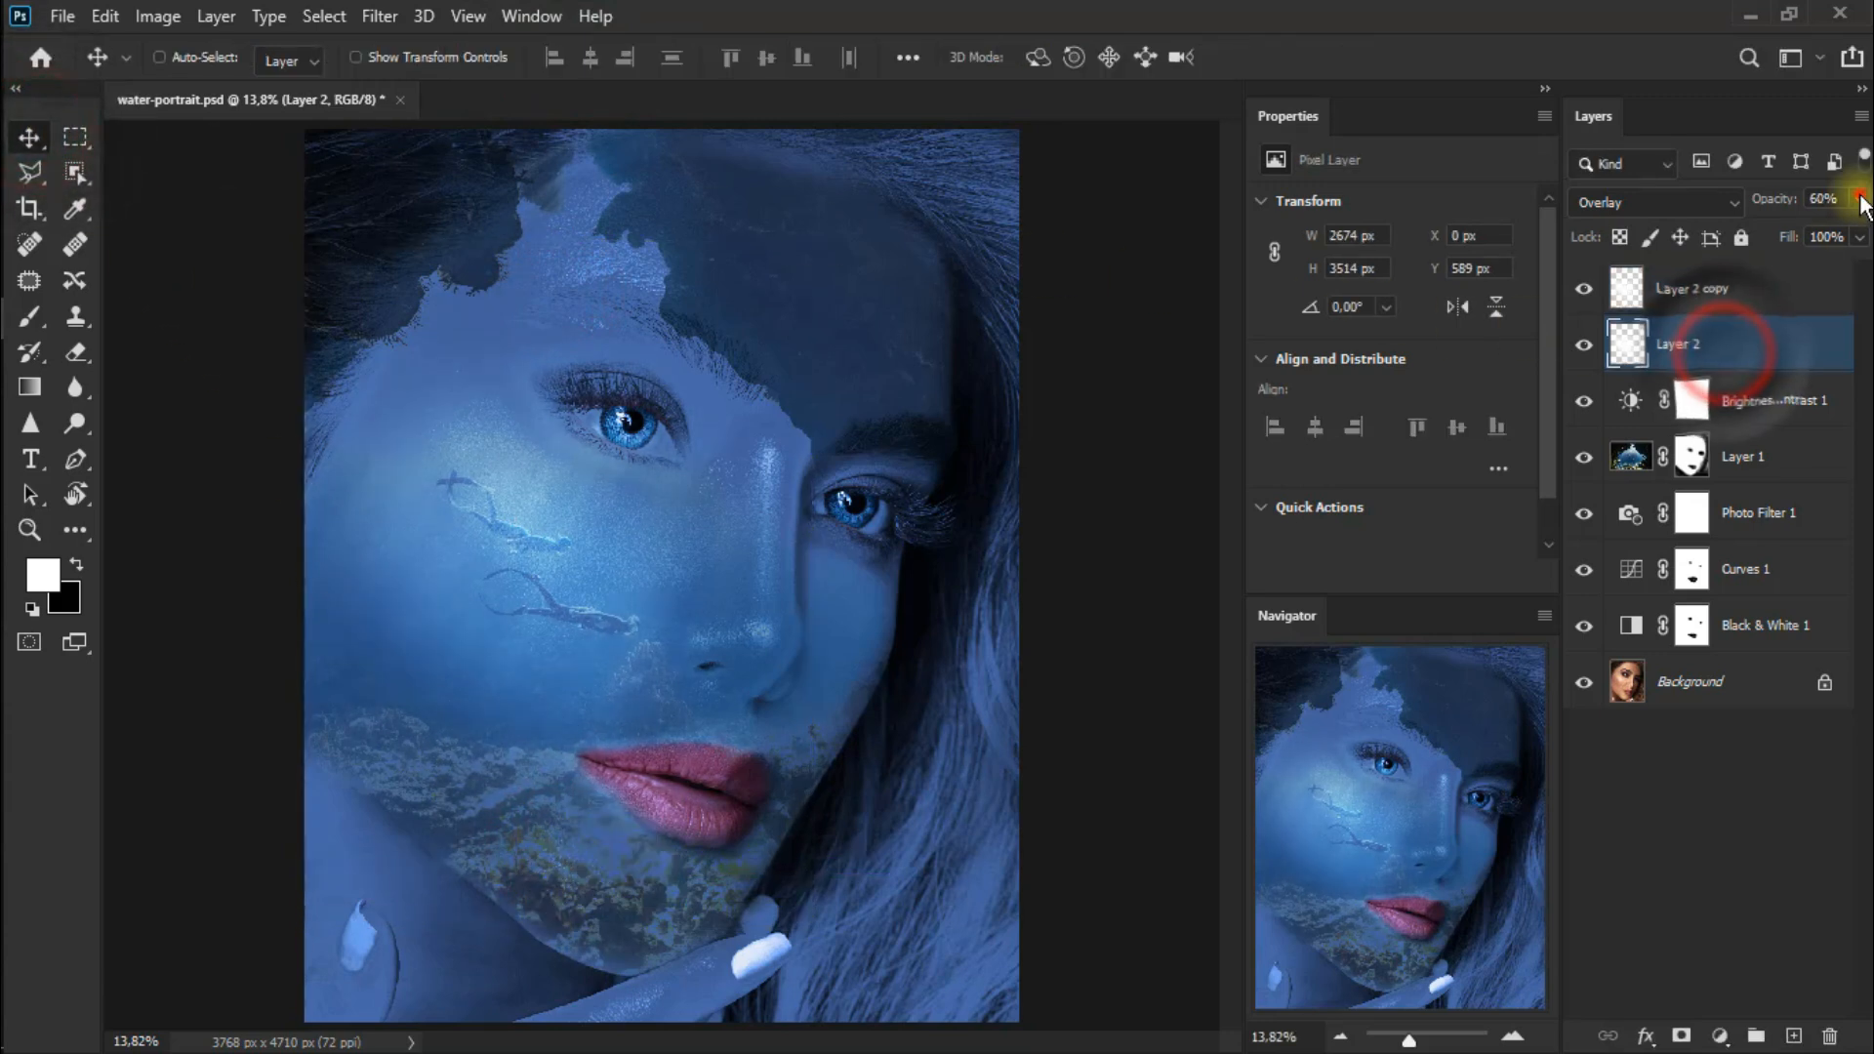
left_click_drag(1795, 236, 1790, 237)
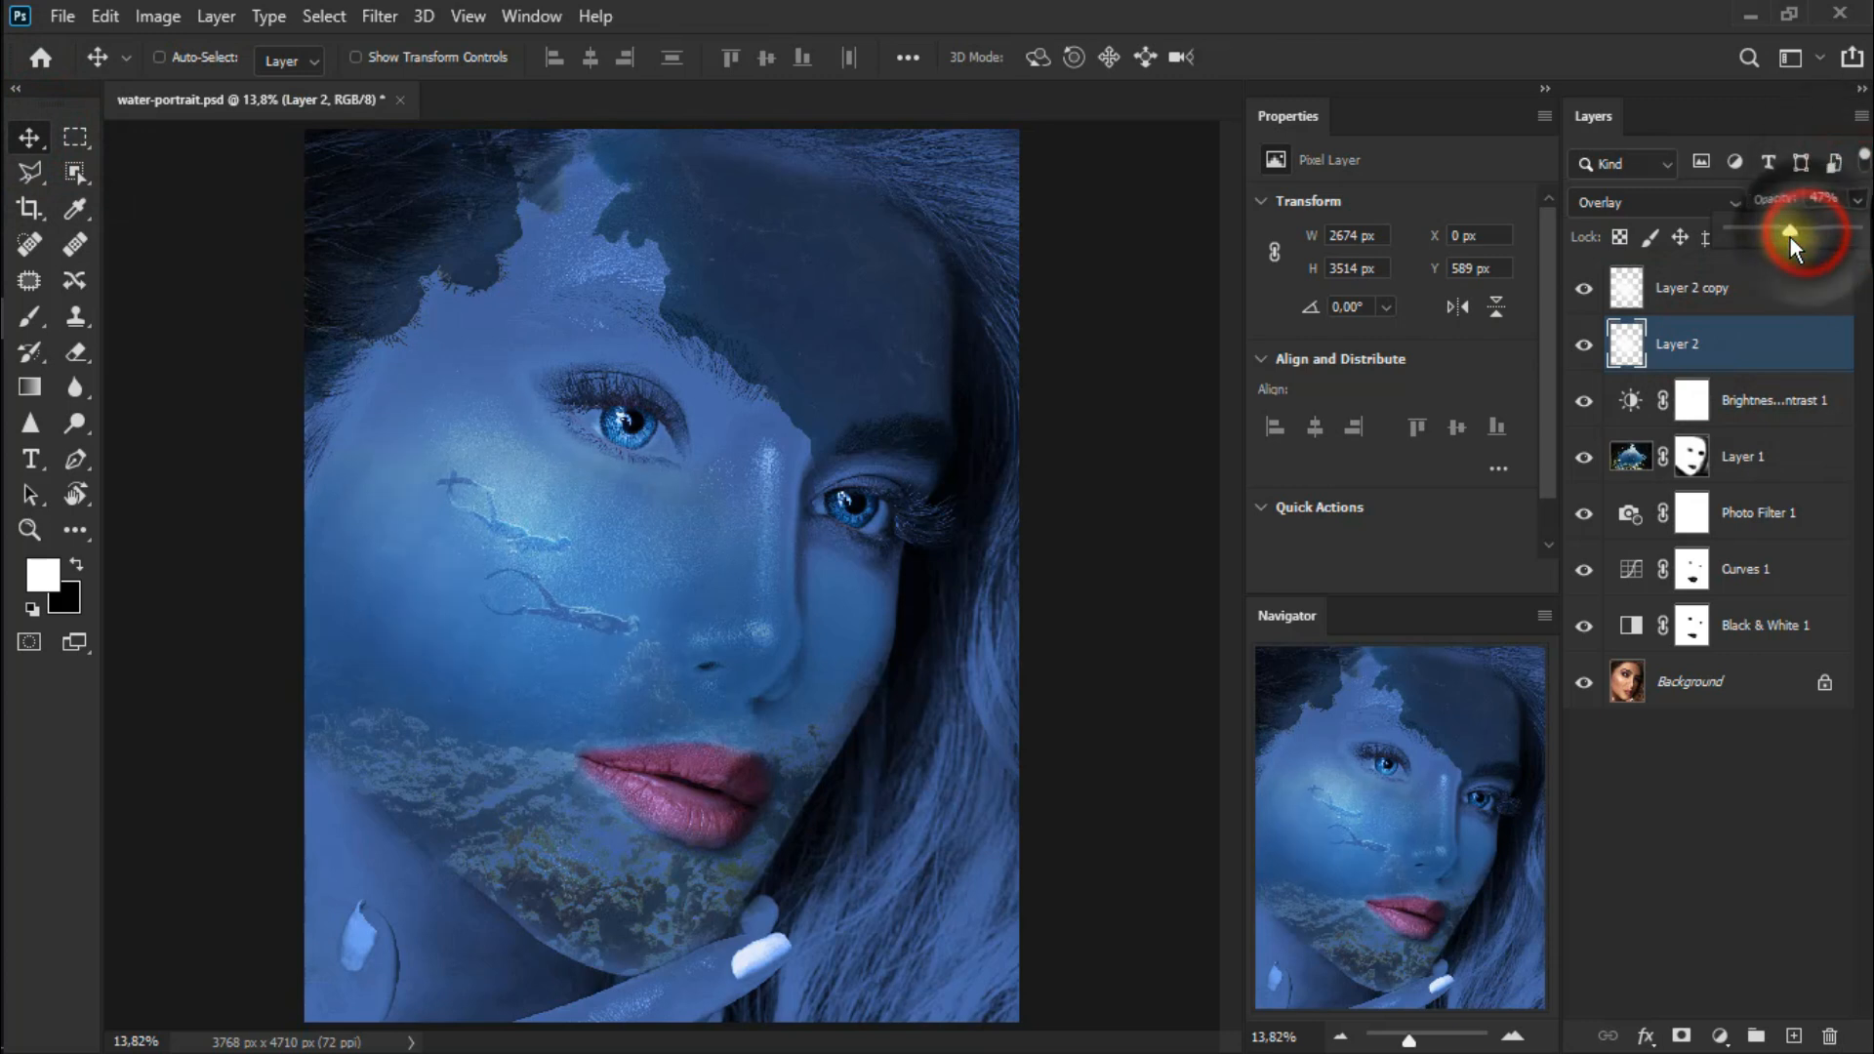
left_click(1788, 293)
left_click(1855, 202)
left_click_drag(1774, 232, 1763, 235)
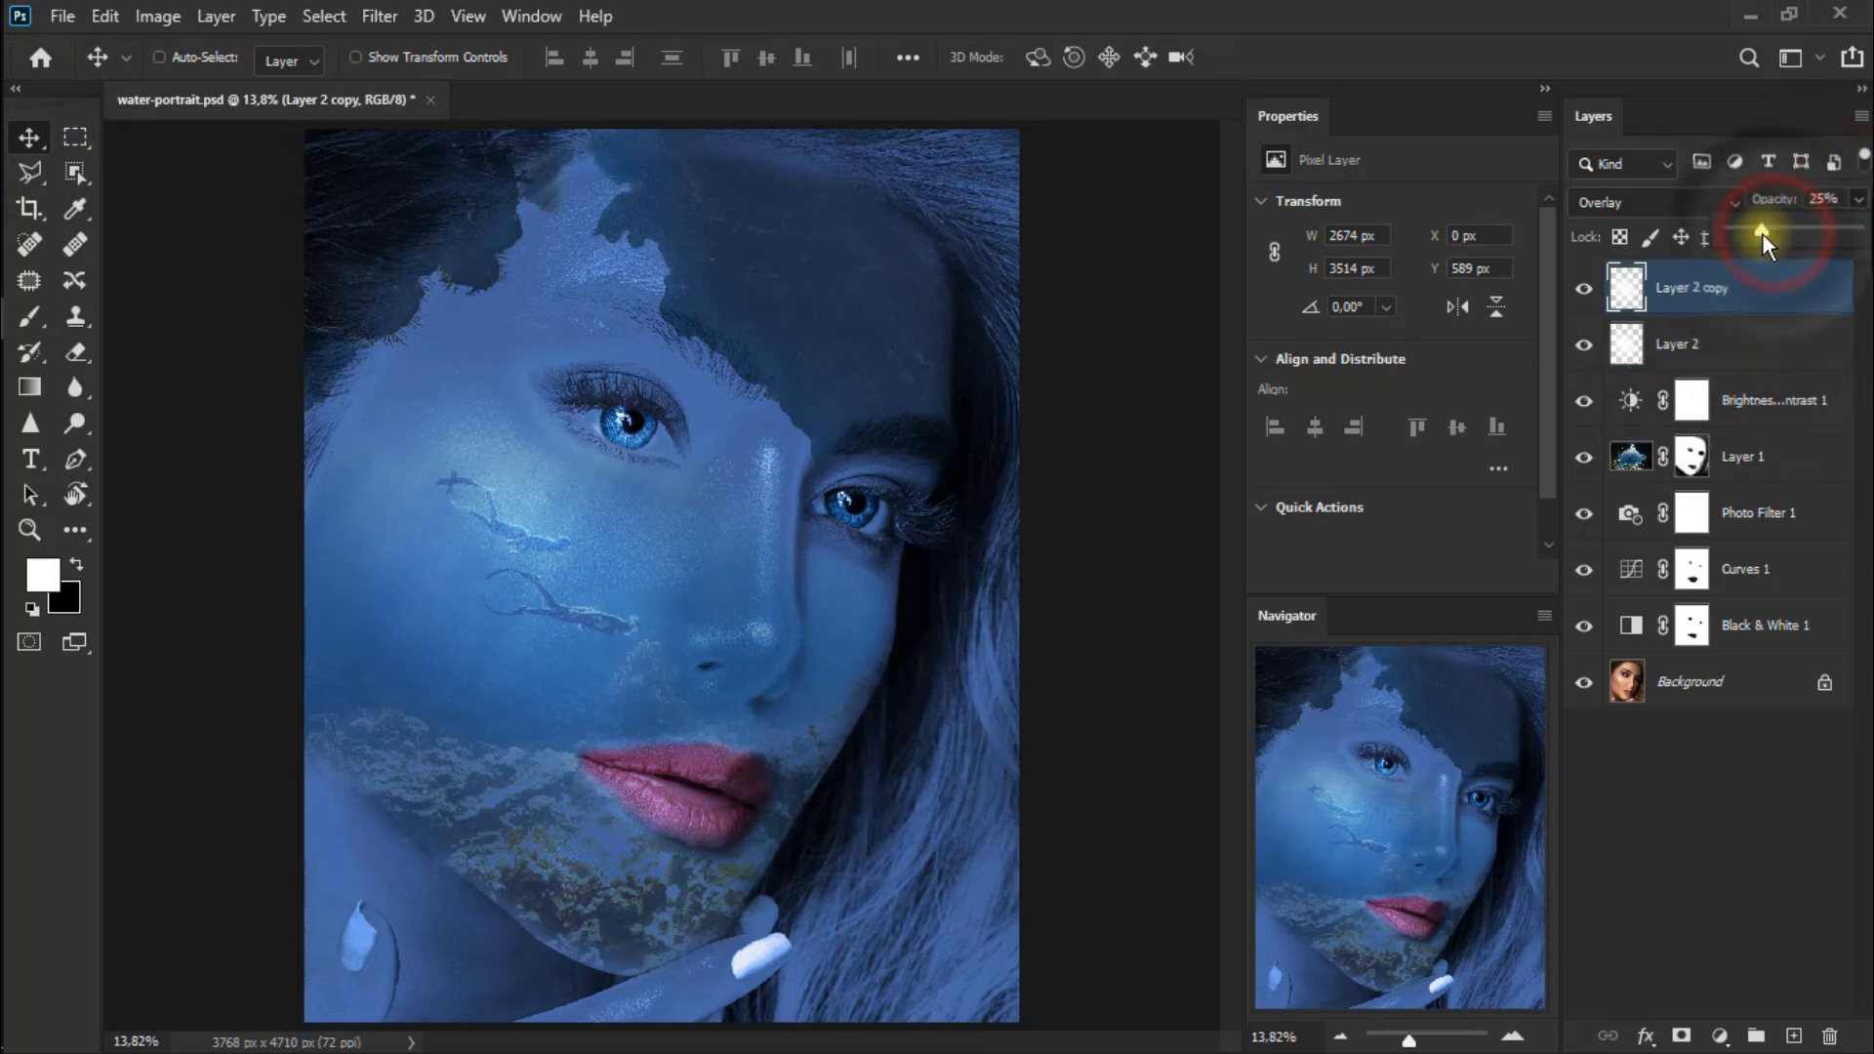
Compare the image with and without the two glow layers, and raise Layer 2 copy's opacity to 43%.
left_click(1582, 343)
left_click(1584, 292)
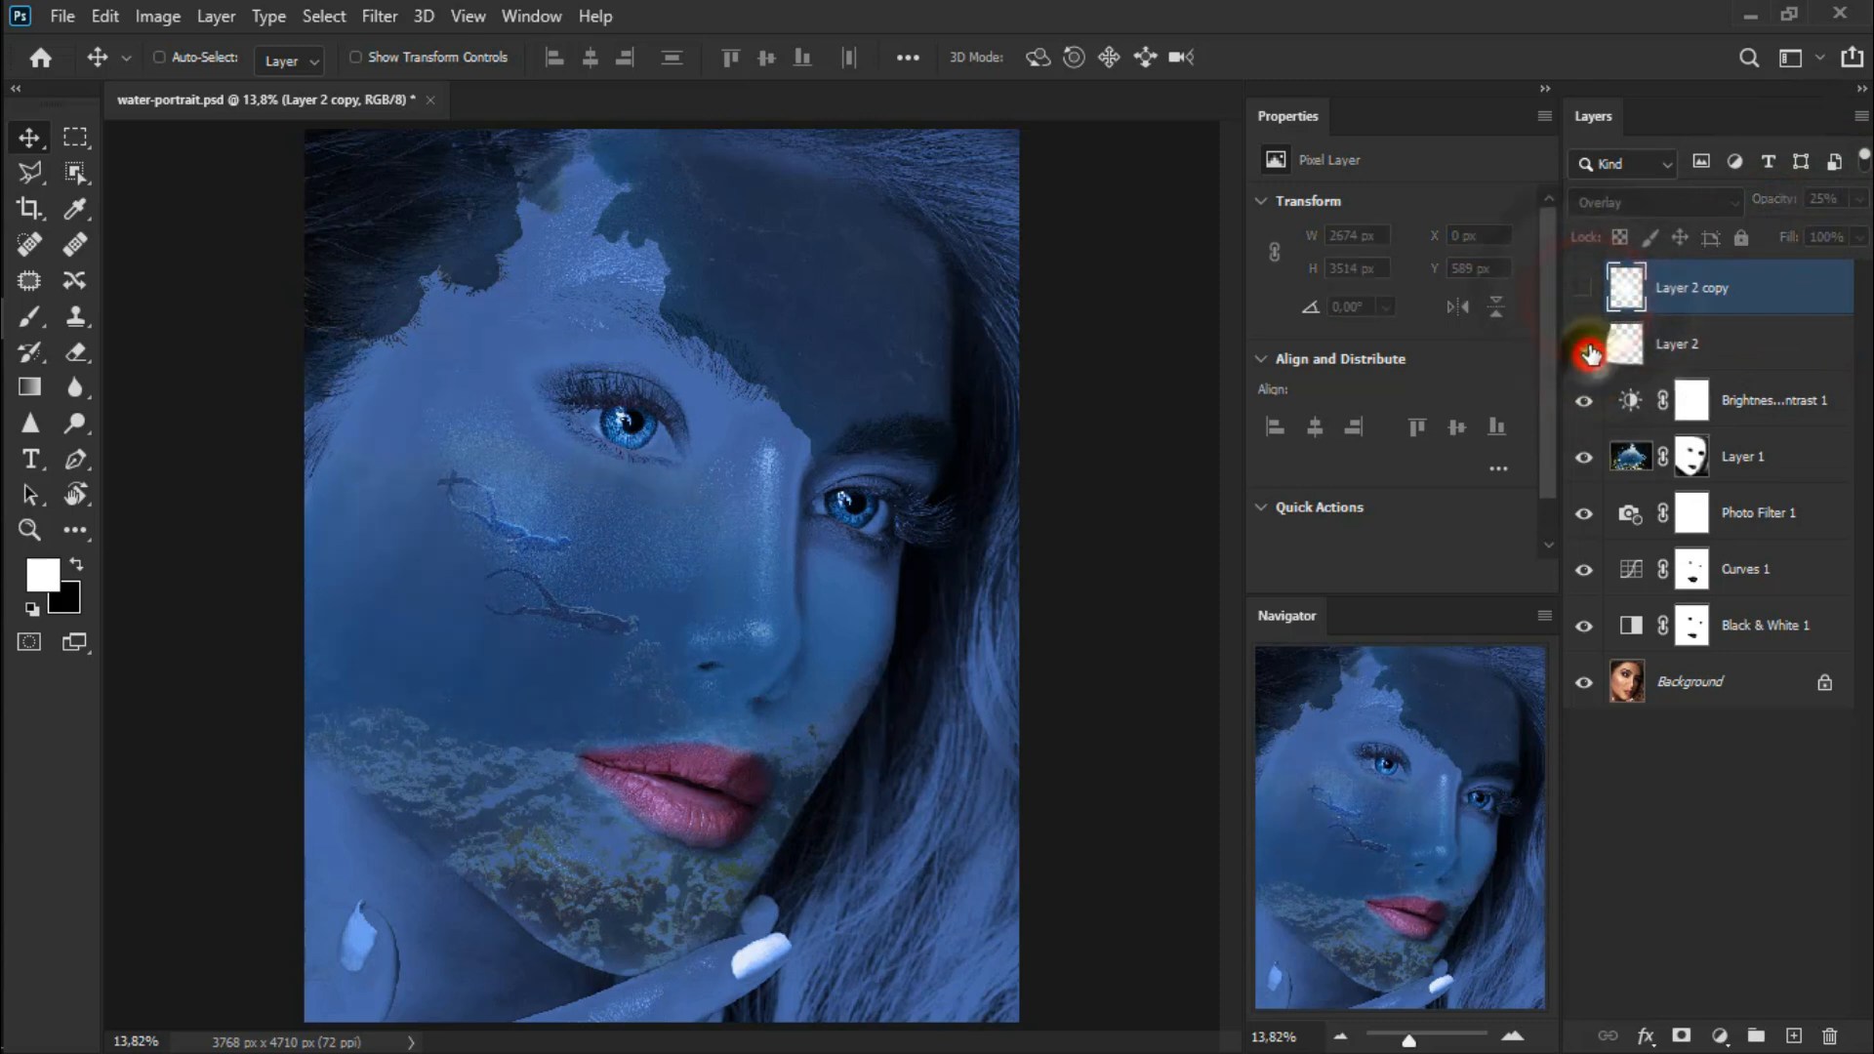
left_click(1584, 345)
left_click(1583, 291)
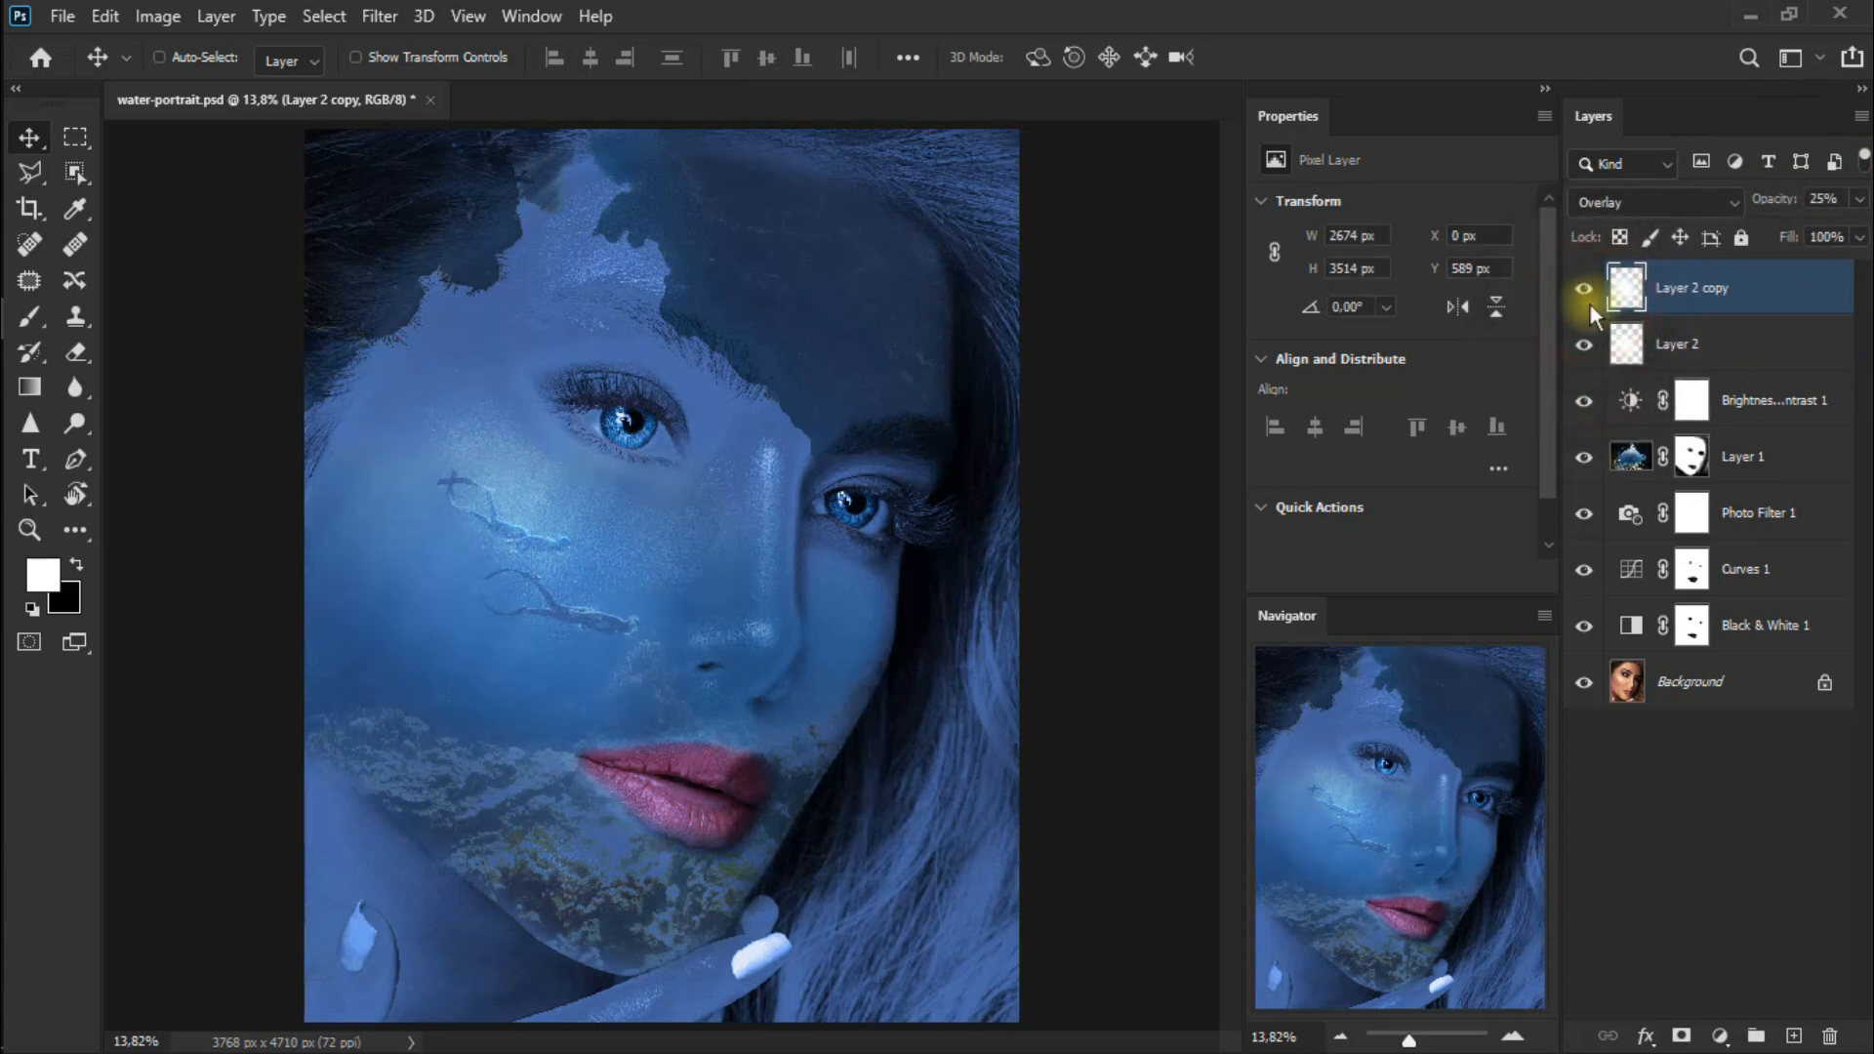
left_click(1163, 976)
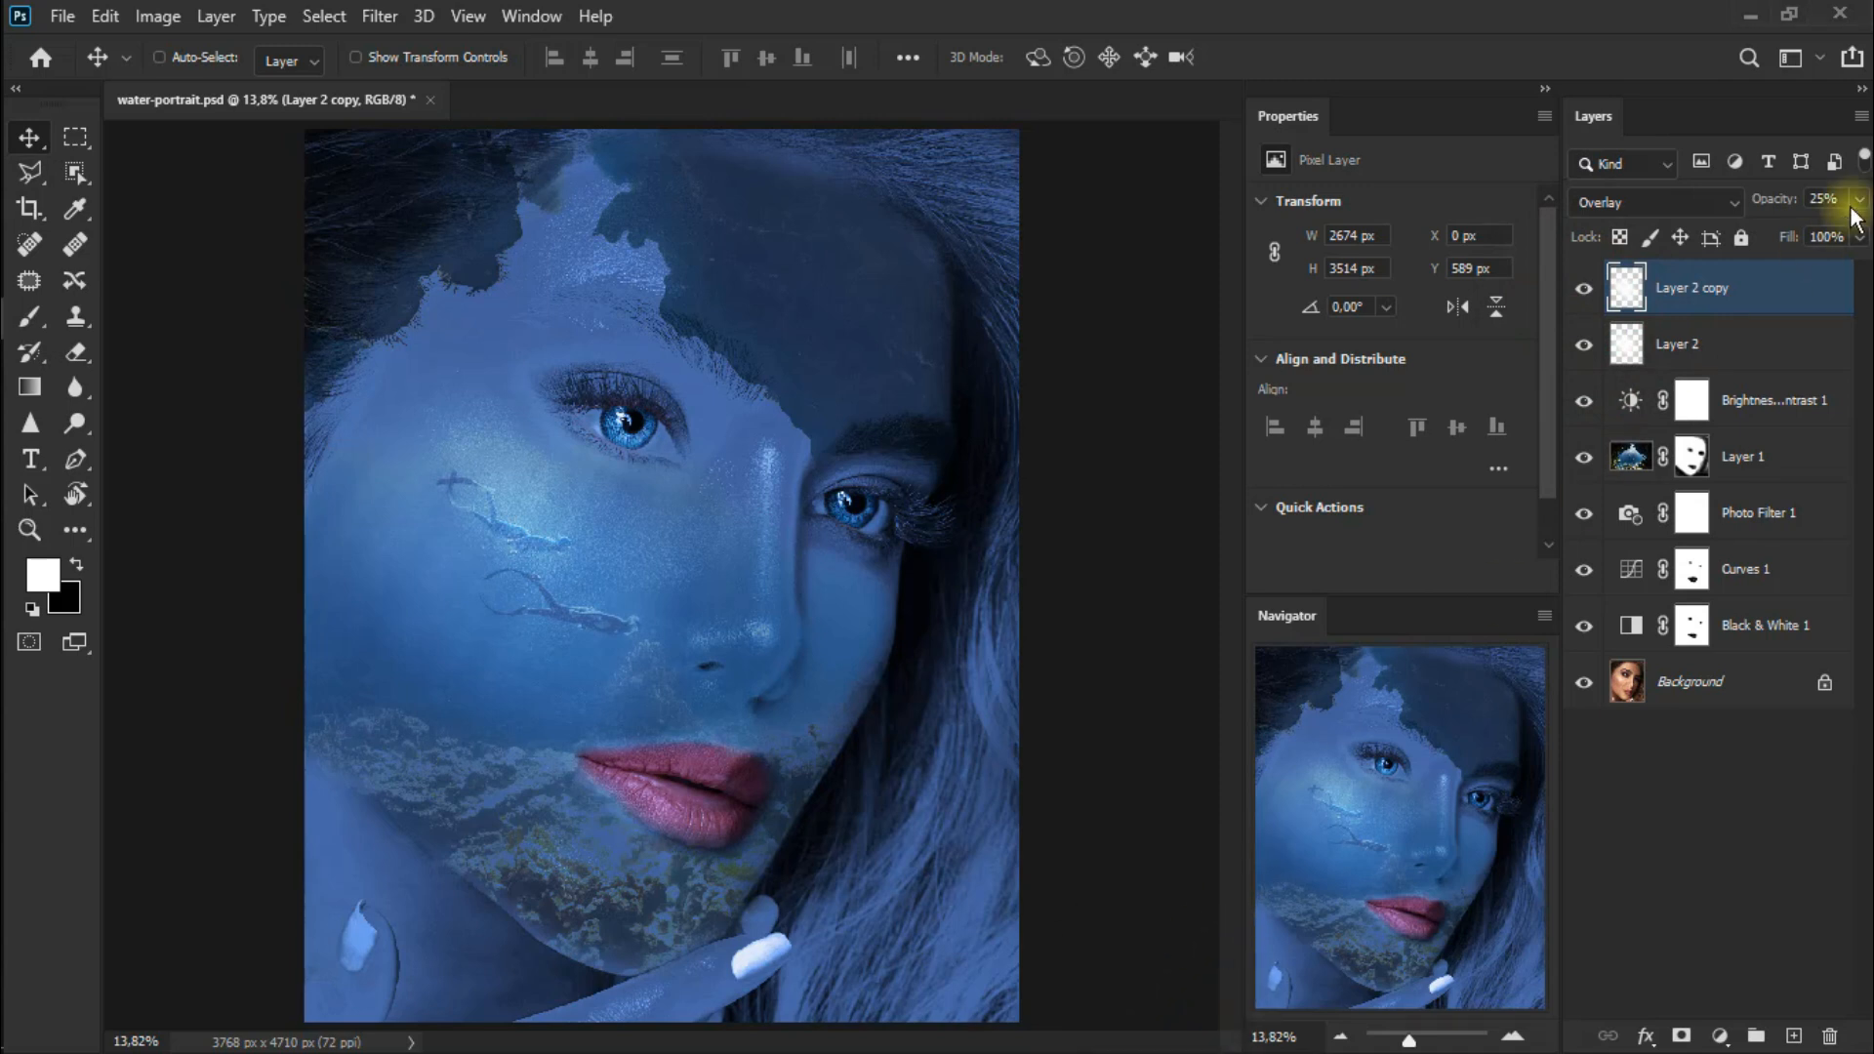
mouse_move(1765, 226)
left_mouse_down()
mouse_move(1796, 231)
mouse_move(1778, 228)
left_mouse_up()
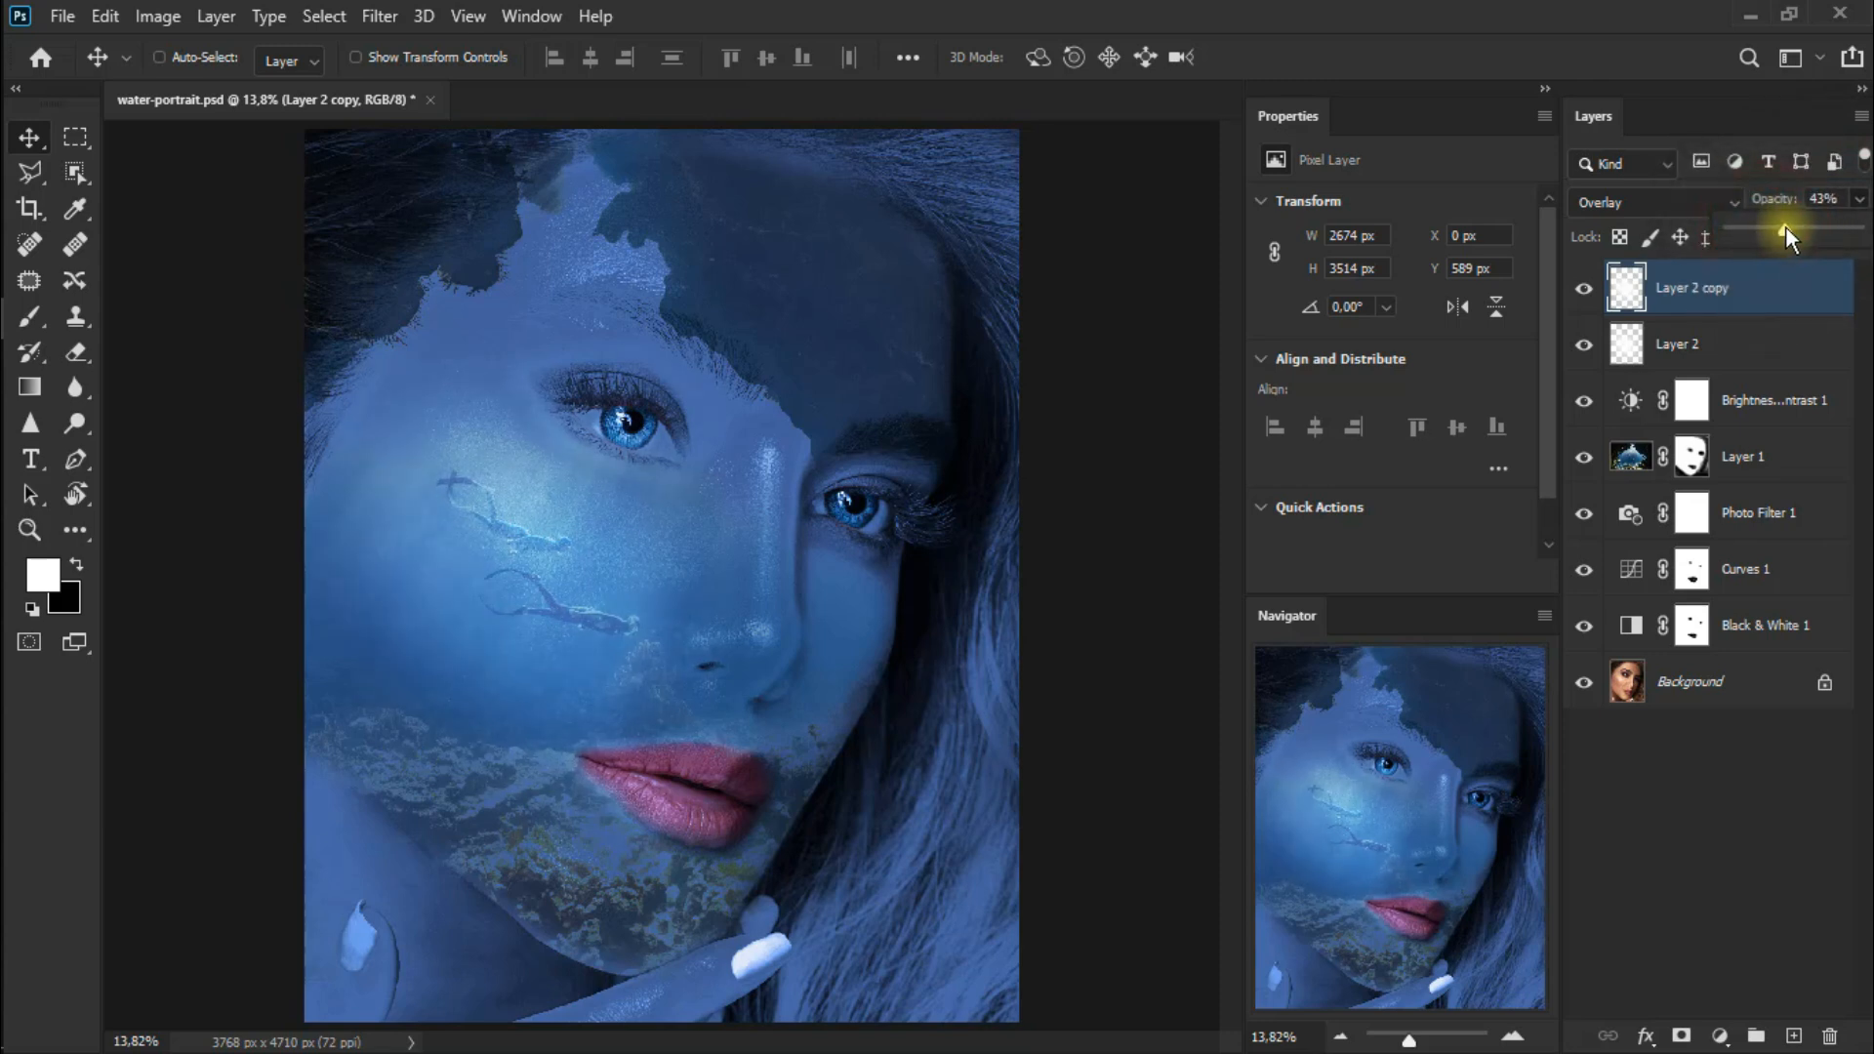
left_click(1173, 976)
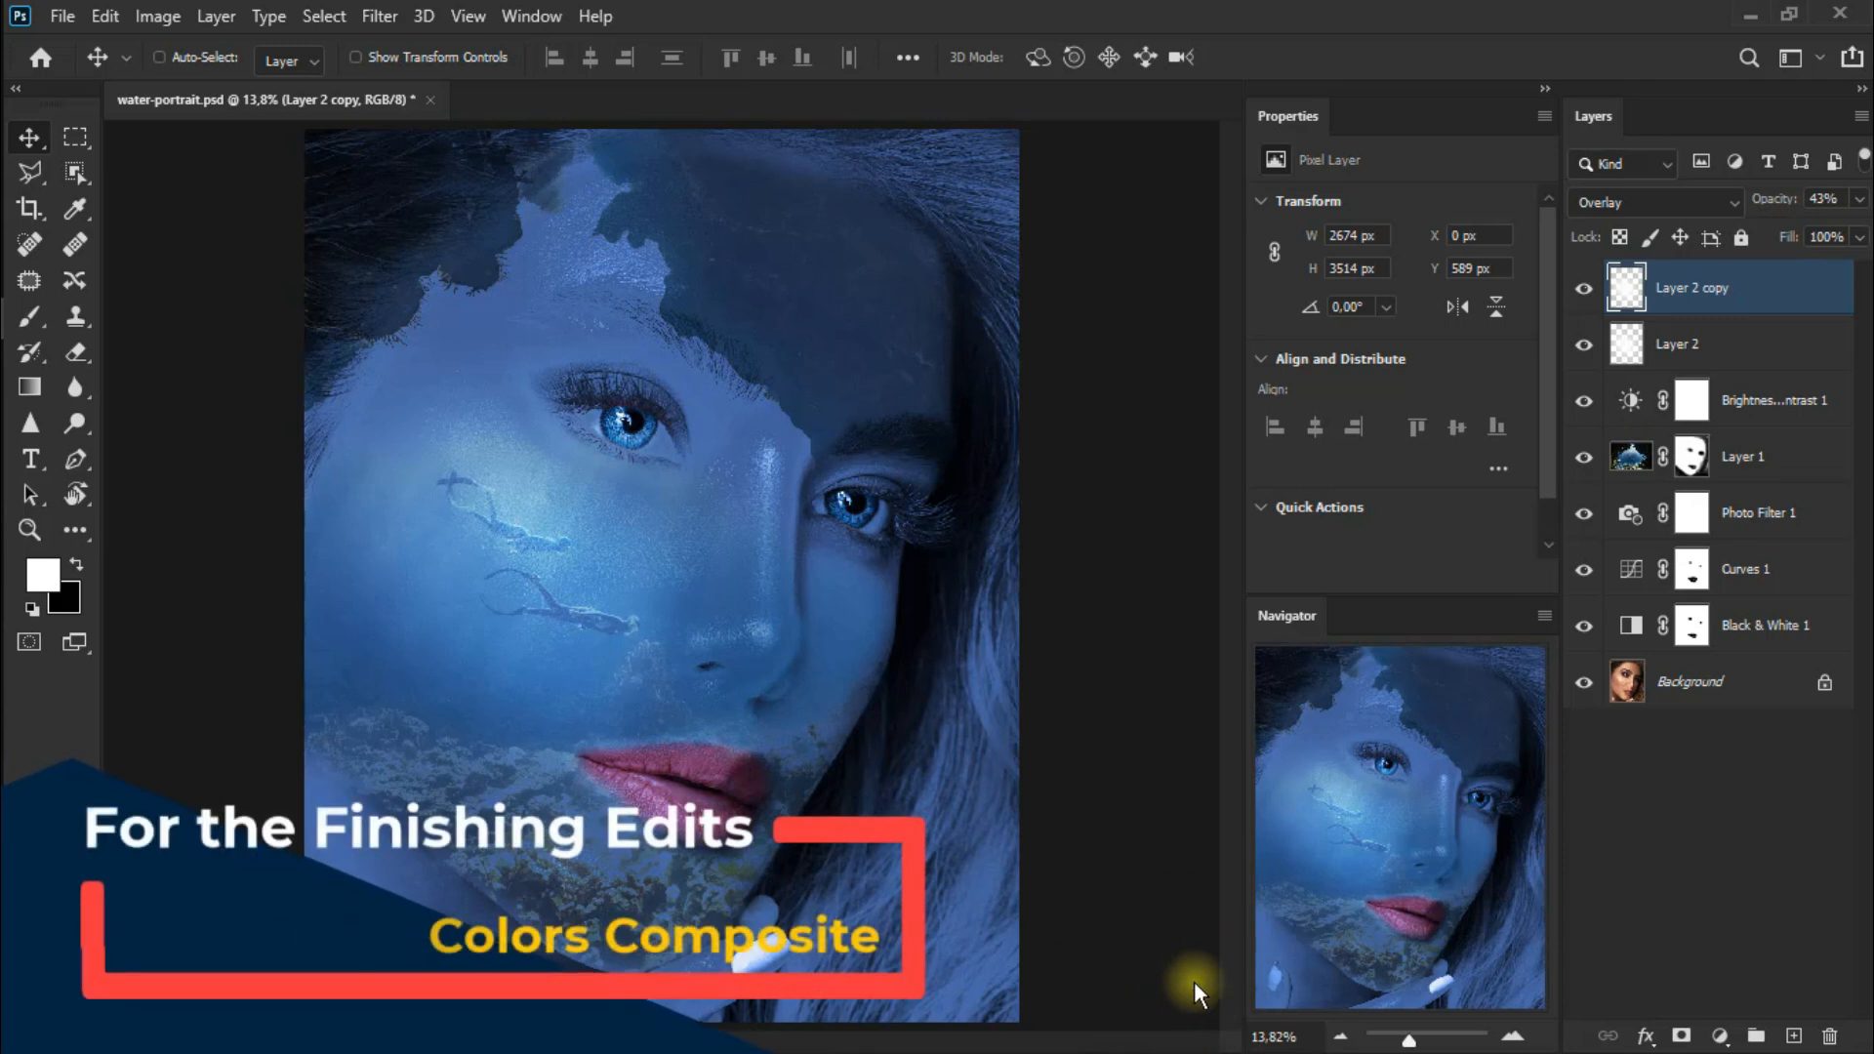
Add a Photo Filter adjustment layer on top with the Deep Emerald filter and check its effect by toggling visibility.
left_click(1719, 1036)
left_click(1784, 830)
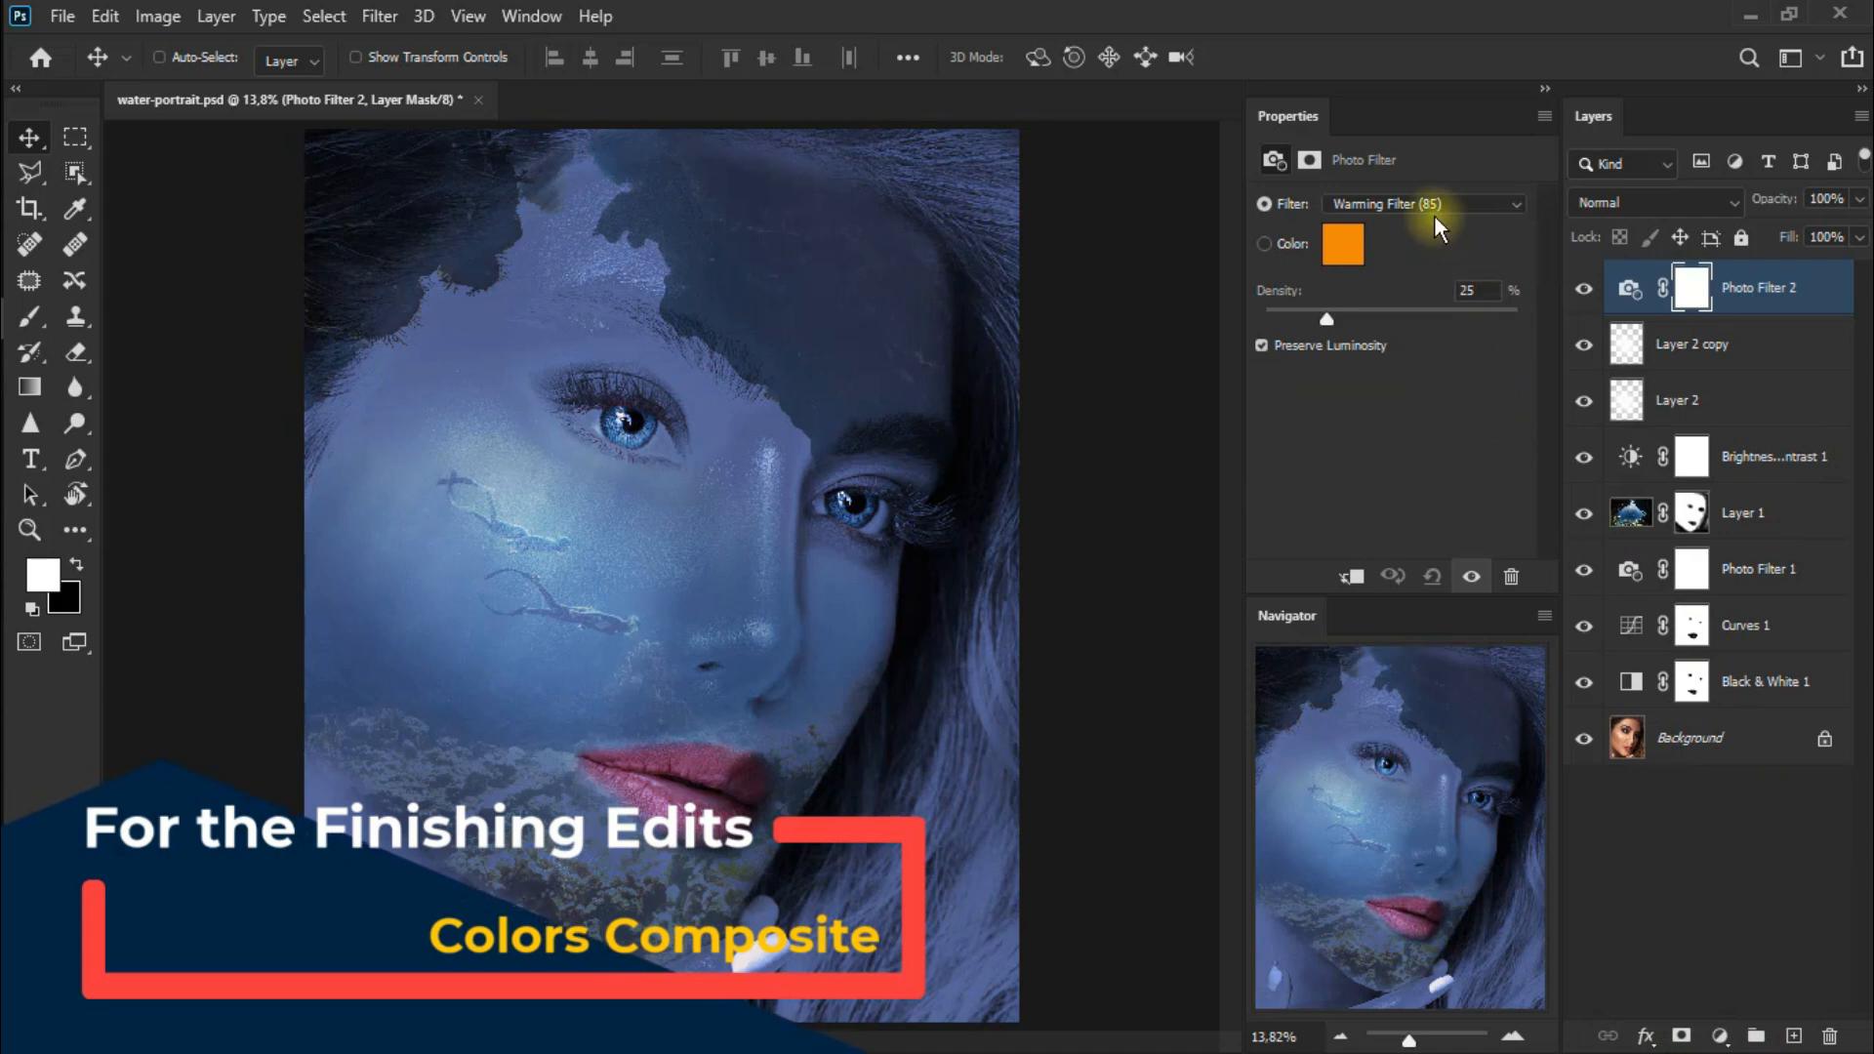
left_click(1439, 207)
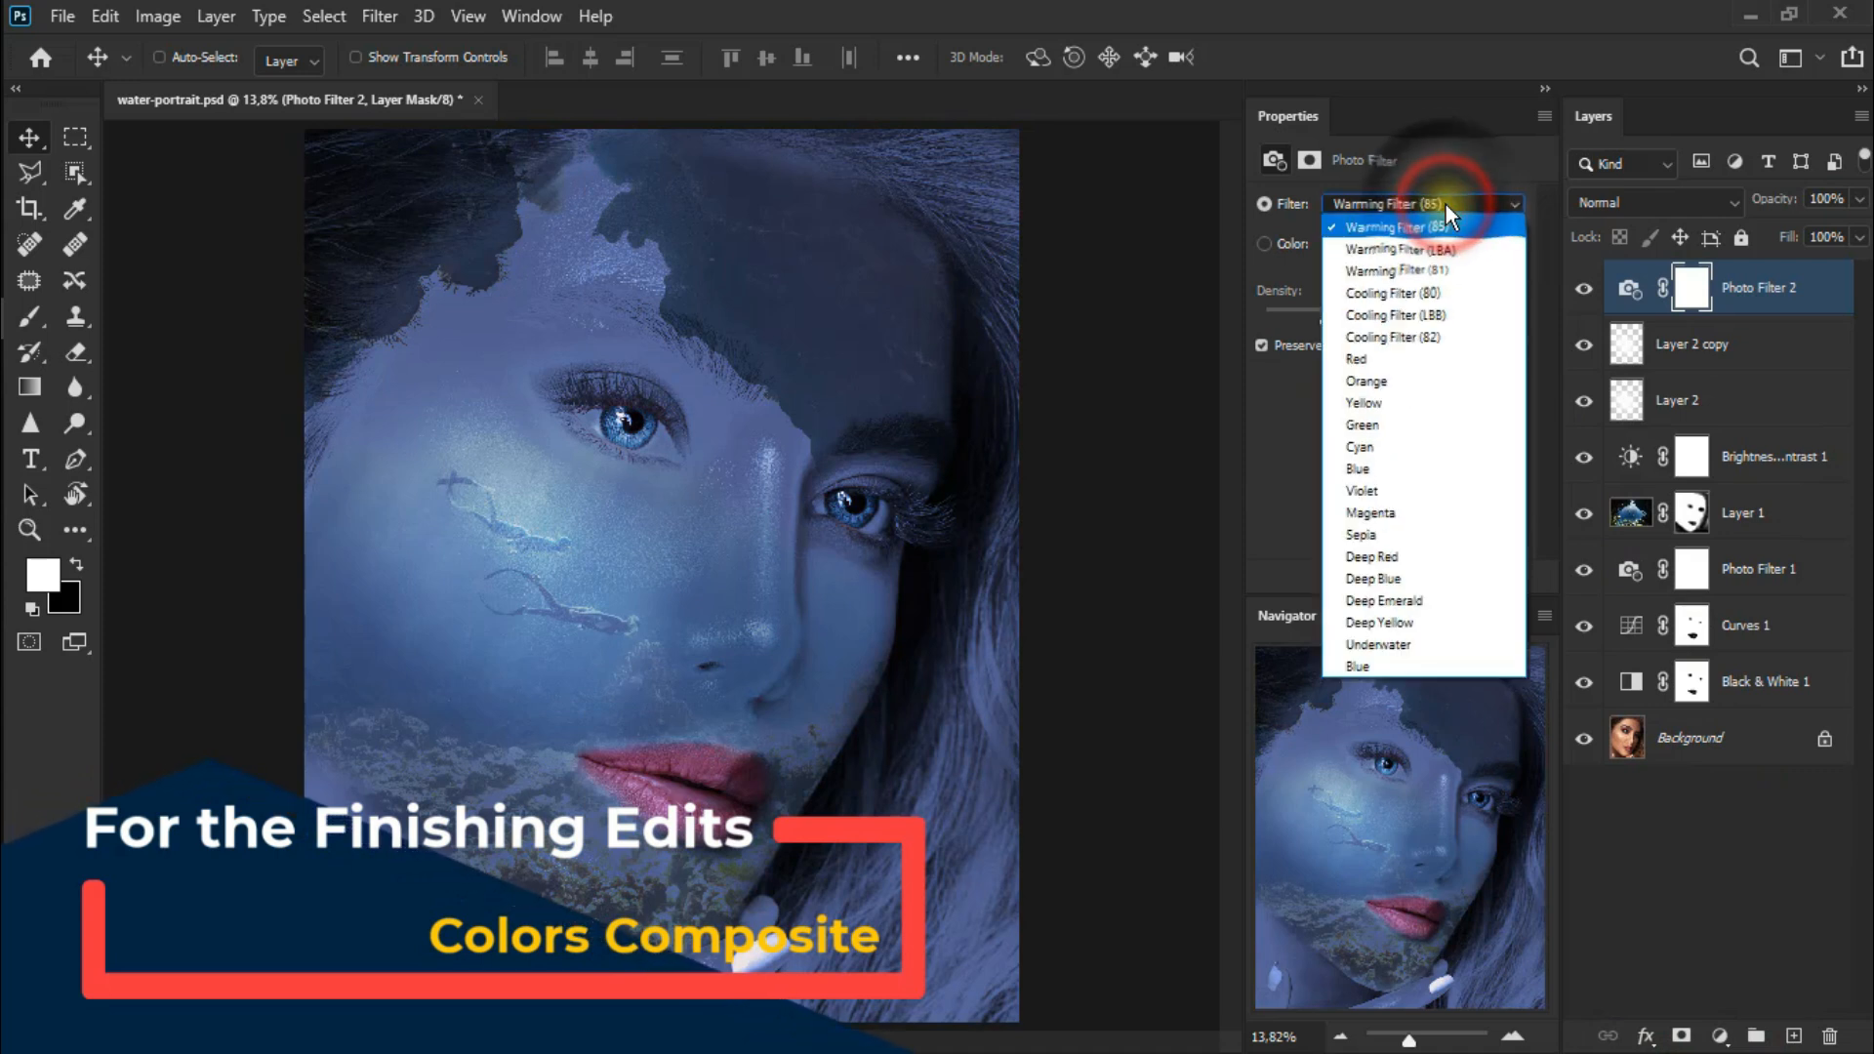
left_click(1461, 589)
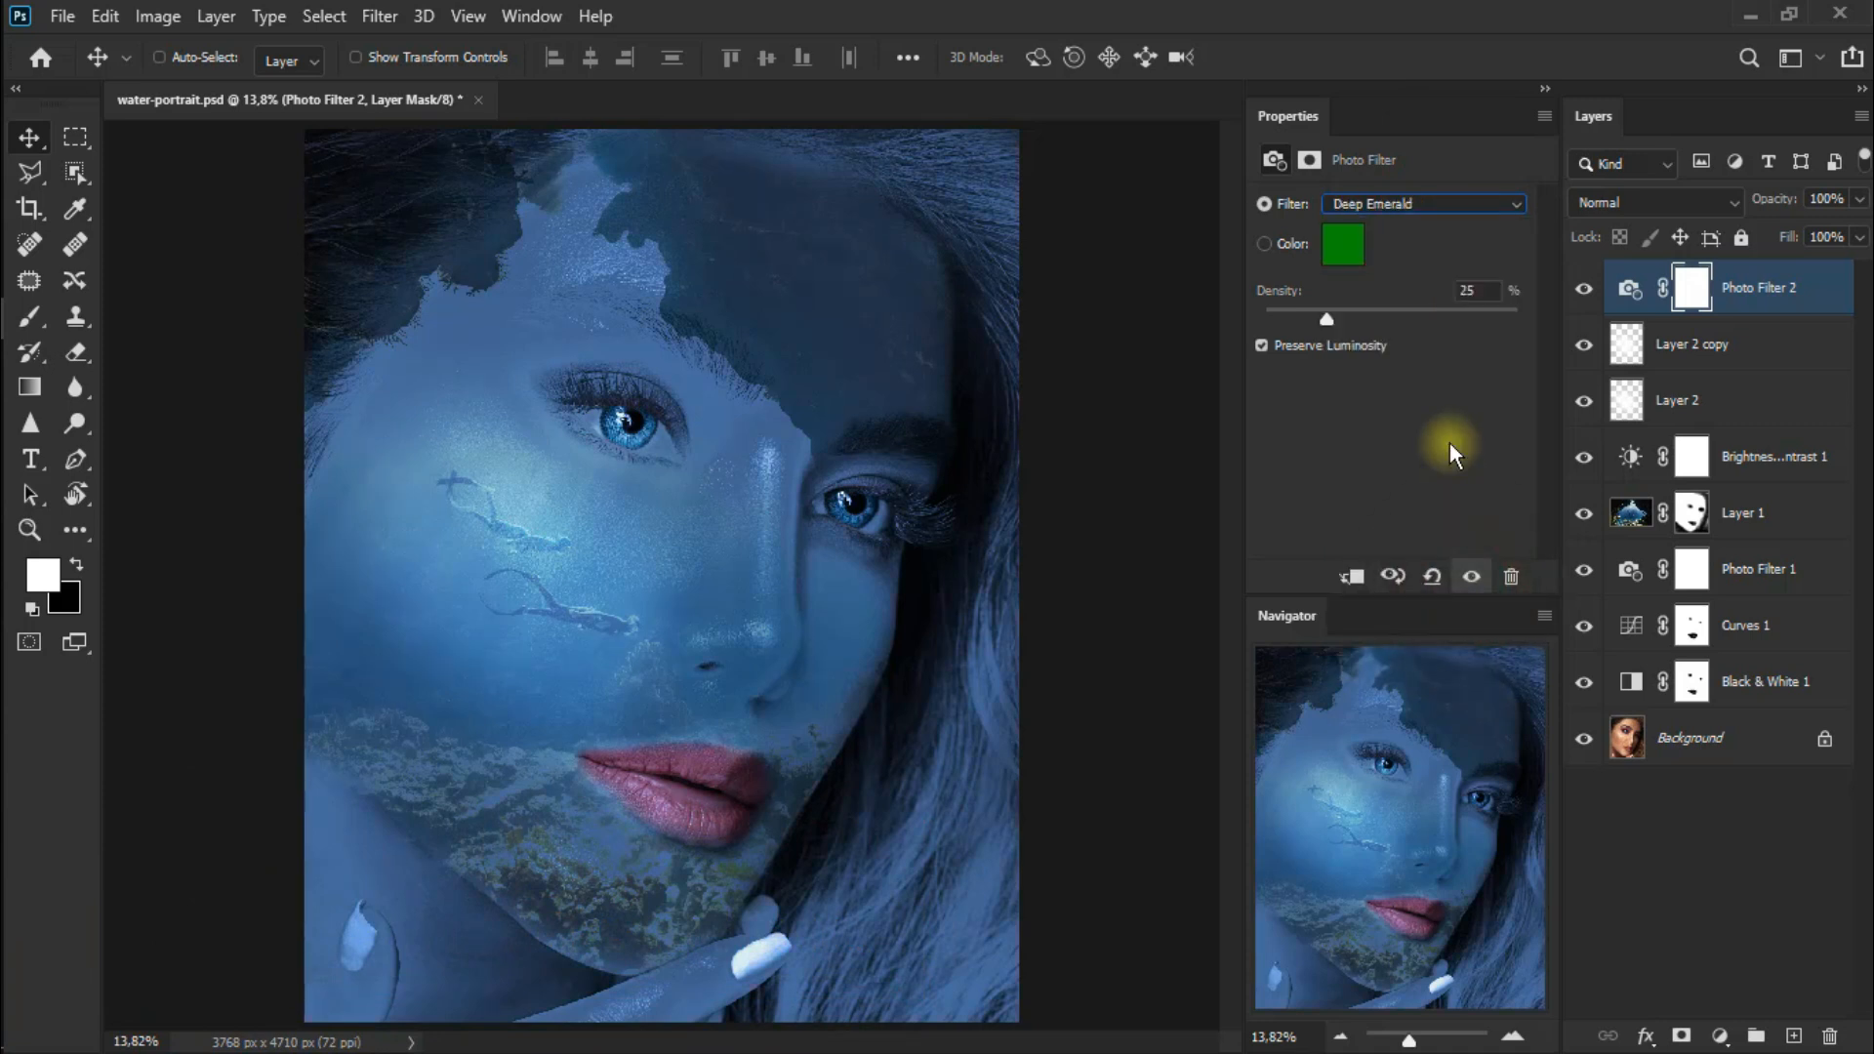
left_click(1583, 293)
Add a Vibrance adjustment layer with vibrance -28 and saturation +30, and compare the image with and without it.
left_click(1715, 1038)
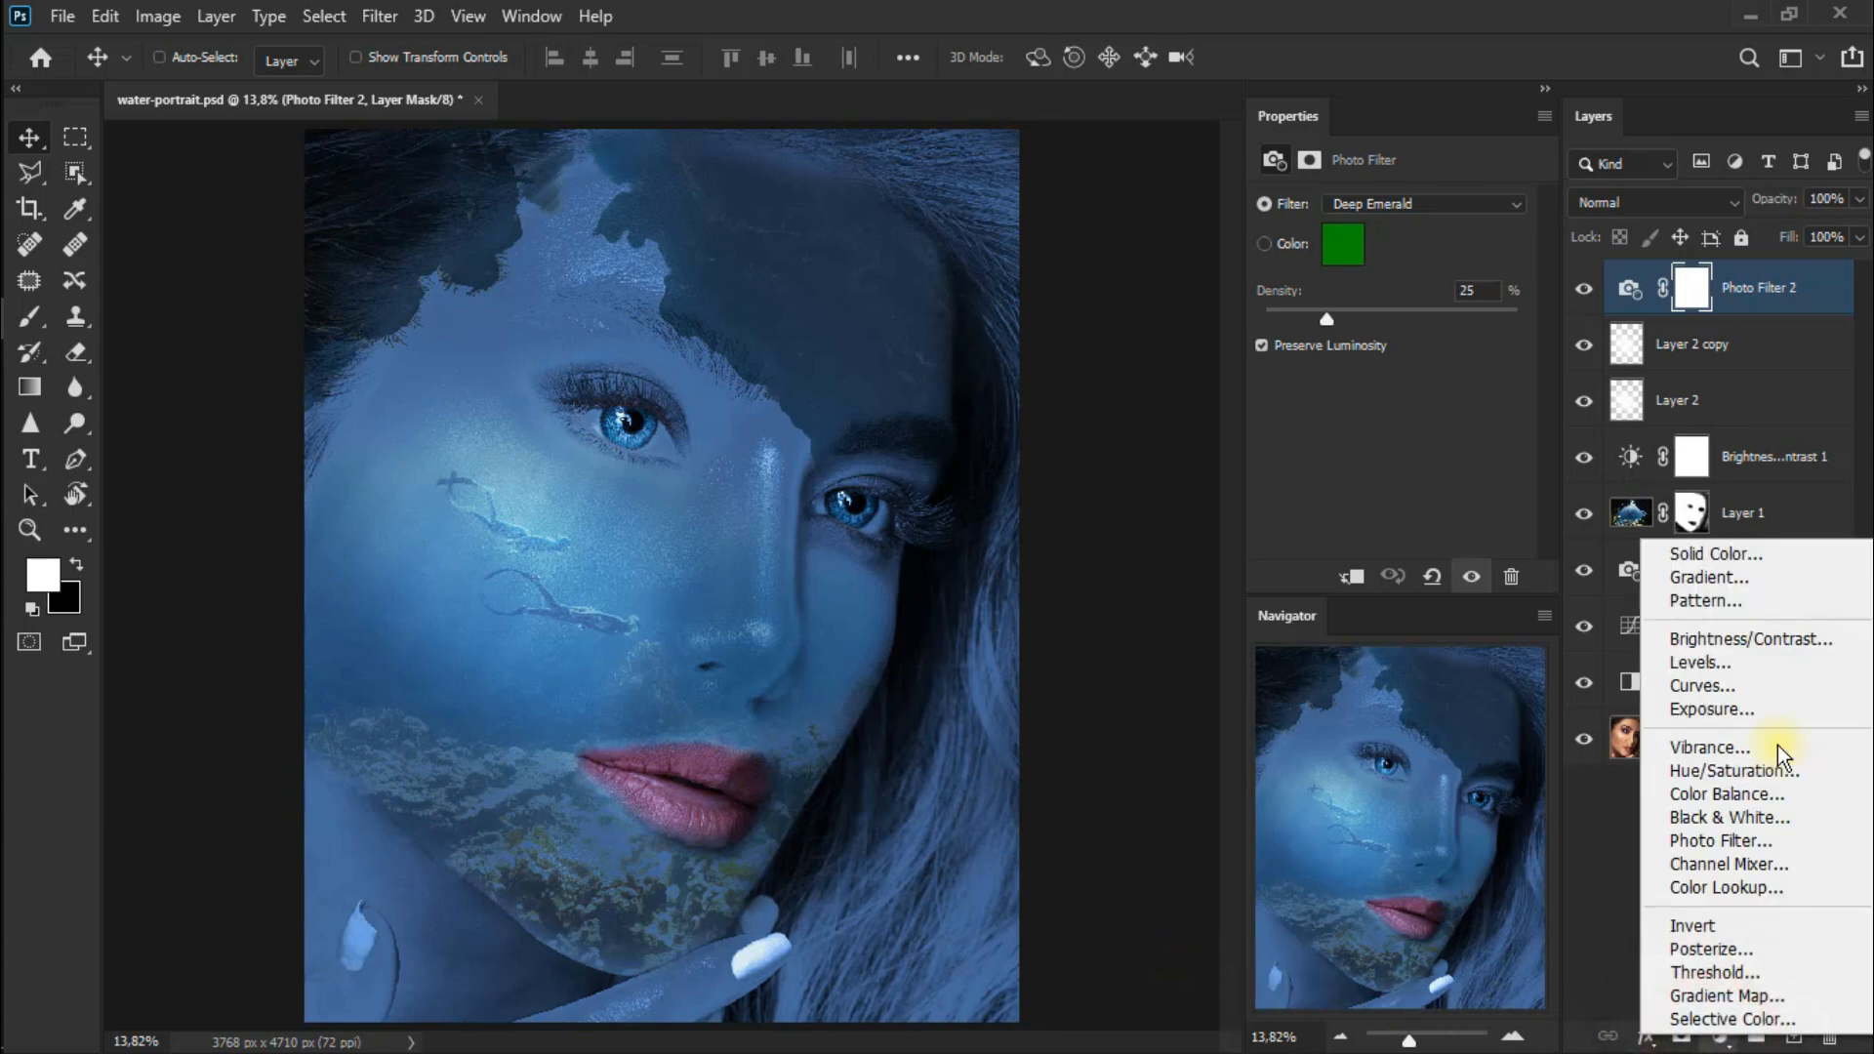
left_click(1777, 745)
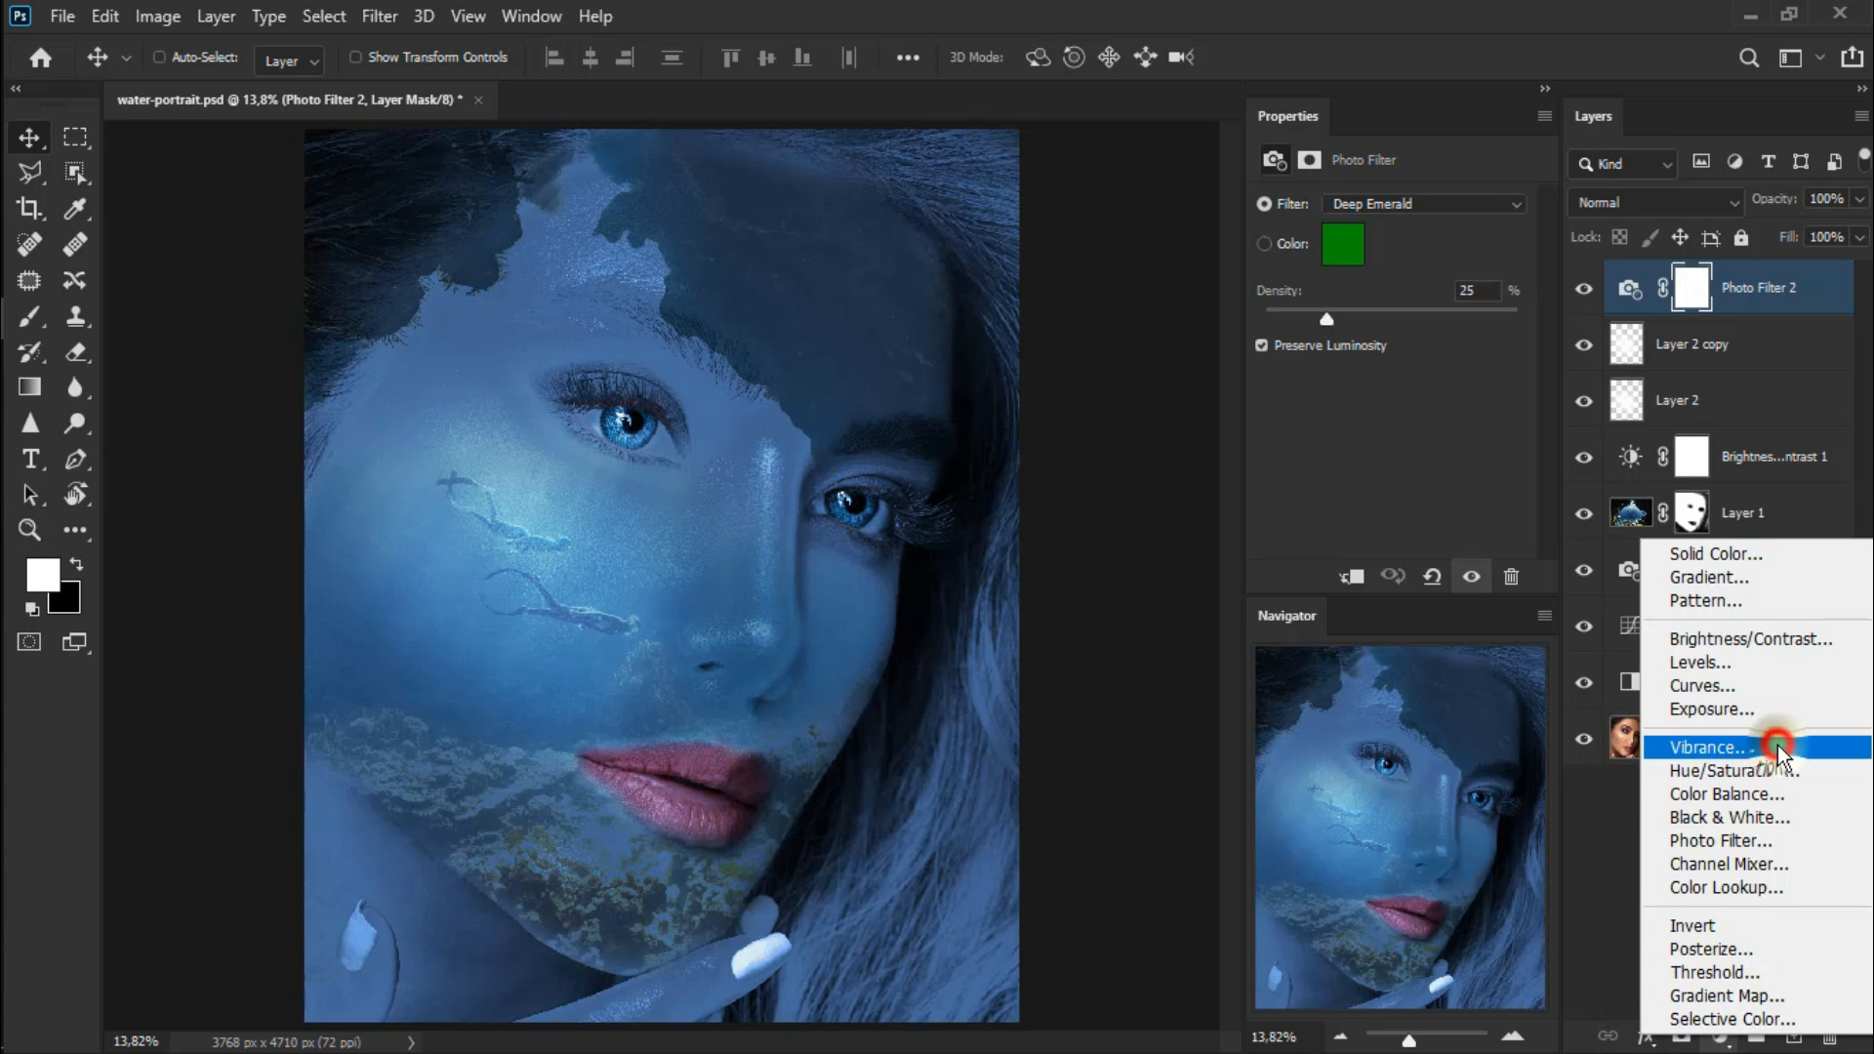
left_click_drag(1389, 226, 1357, 232)
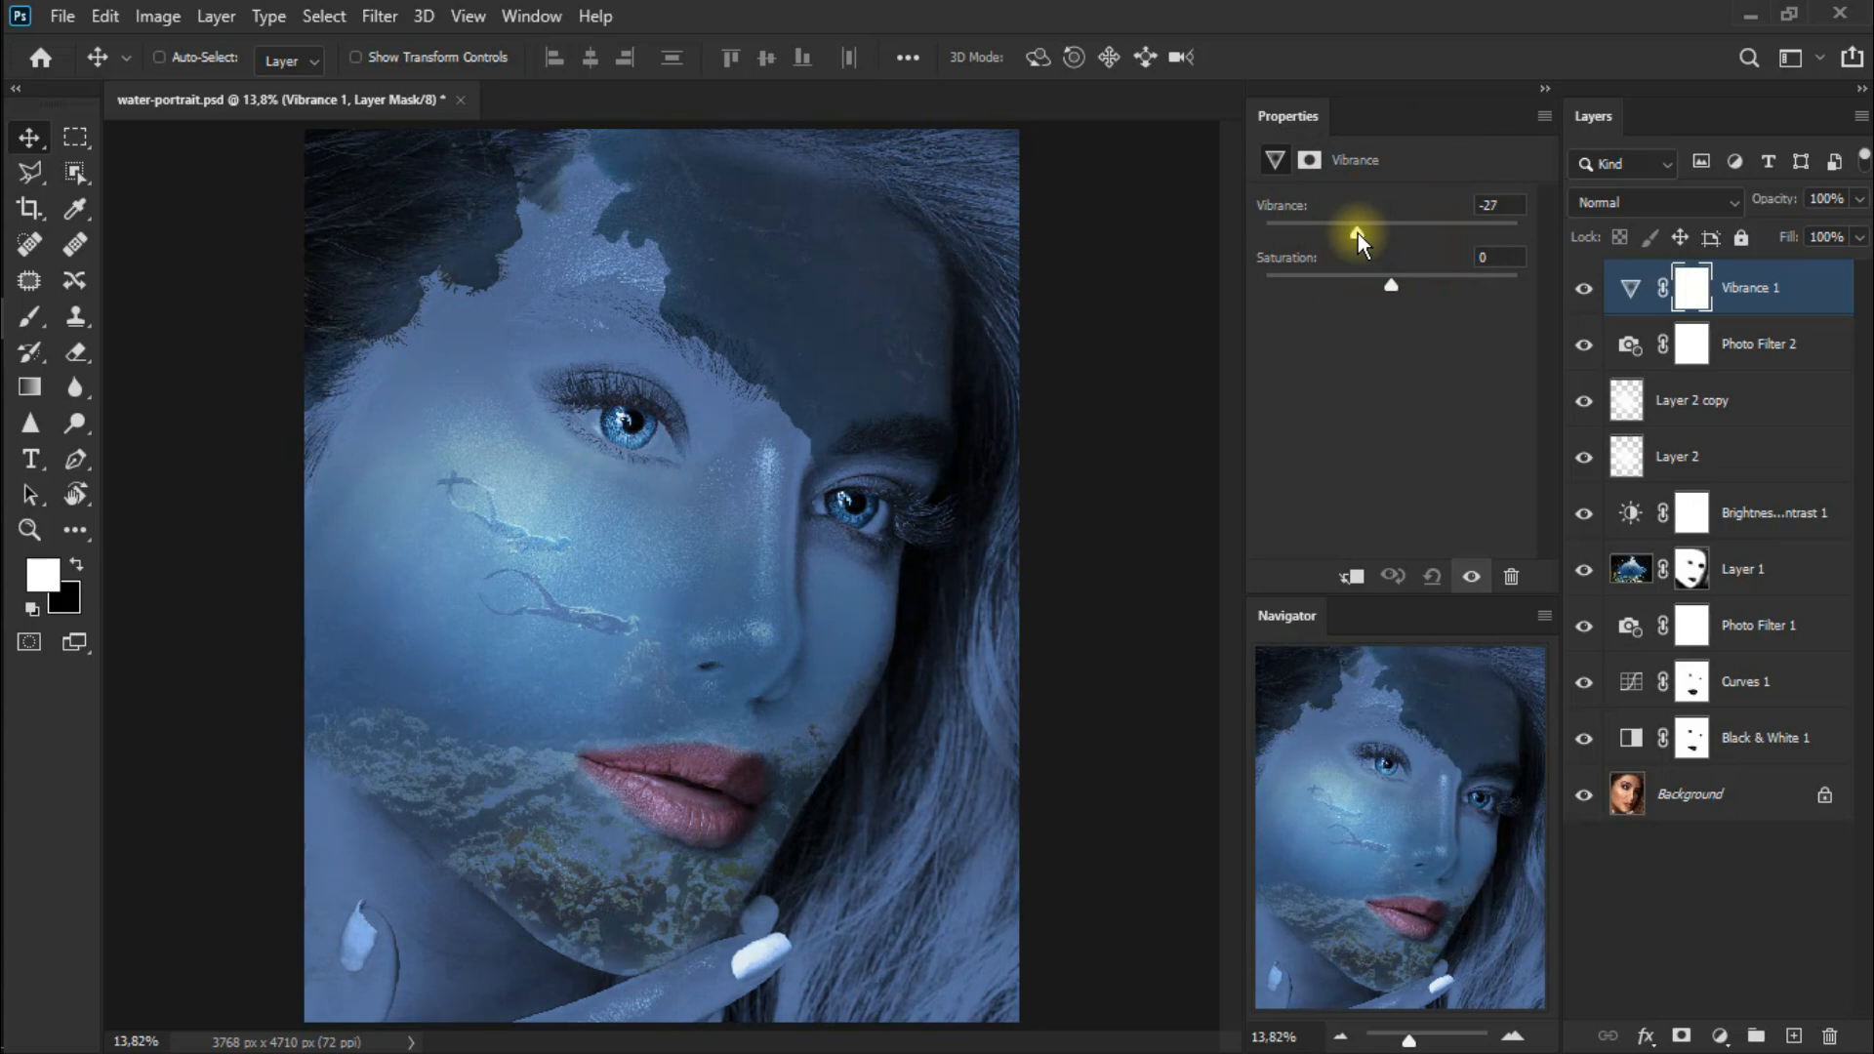
left_click_drag(1396, 285, 1430, 287)
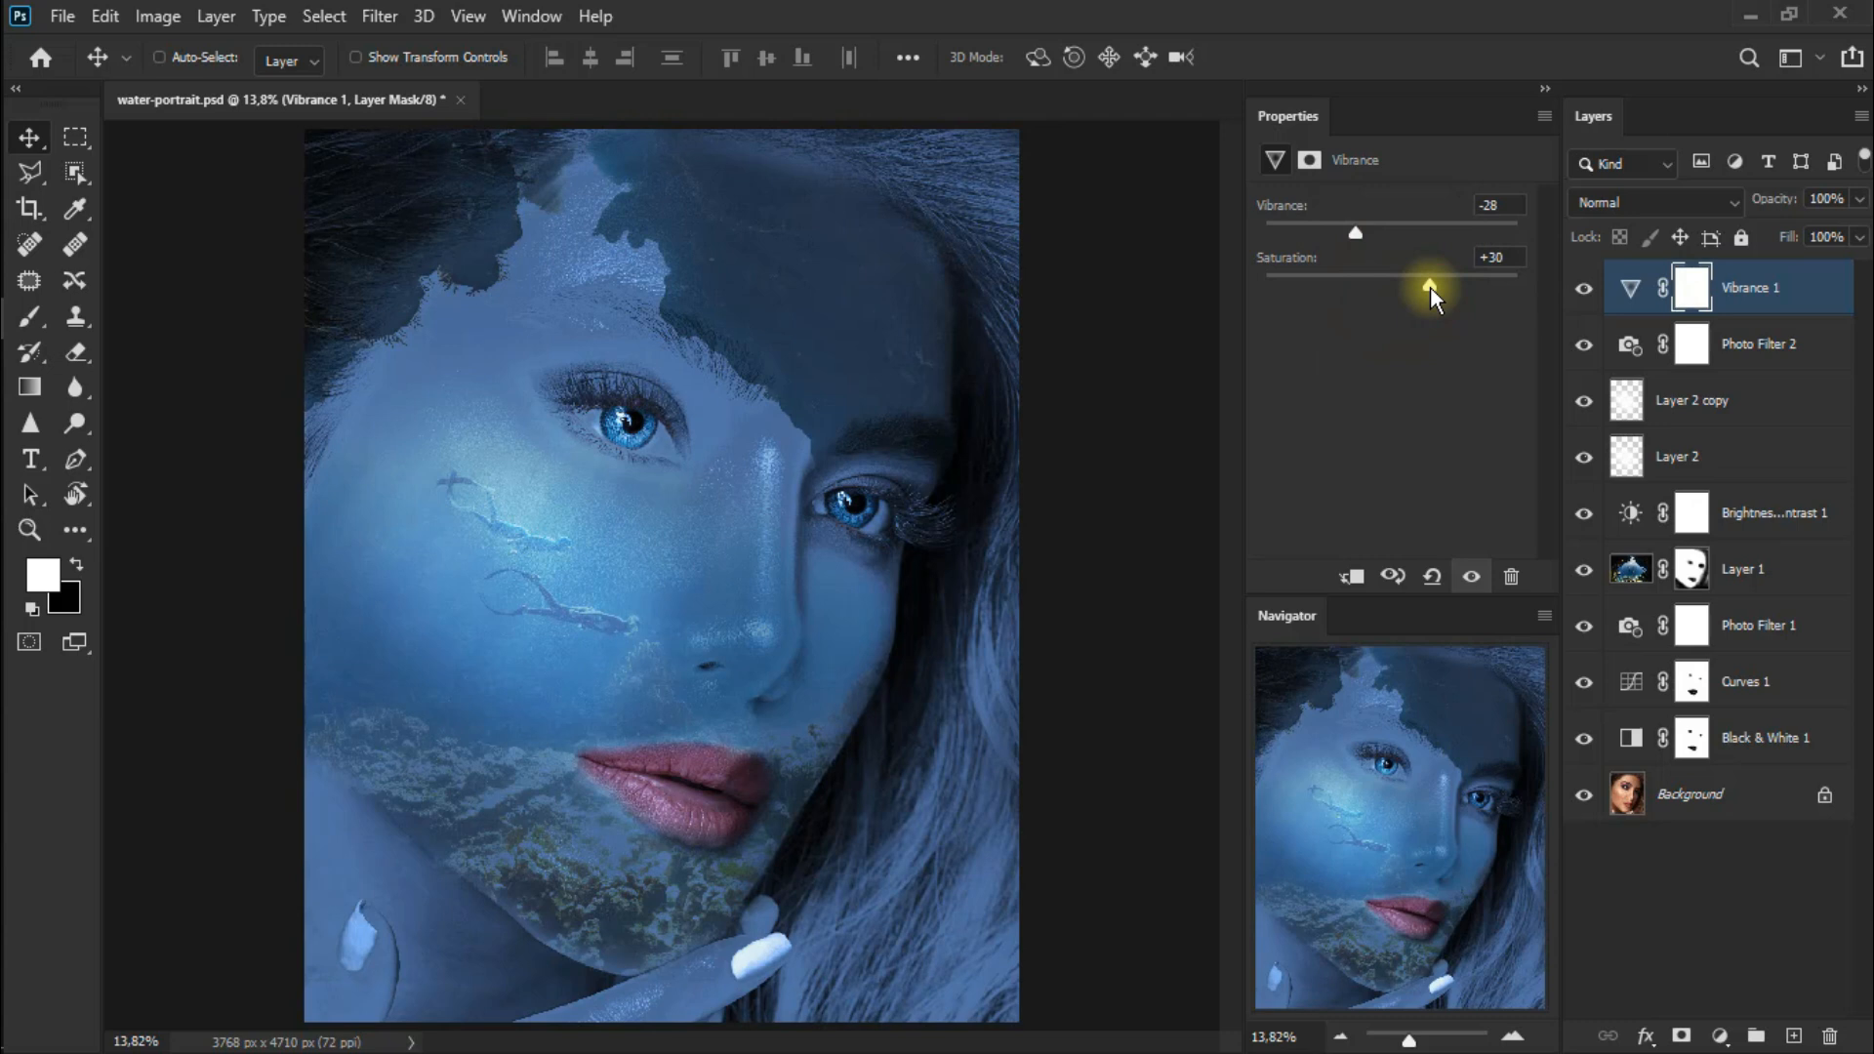
left_click(1585, 290)
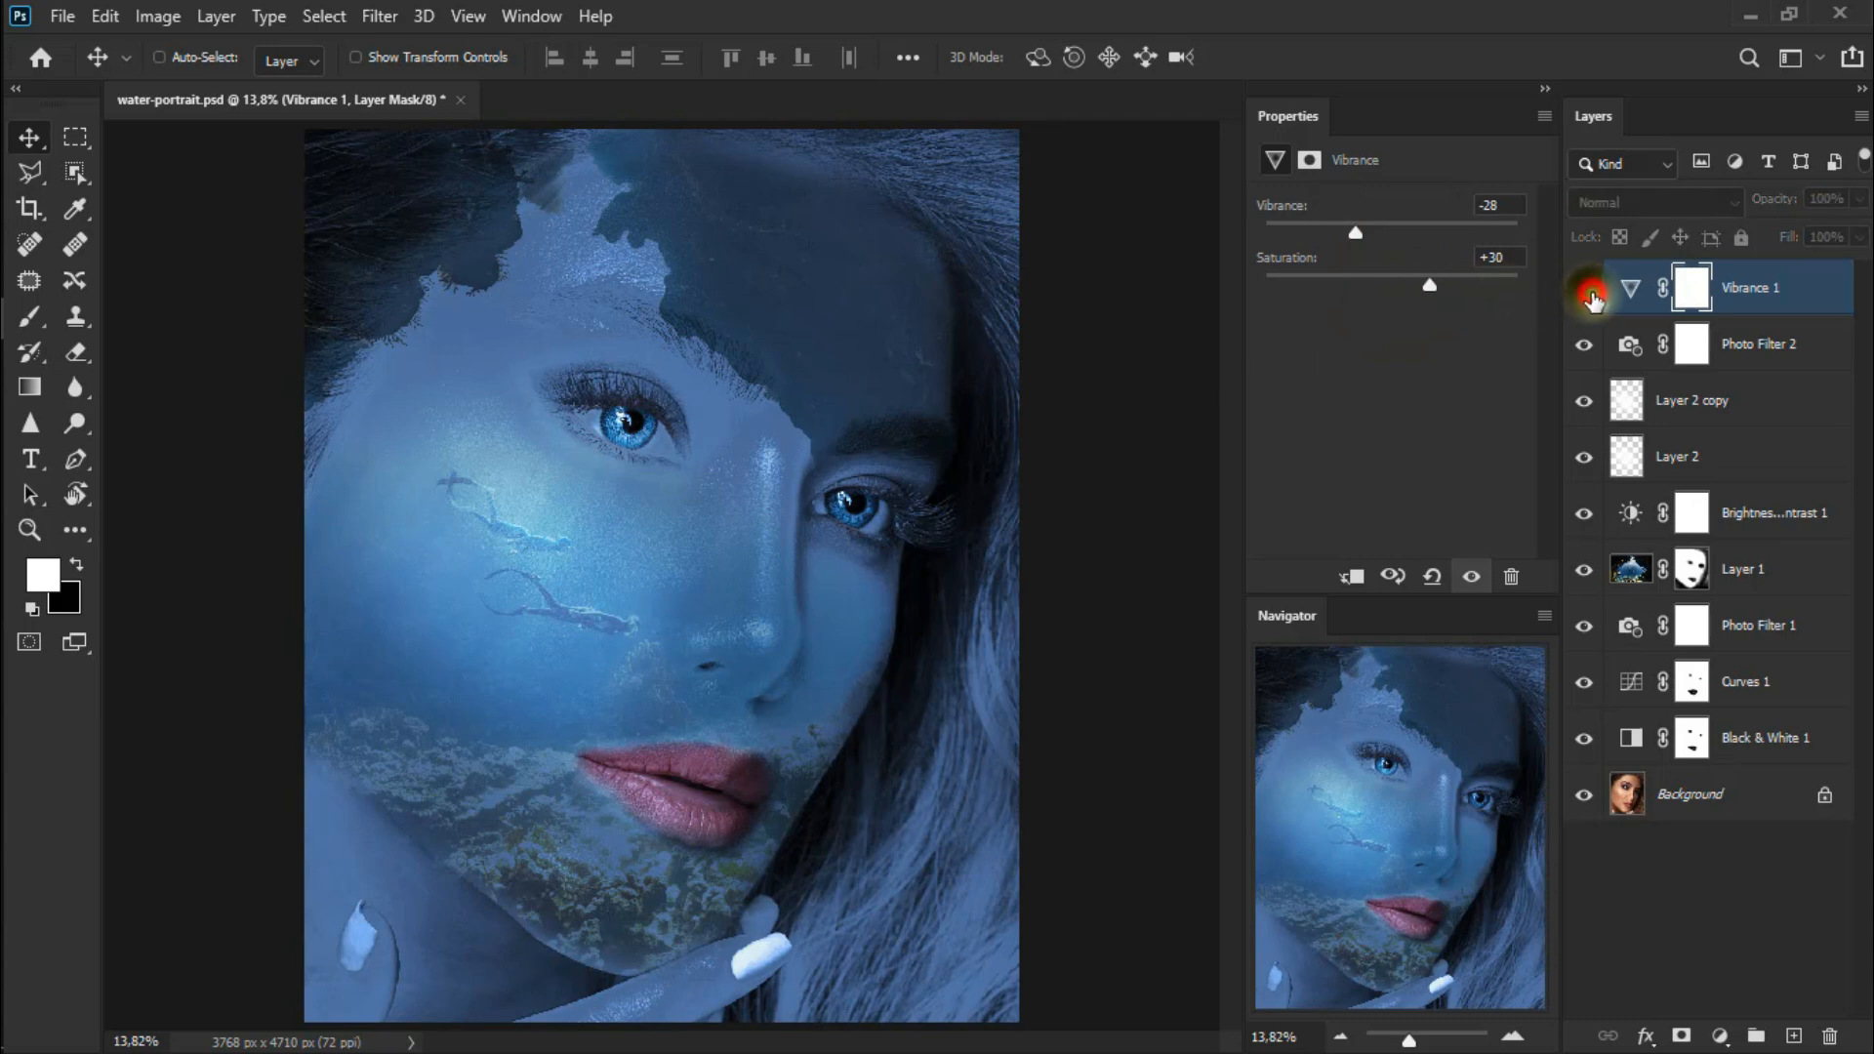
left_click(1585, 289)
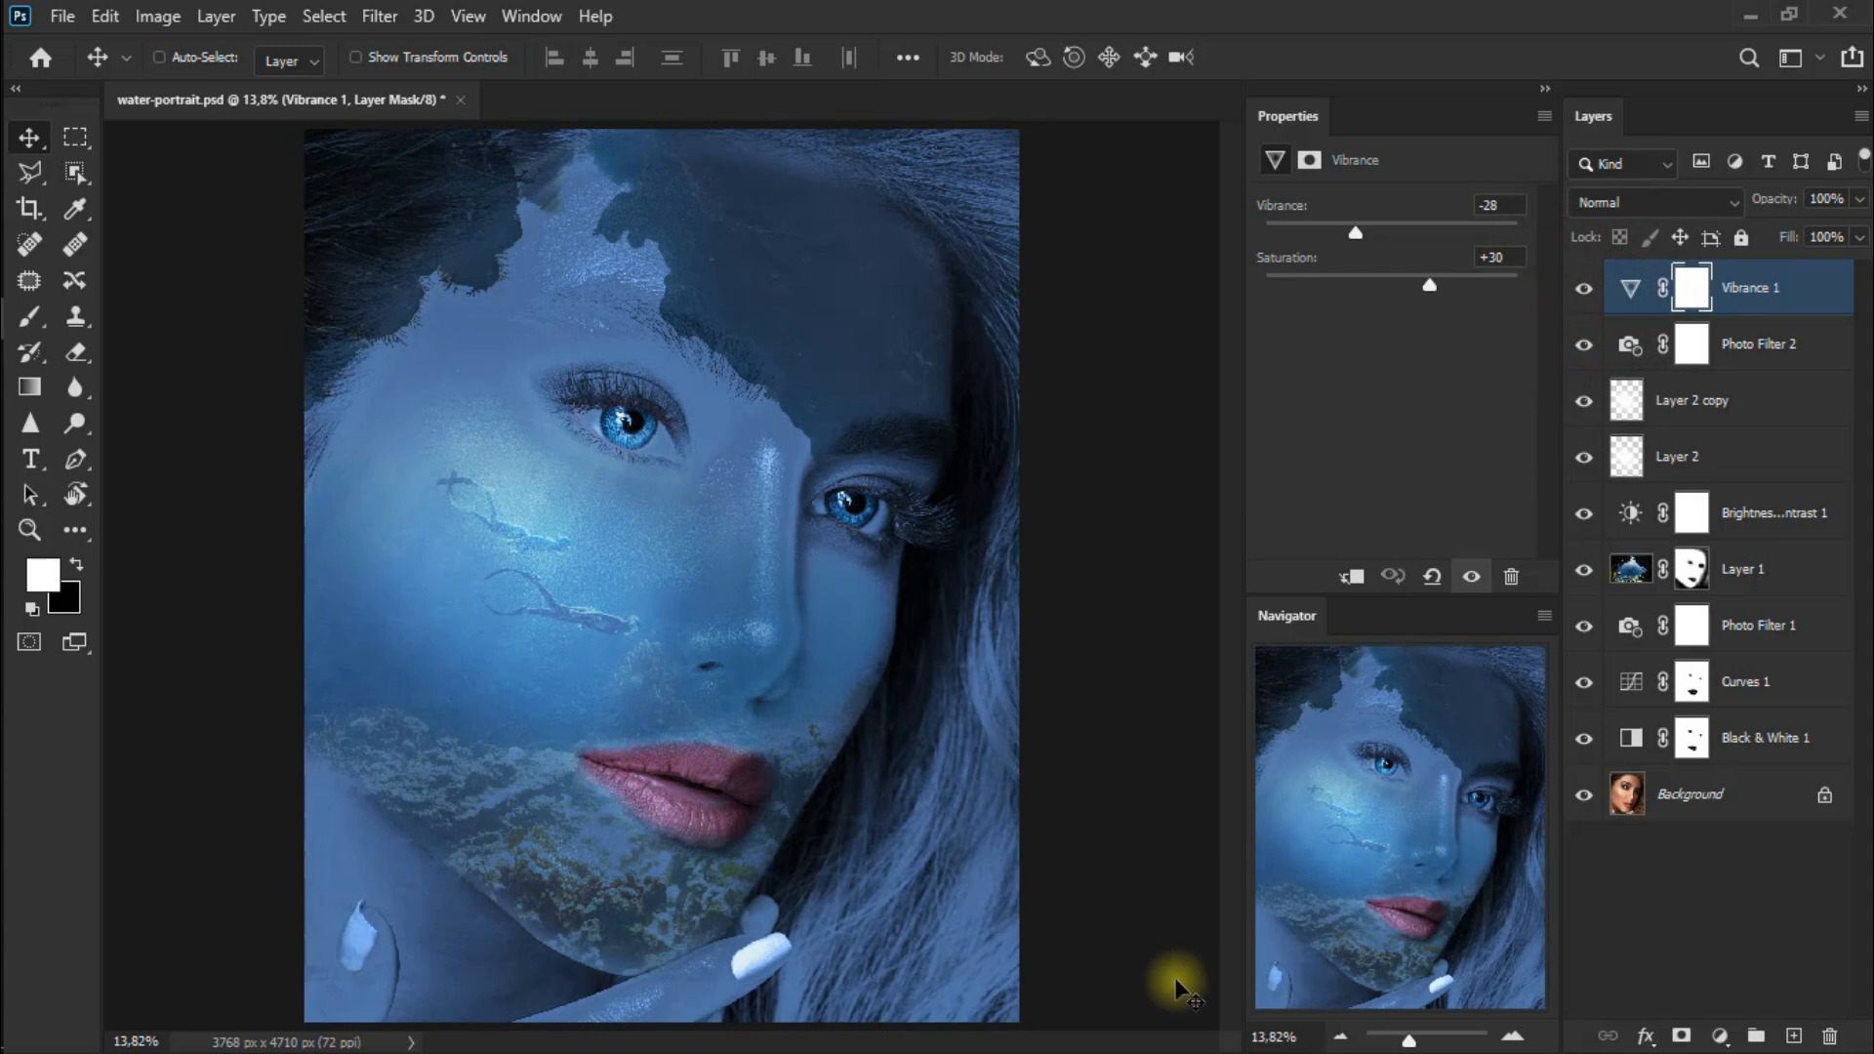
Add a Color Balance adjustment layer with midtones Cyan-Red -13, Magenta-Green -22 and Yellow-Blue -47, and toggle its visibility to compare.
left_click(1719, 1035)
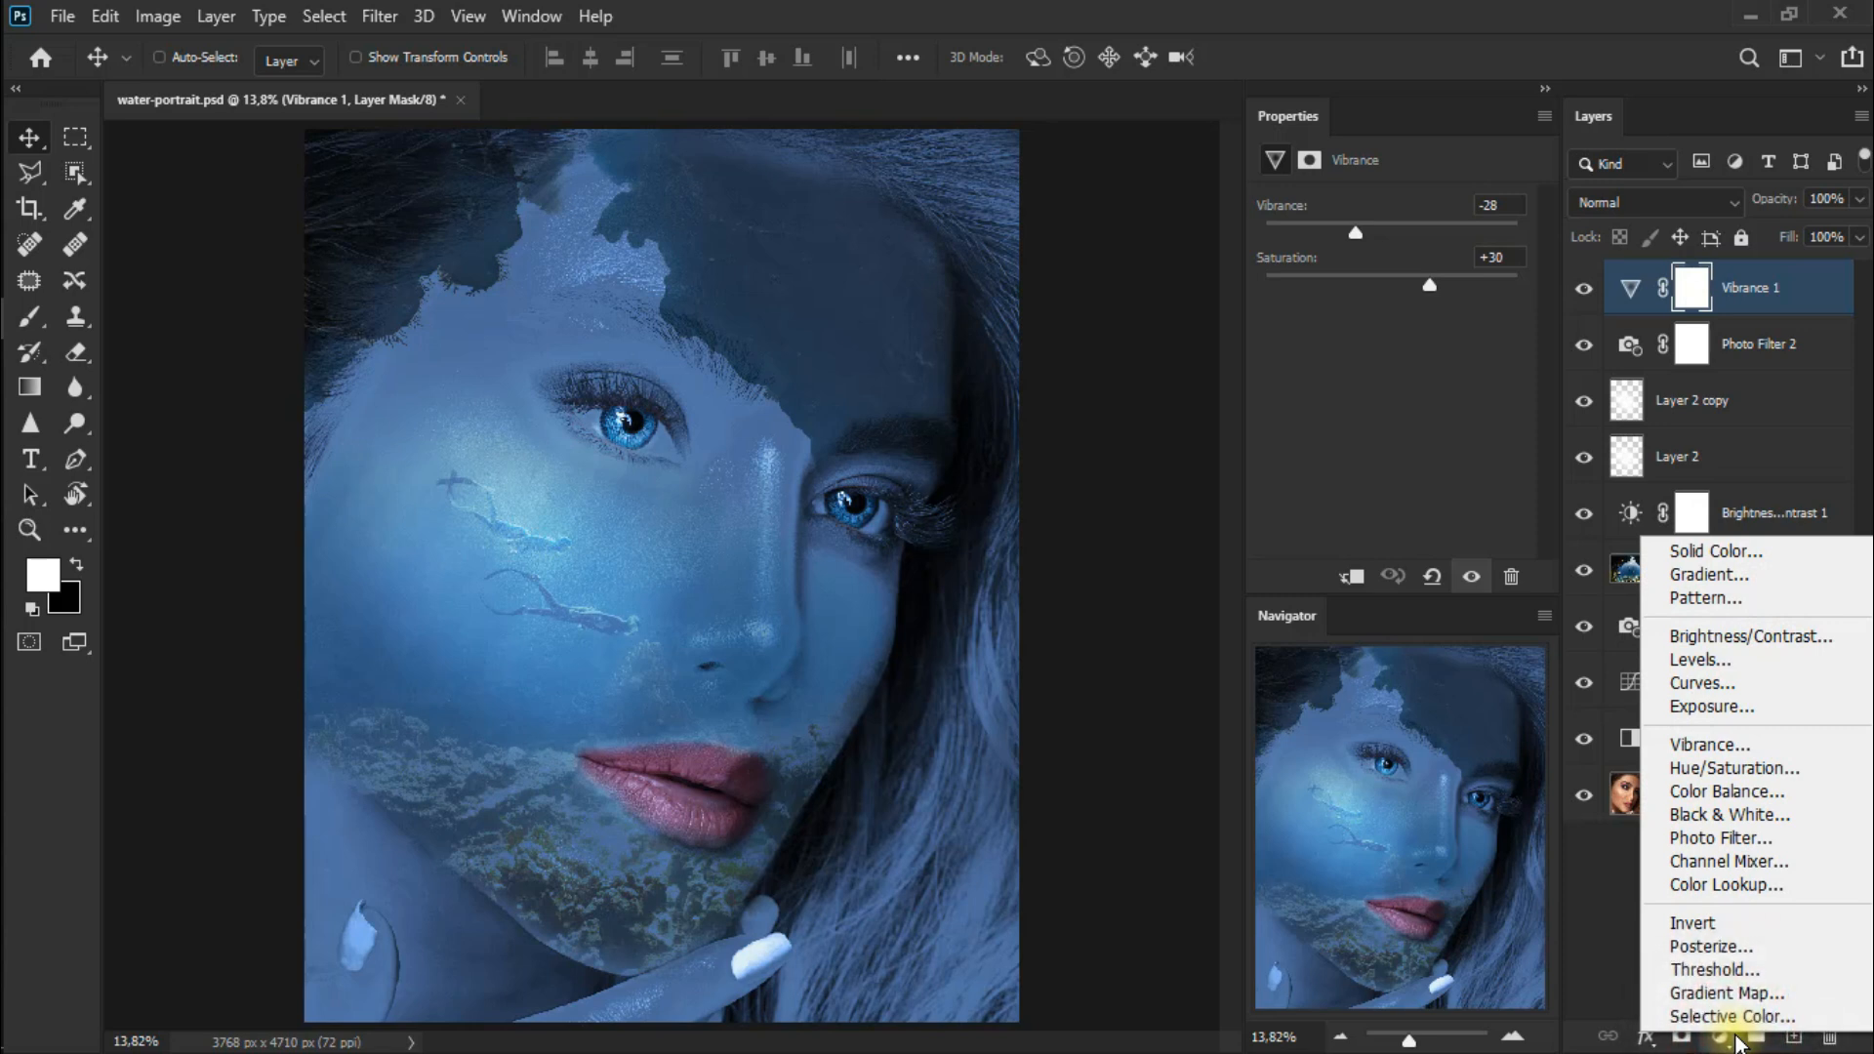
left_click(1808, 790)
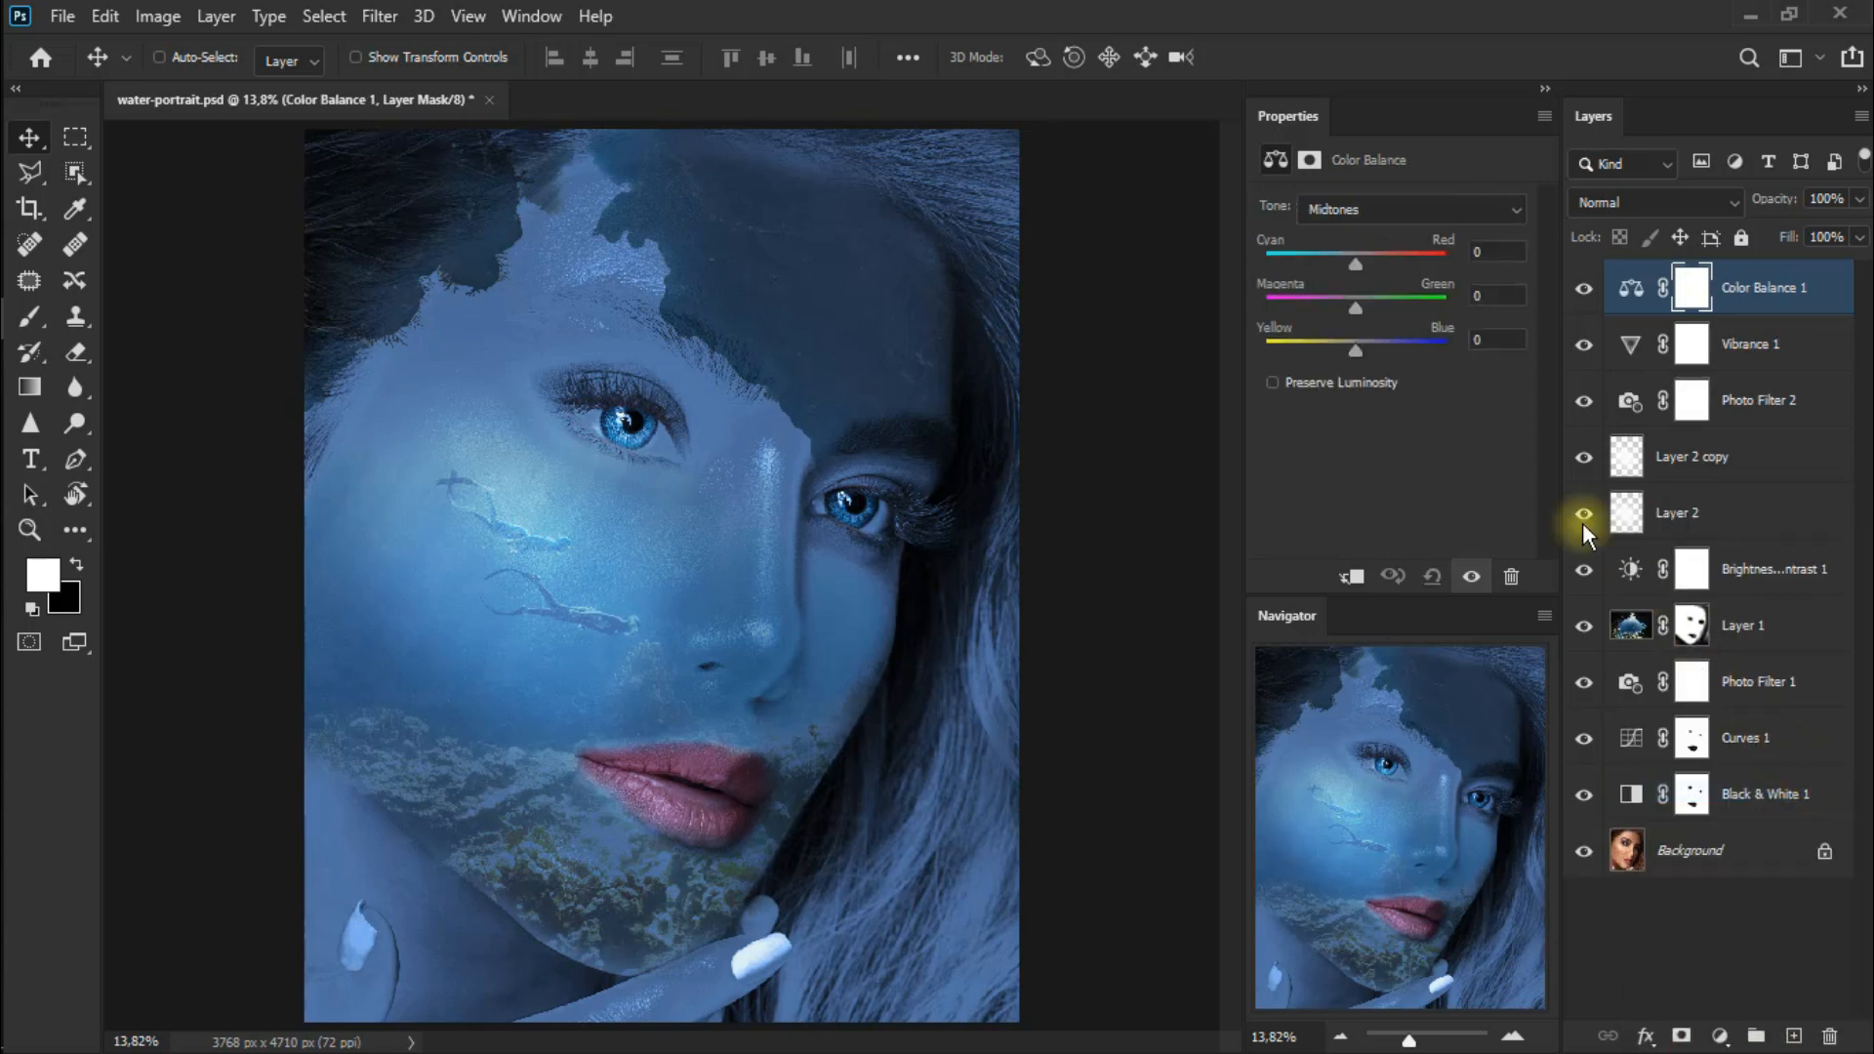
left_click_drag(1356, 265, 1343, 265)
left_click_drag(1355, 299, 1313, 353)
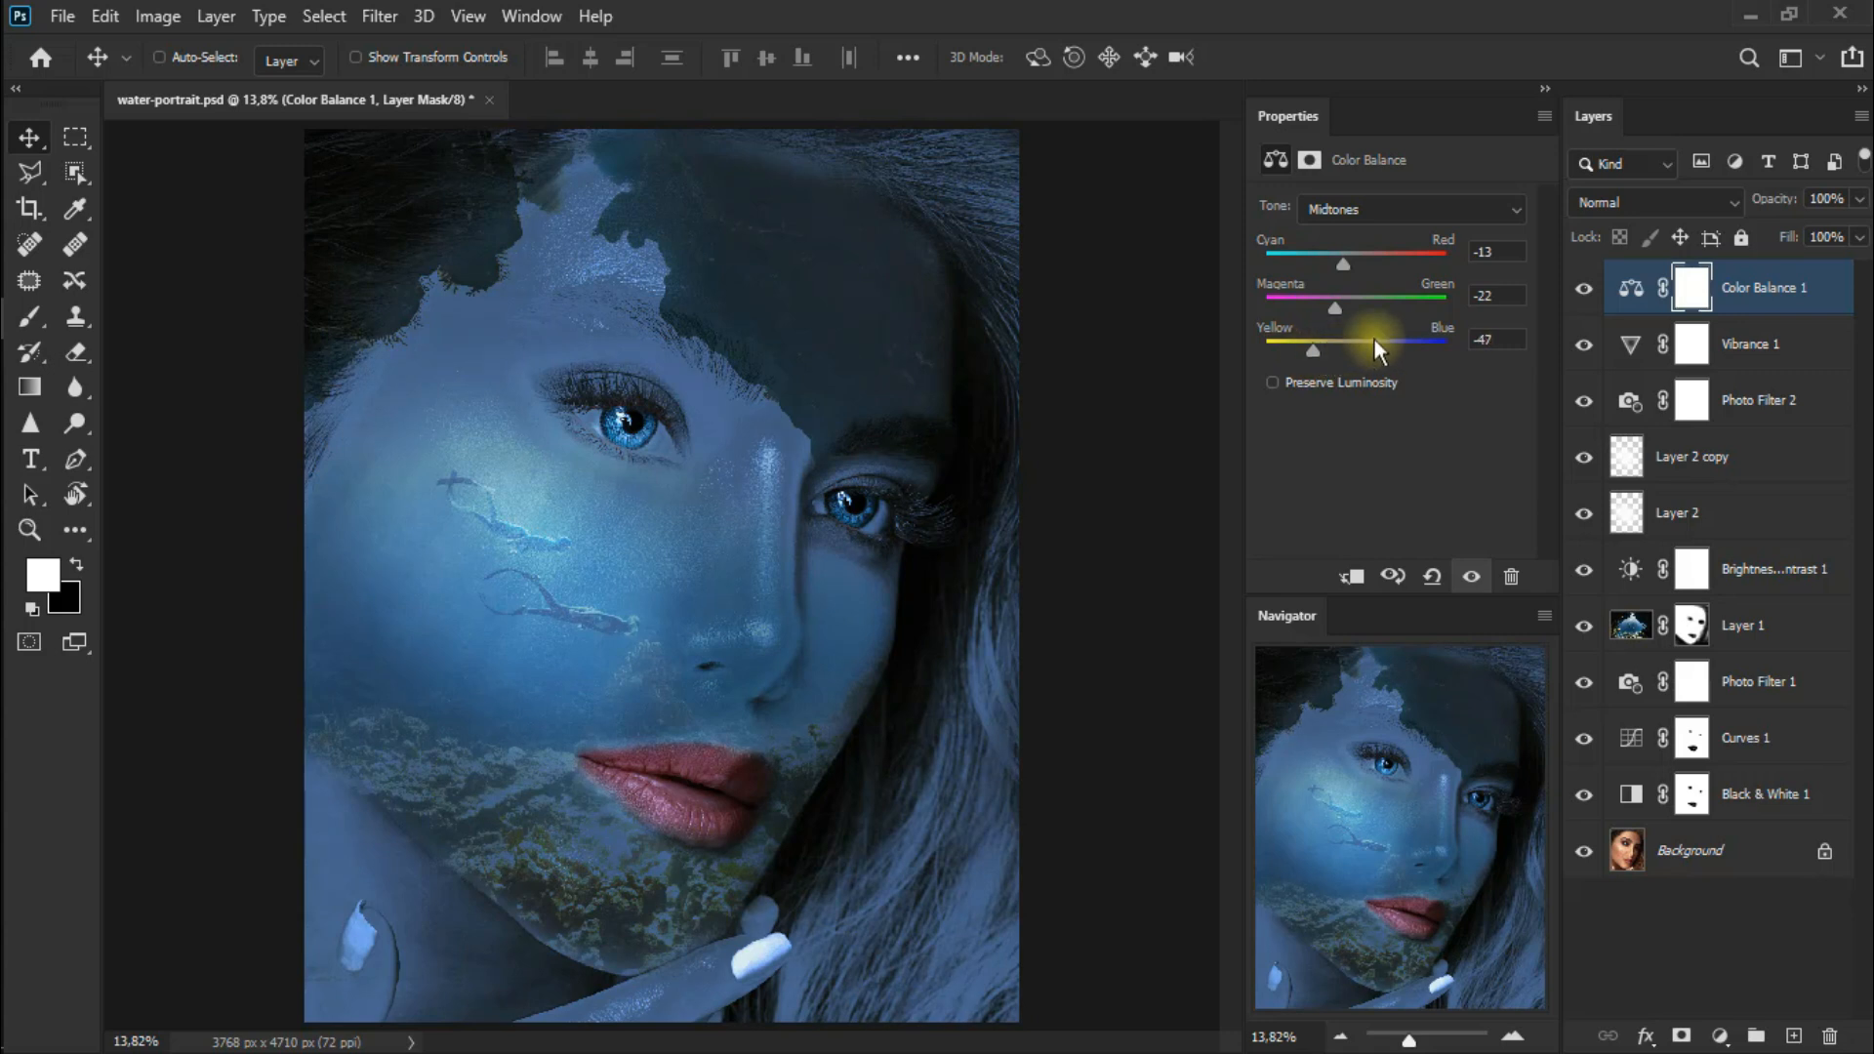
left_click(1584, 289)
left_click(1584, 290)
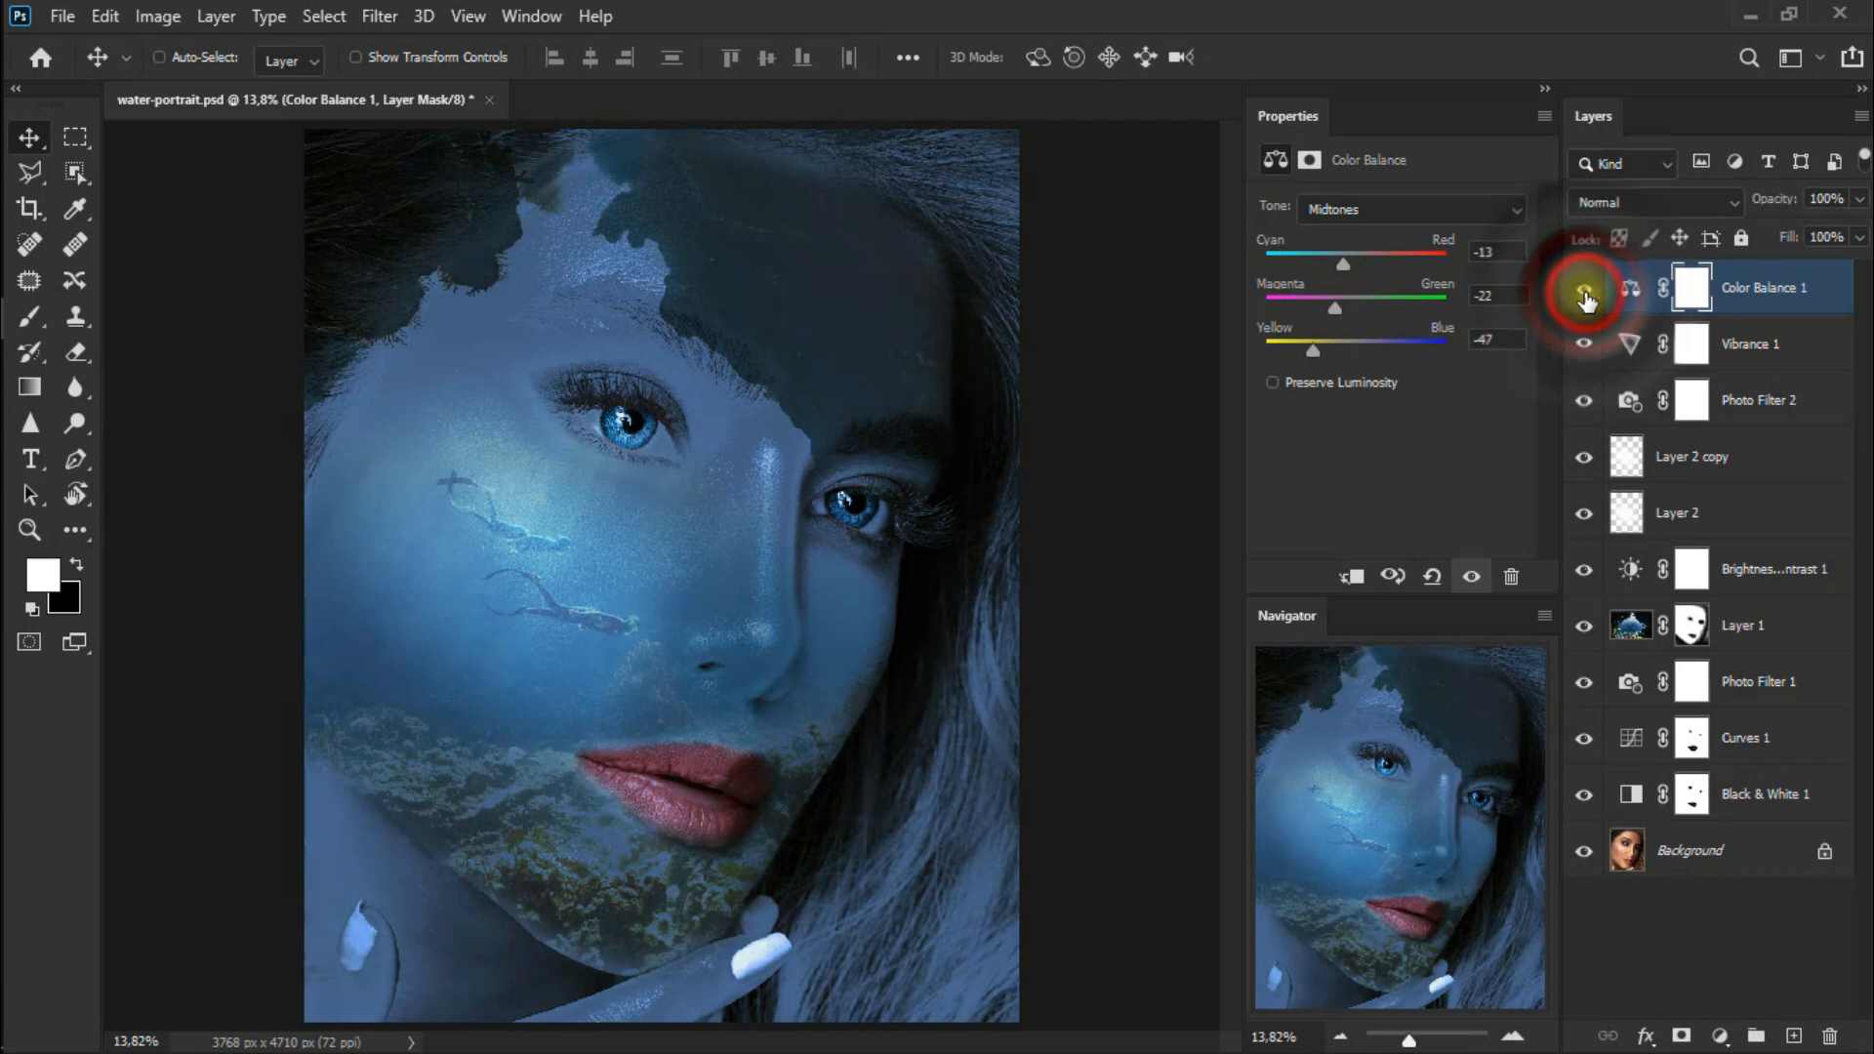